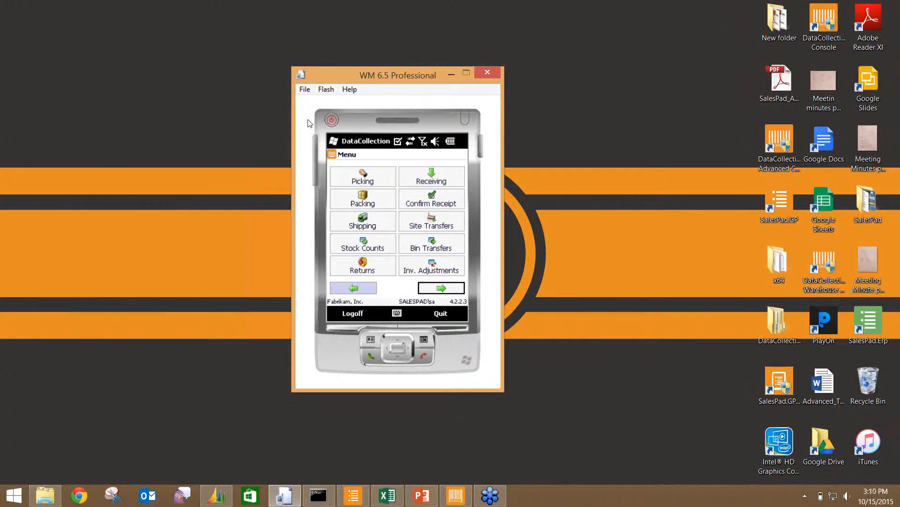
{"action": "mouse_move", "coordinate": [898, 4]}
{"action": "left_click", "coordinate": [894, 173]}
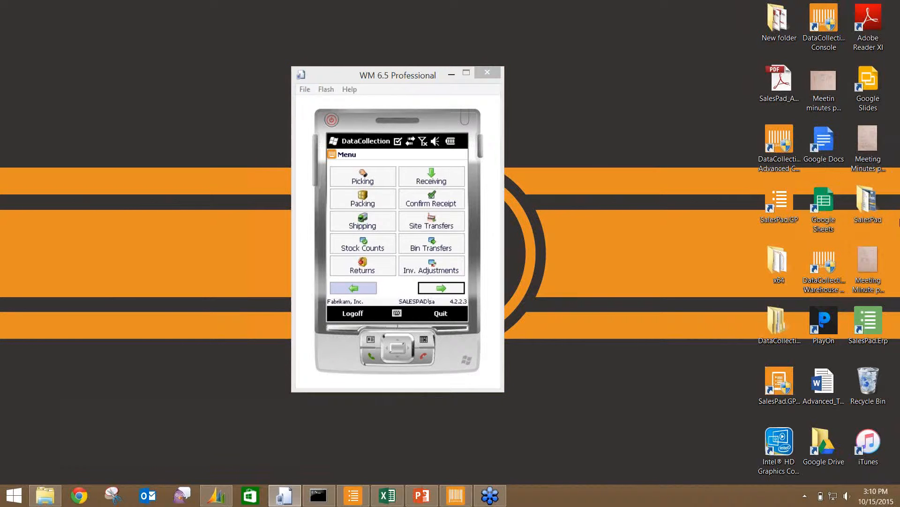
{"action": "left_click", "coordinate": [733, 25]}
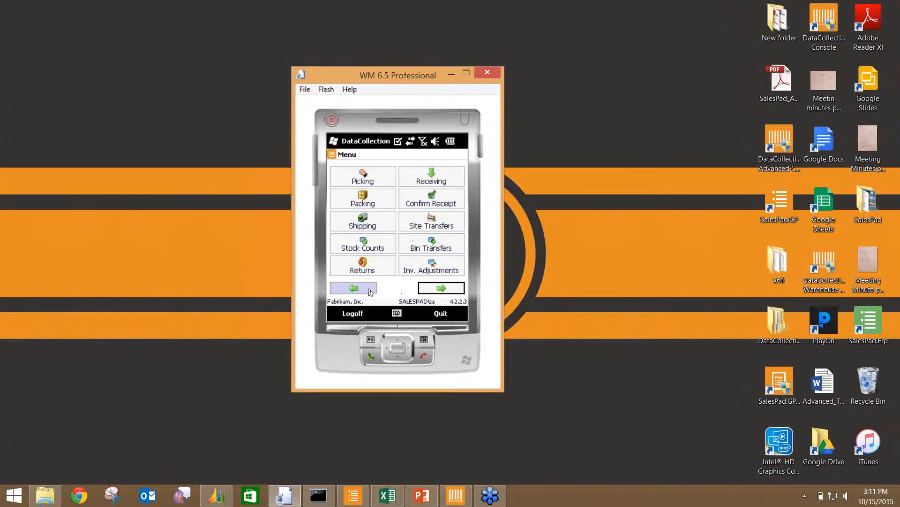
{"action": "left_click", "coordinate": [443, 288]}
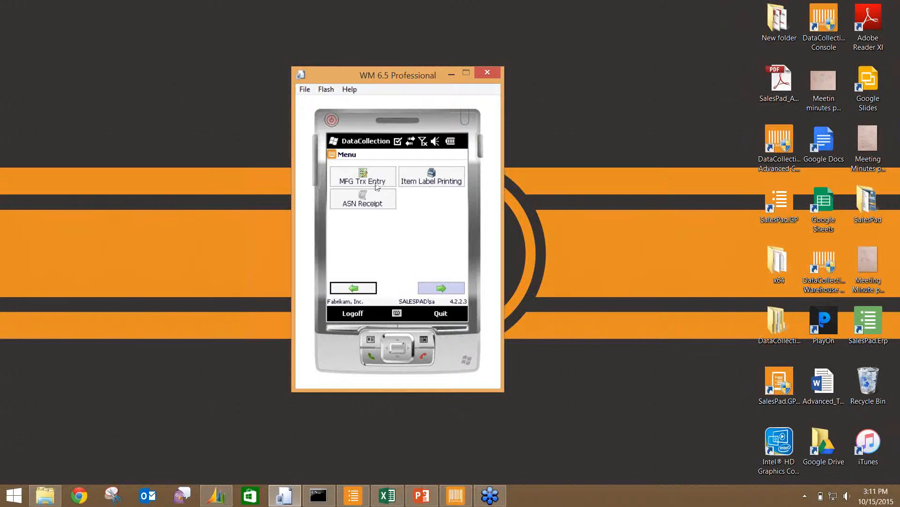
{"action": "left_click", "coordinate": [364, 292]}
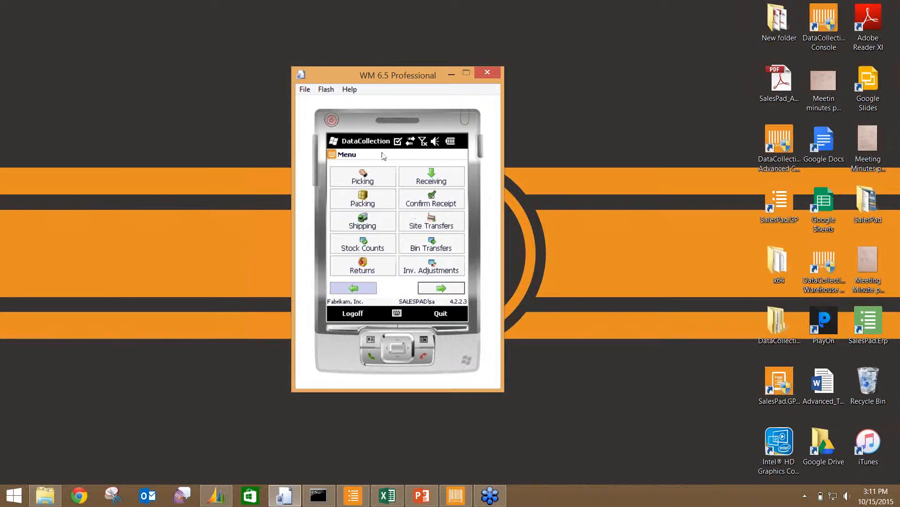
- Switch to the DataCollection console, view server status, then open Print Item Labels
{"action": "left_click", "coordinate": [455, 498]}
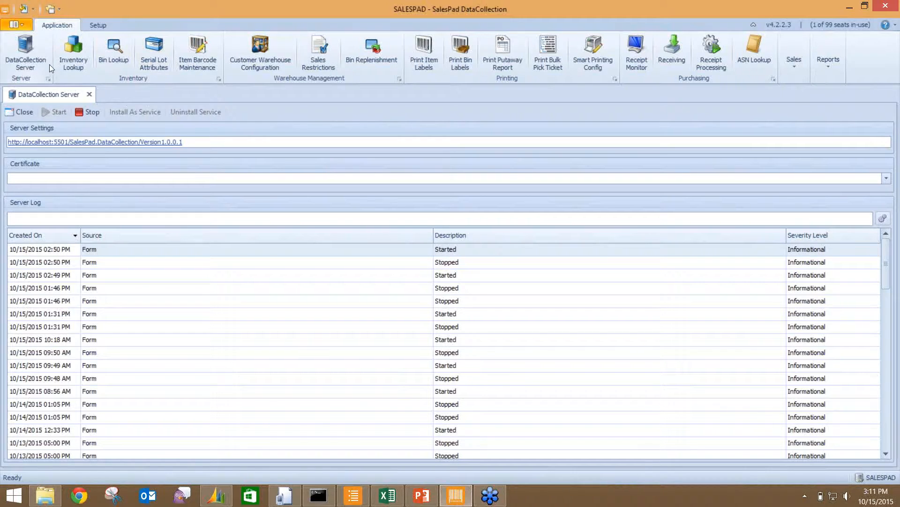
{"action": "left_click", "coordinate": [30, 63]}
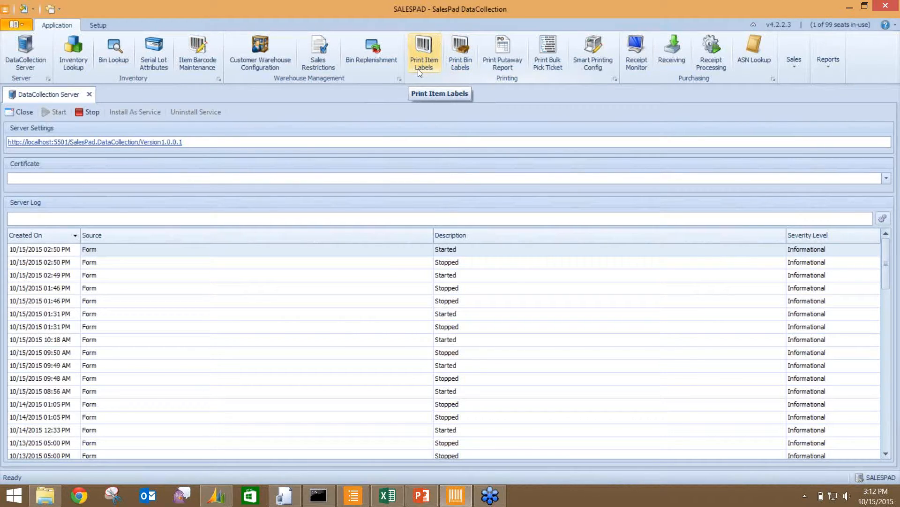
{"action": "left_click", "coordinate": [424, 53]}
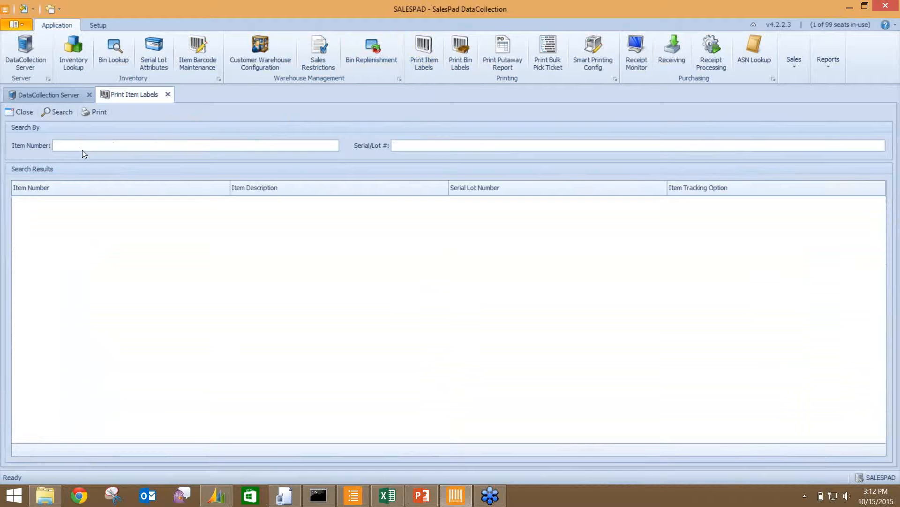
- Search item number hd-40 and preview a Sample Item Label for one HD-40 row
{"action": "type", "text": "hd-40"}
{"action": "key", "text": "Return"}
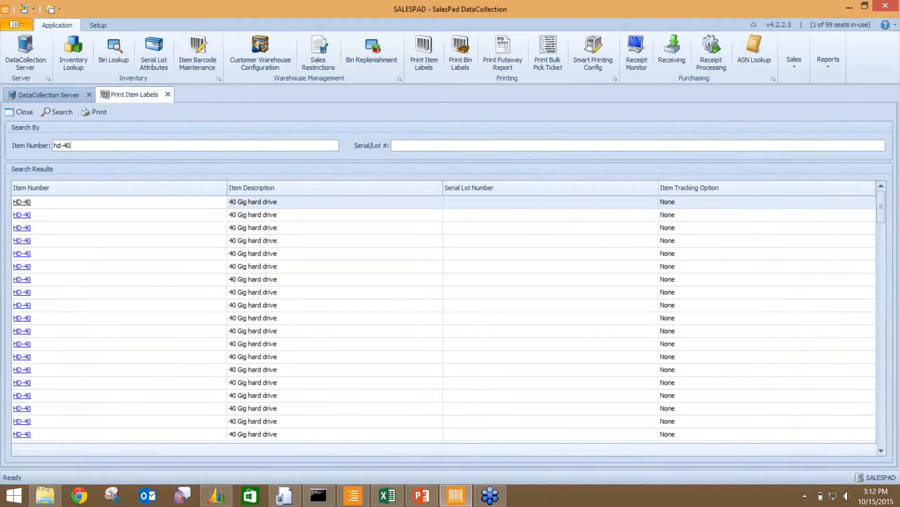
{"action": "left_click", "coordinate": [80, 253]}
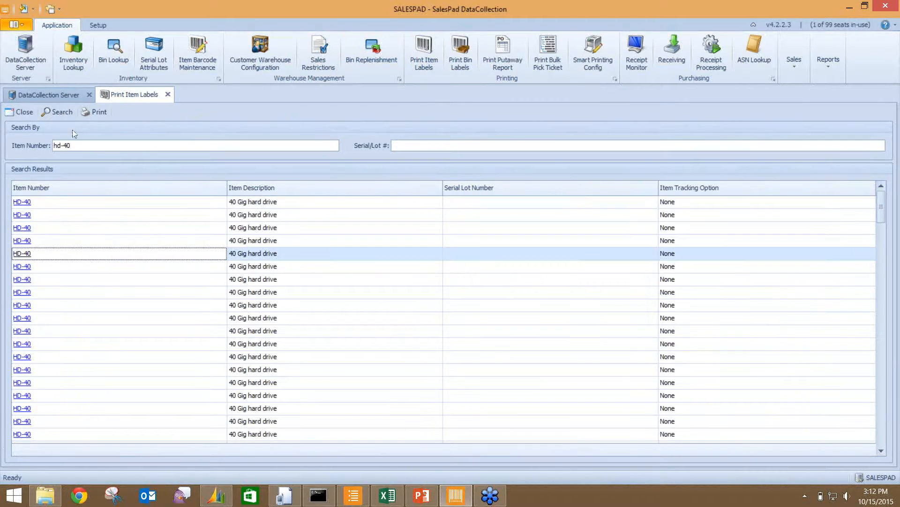
{"action": "left_click", "coordinate": [91, 113]}
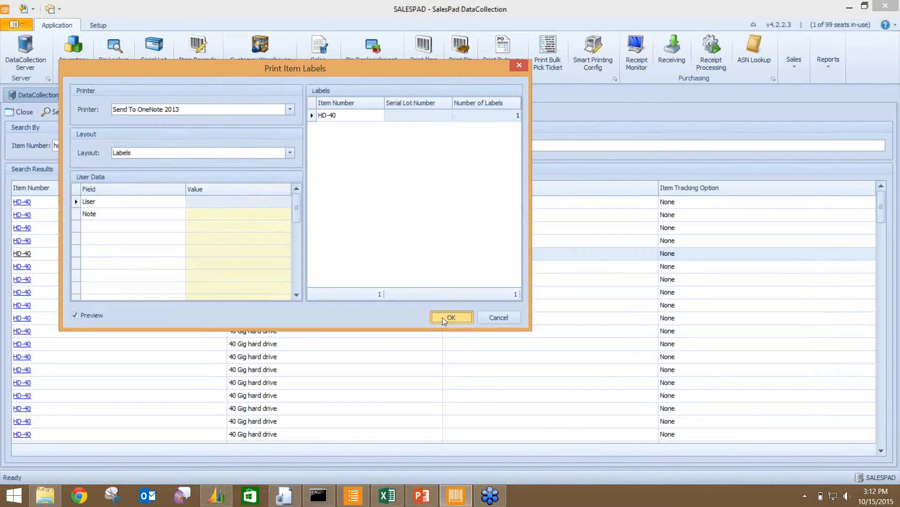
{"action": "left_click", "coordinate": [443, 317]}
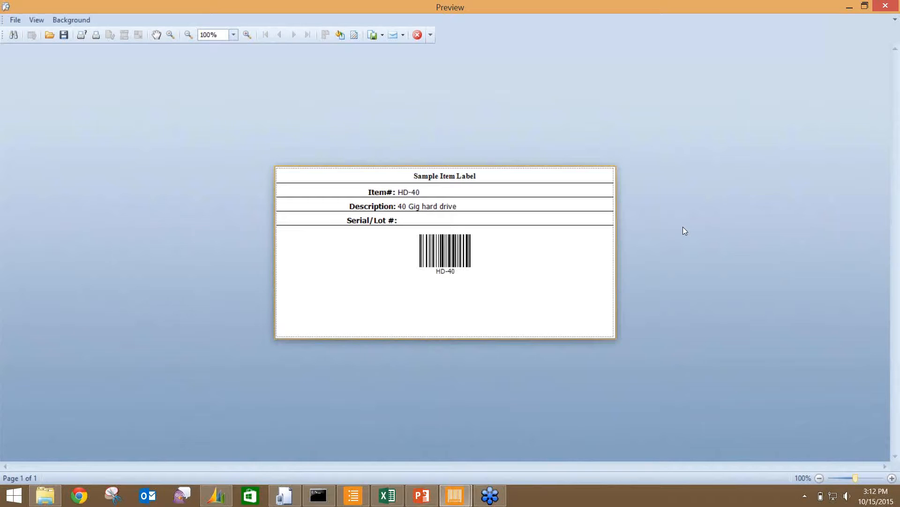
- Close the HD-40 label preview and switch to the main SalesPad window
{"action": "left_click", "coordinate": [849, 7]}
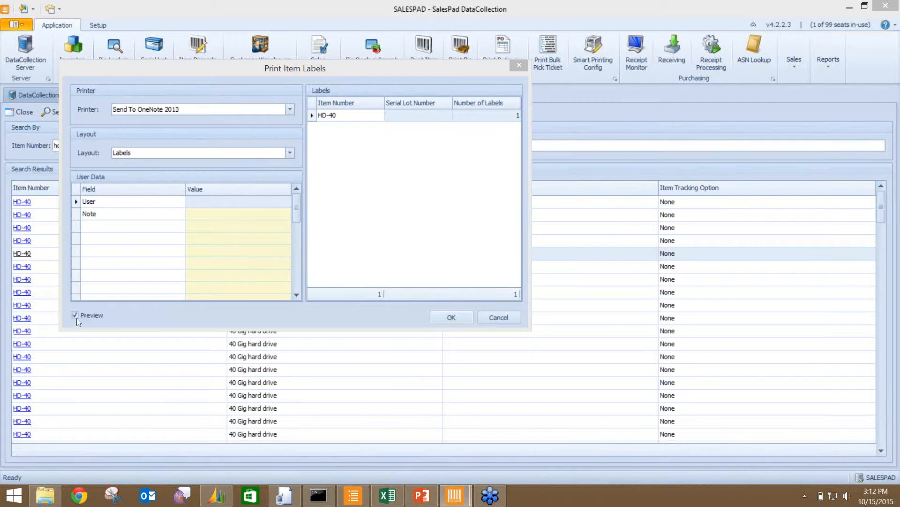
{"action": "mouse_move", "coordinate": [463, 494]}
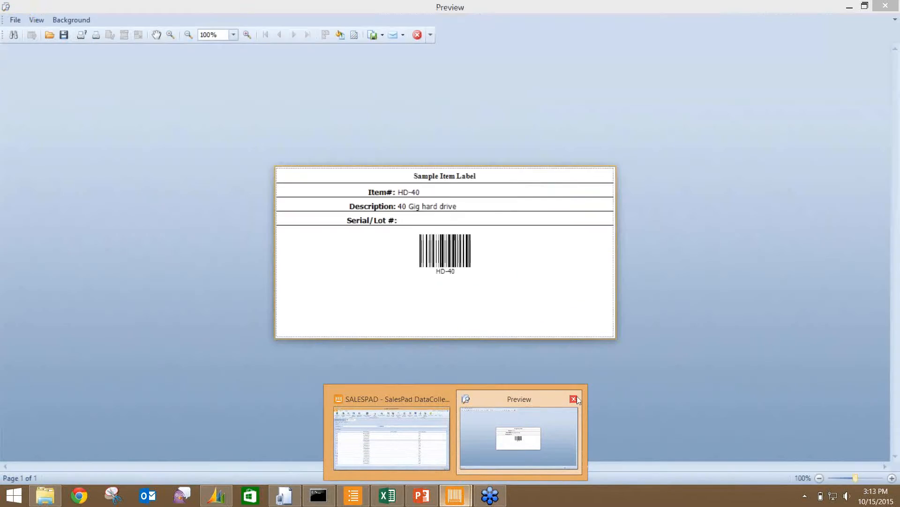
{"action": "left_click", "coordinate": [574, 399]}
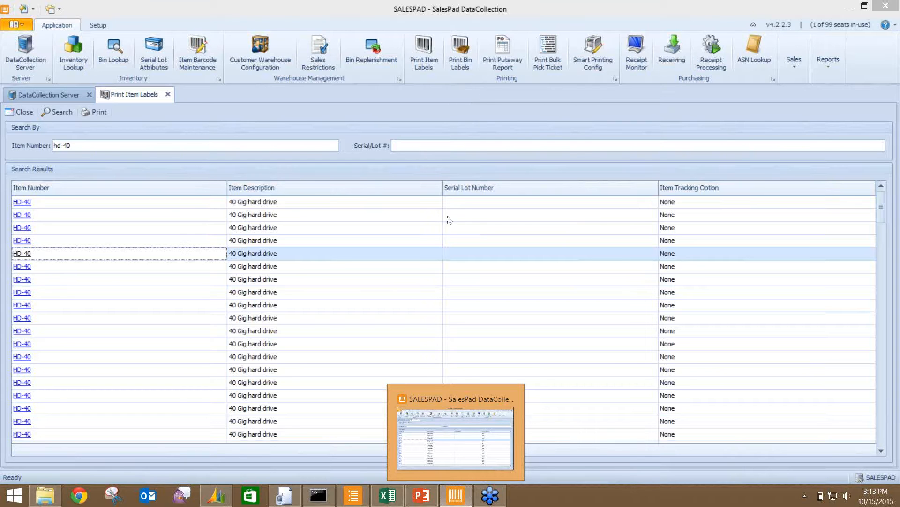
{"action": "left_click", "coordinate": [357, 498]}
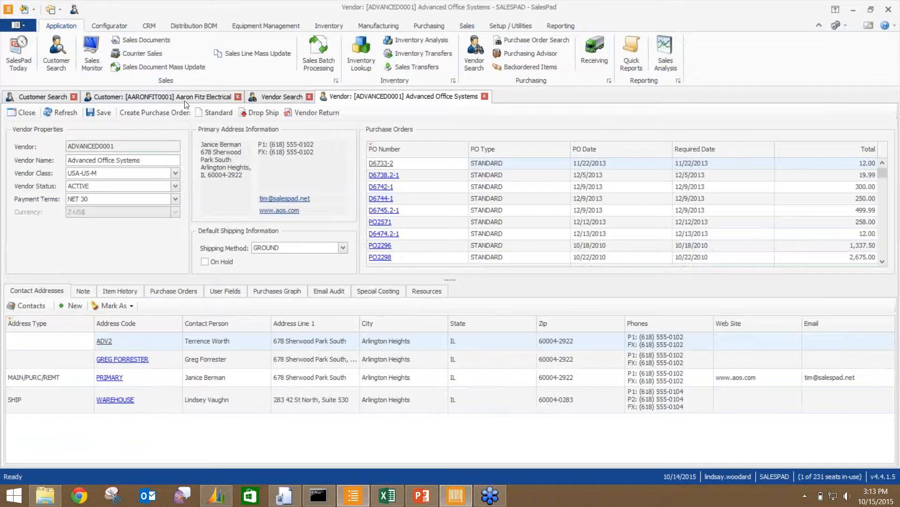
- Open the Customer record and start a new DC ORDER for that customer
{"action": "left_click", "coordinate": [182, 99]}
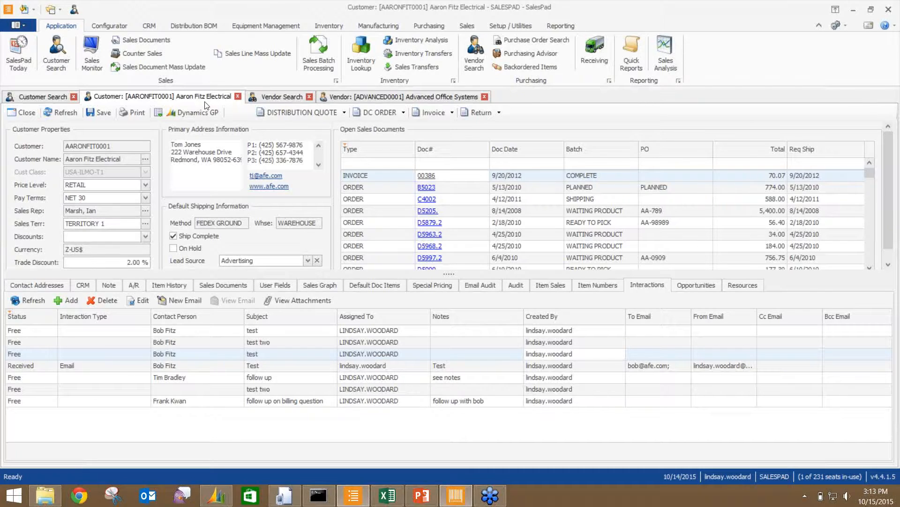
{"action": "left_click", "coordinate": [363, 112]}
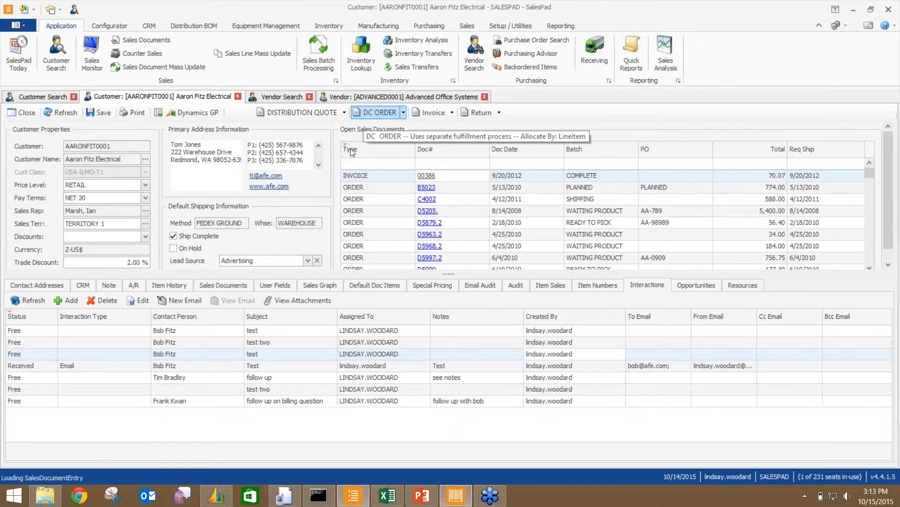
- Add order lines HD-40 with quantity 2 and HD-50 with quantity 3
{"action": "left_click", "coordinate": [22, 290]}
{"action": "left_click", "coordinate": [39, 318]}
{"action": "type", "text": "HD-40"}
{"action": "key", "text": "Return"}
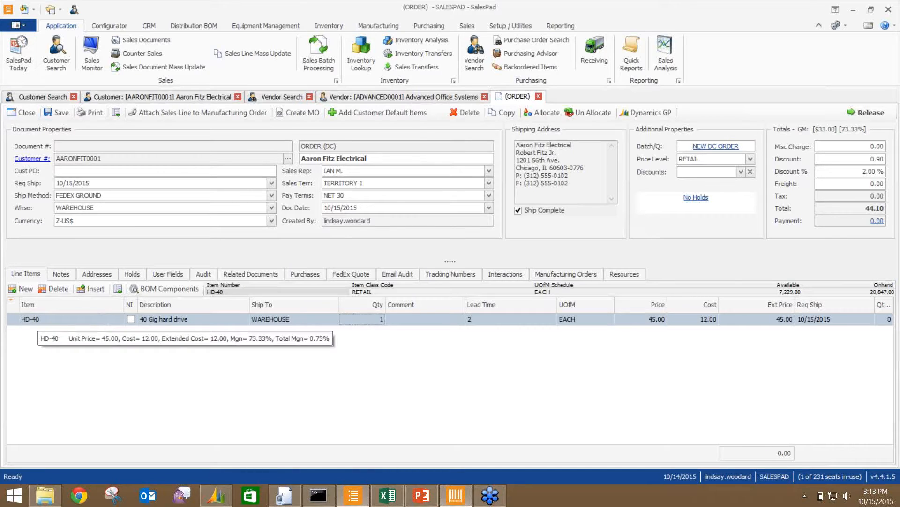
{"action": "type", "text": "2"}
{"action": "key", "text": "Return"}
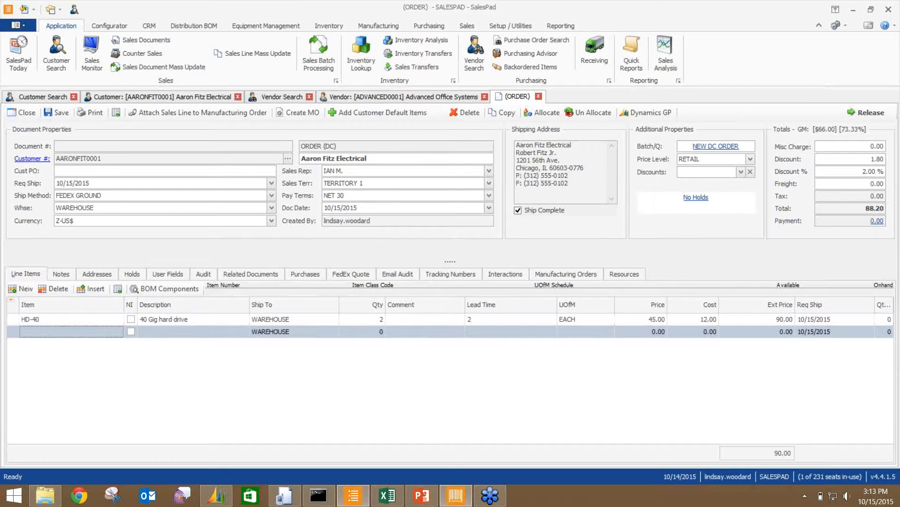
{"action": "type", "text": "HD-50"}
{"action": "key", "text": "Tab"}
{"action": "key", "text": "Tab"}
{"action": "type", "text": "3"}
{"action": "key", "text": "Return"}
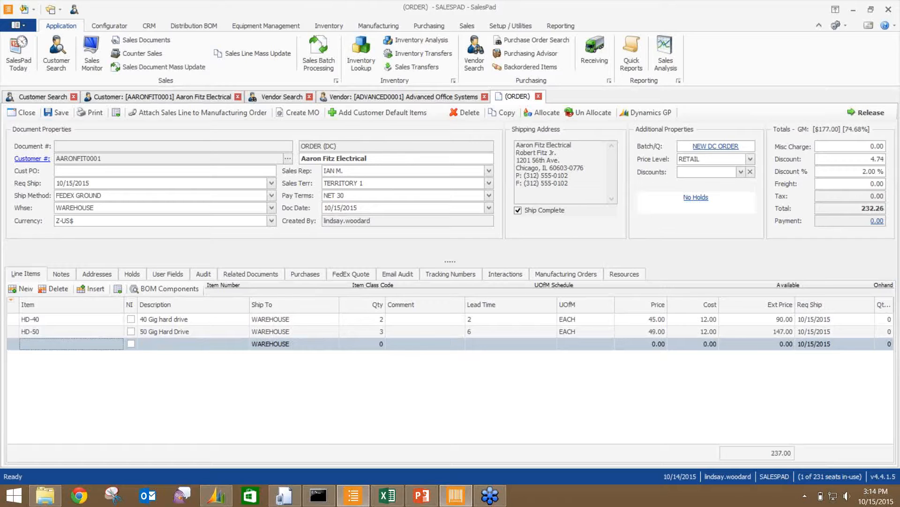
- Look up WIR, add WIRE-MCD-0001 from the lookup, and set its quantity to 2
{"action": "type", "text": "WIR"}
{"action": "key", "text": "Tab"}
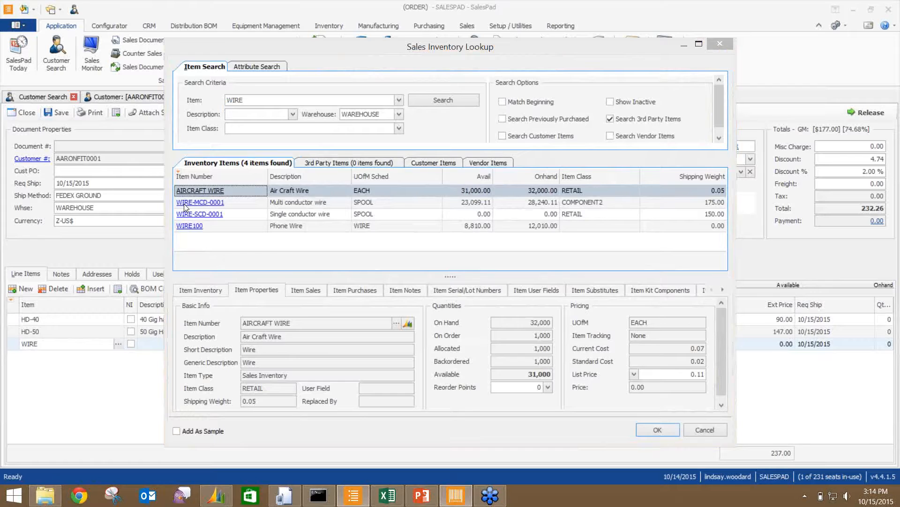
{"action": "double_click", "coordinate": [185, 203]}
{"action": "left_click", "coordinate": [373, 344]}
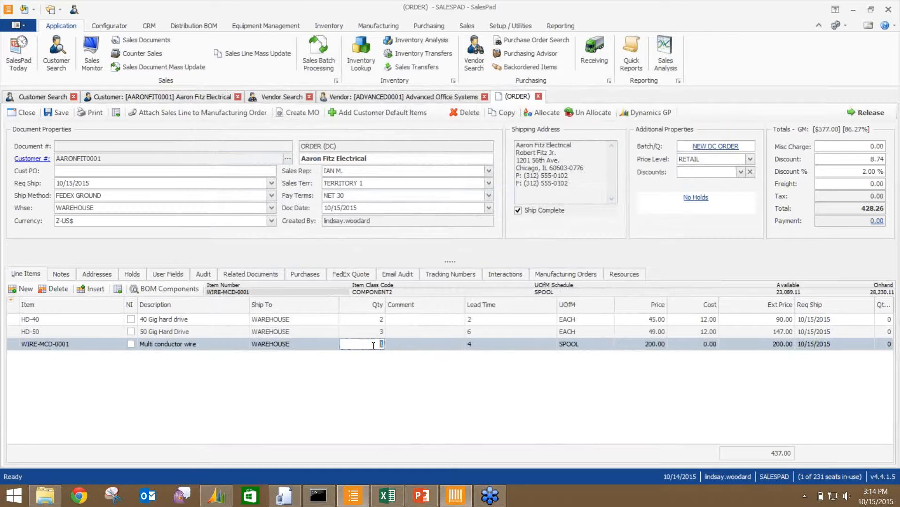
{"action": "type", "text": "2"}
{"action": "key", "text": "Tab"}
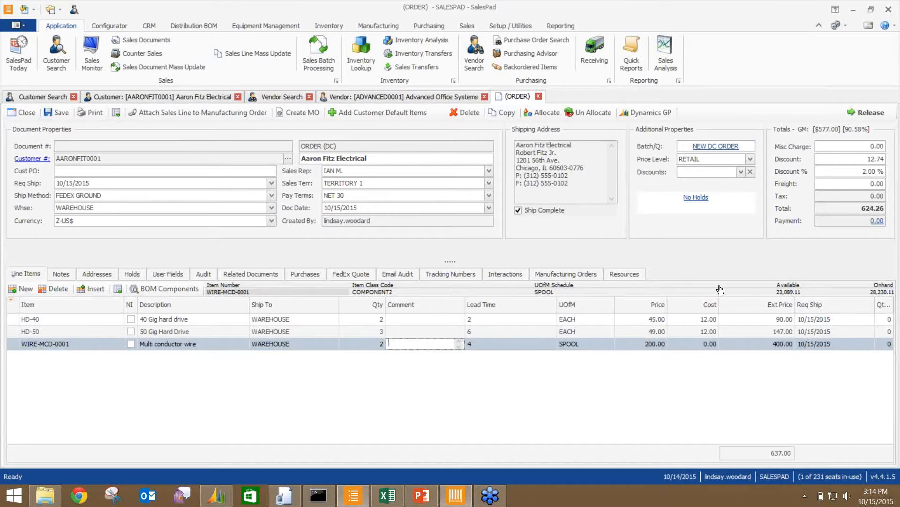
- Attempt a release, skip the split options, and acknowledge the order saved as DC1379
{"action": "left_click", "coordinate": [853, 113]}
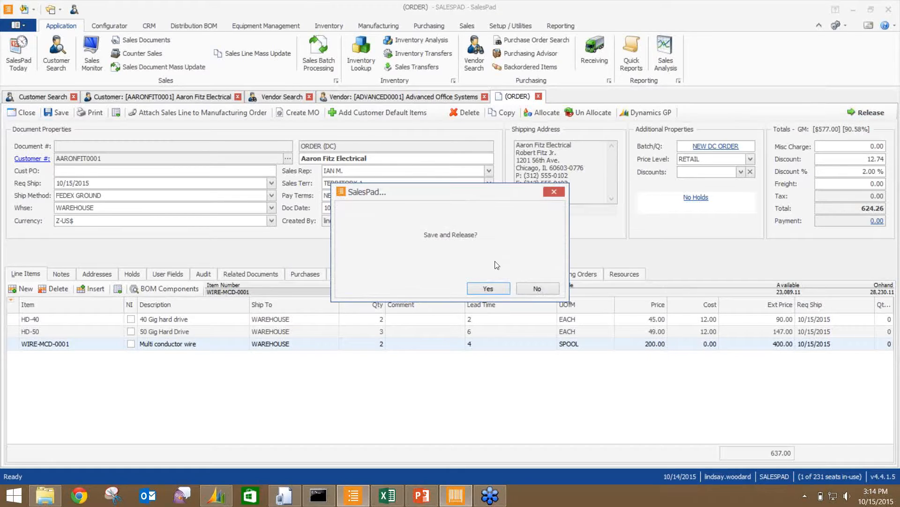
{"action": "left_click", "coordinate": [486, 288]}
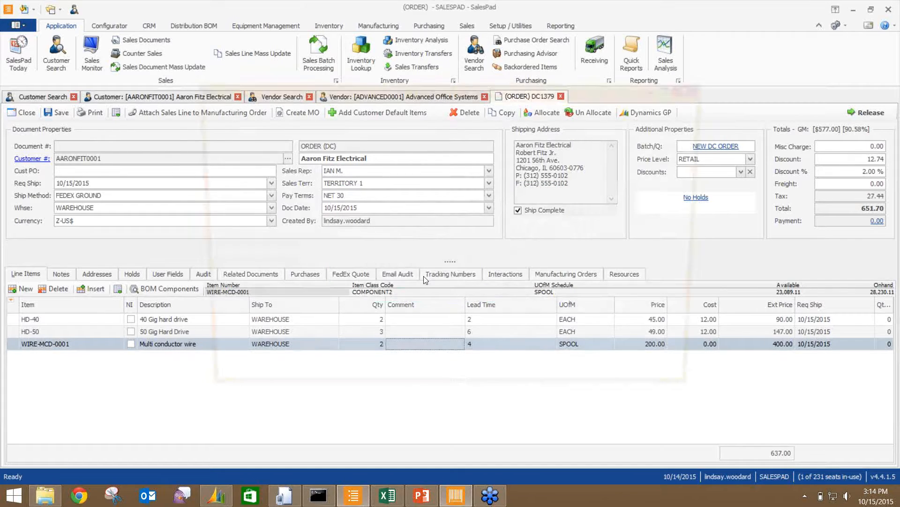
{"action": "left_click", "coordinate": [693, 89]}
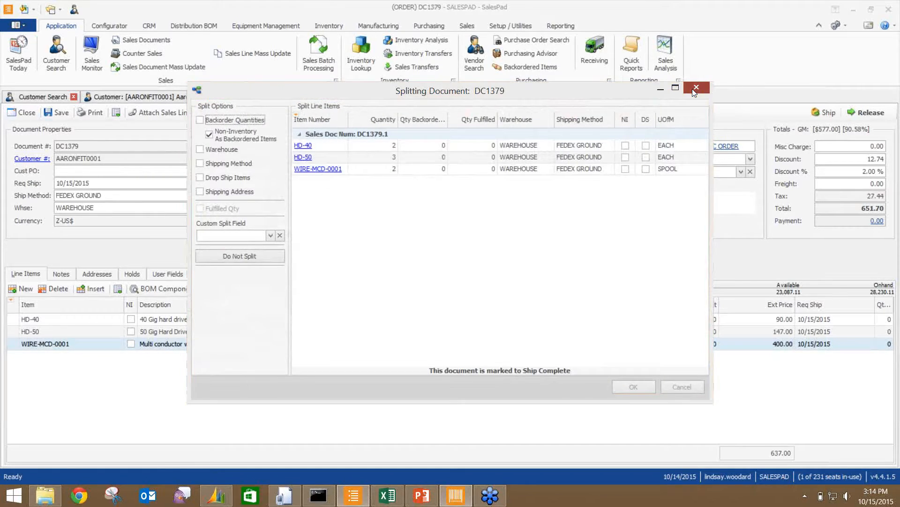
{"action": "left_click", "coordinate": [538, 288]}
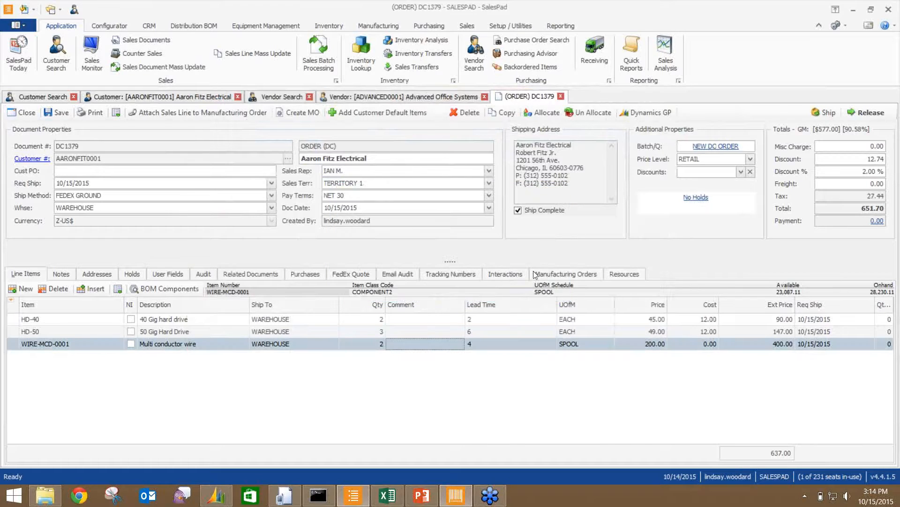
- Resave DC1379, clear Ship Complete, release it, and accept the proposed document split
{"action": "left_click", "coordinate": [59, 112]}
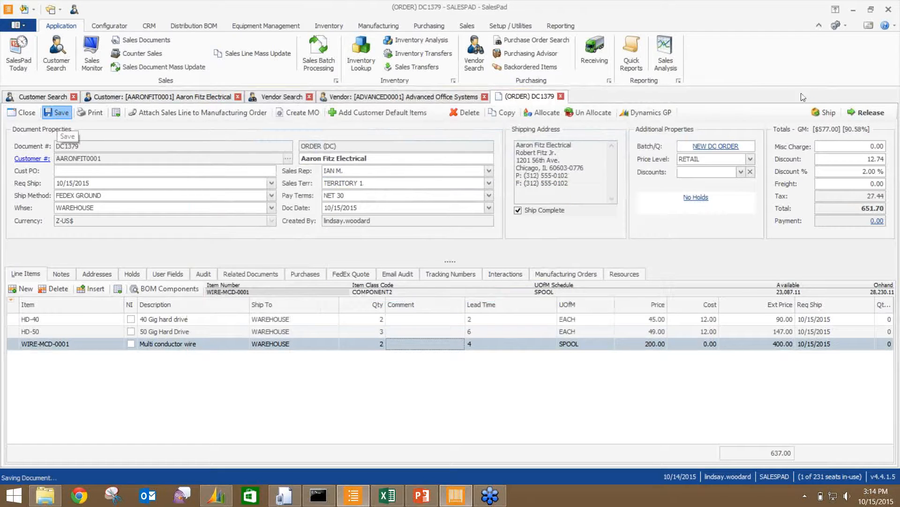
{"action": "left_click", "coordinate": [851, 113]}
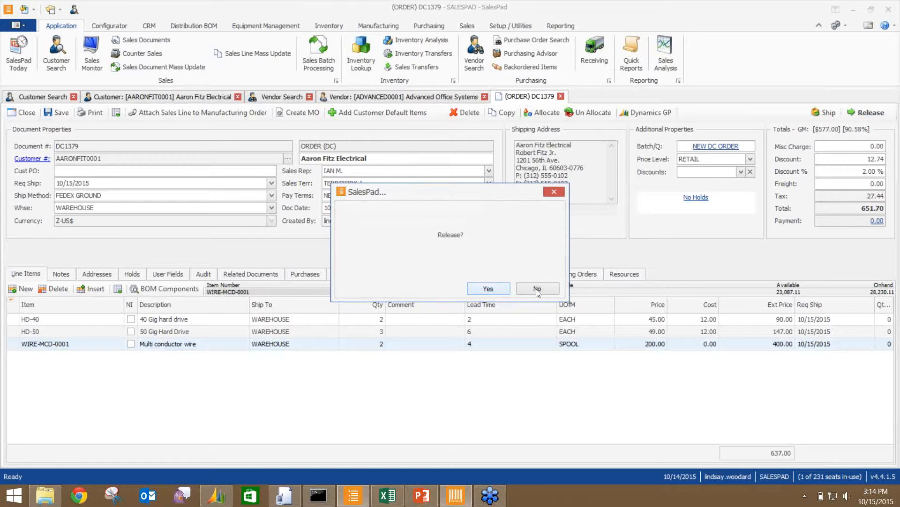
{"action": "left_click", "coordinate": [550, 192]}
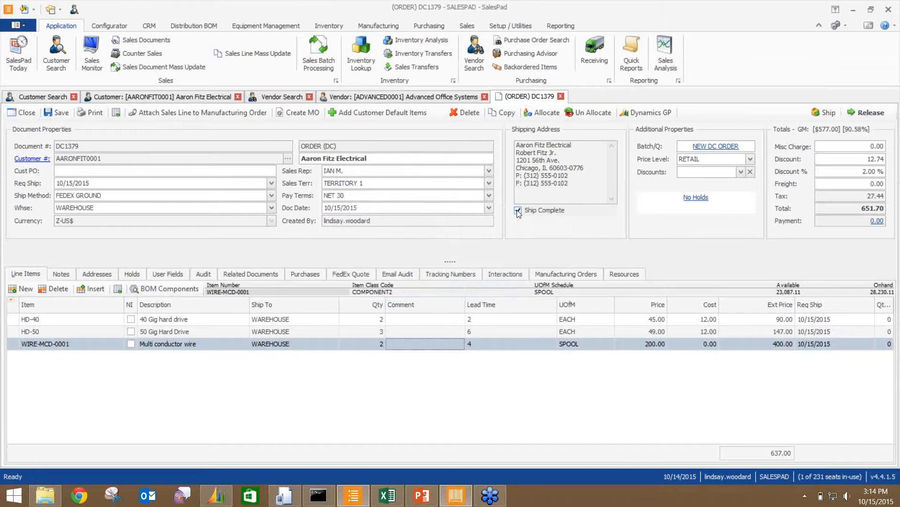
{"action": "left_click", "coordinate": [55, 114]}
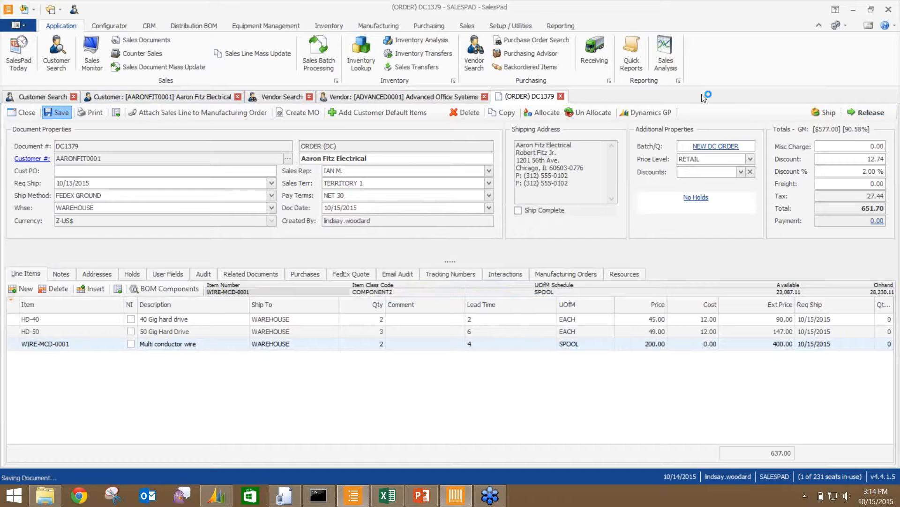
{"action": "left_click", "coordinate": [855, 114]}
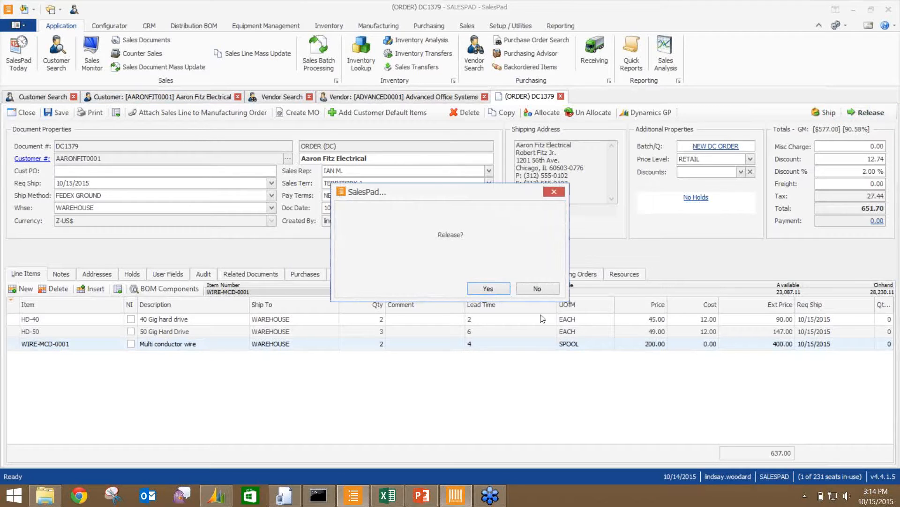
{"action": "left_click", "coordinate": [488, 289]}
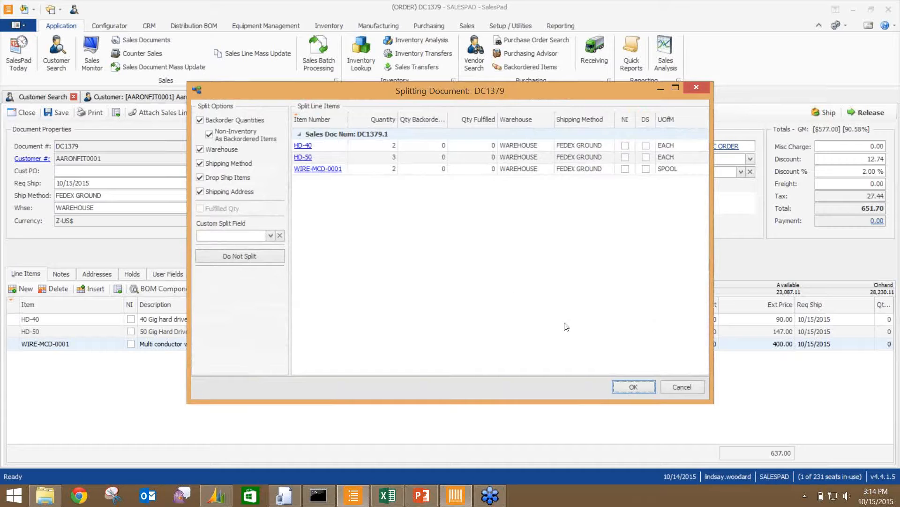
{"action": "left_click", "coordinate": [624, 385]}
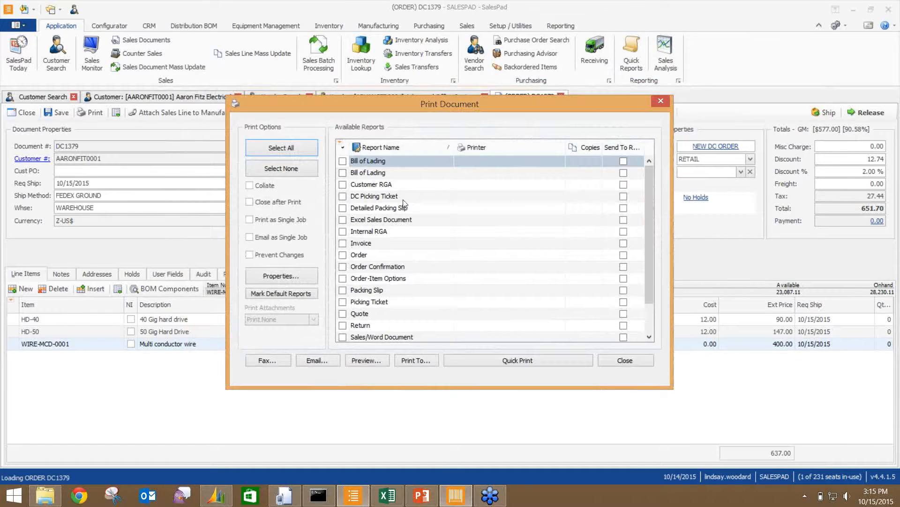
- Preview and review the DC Picking Ticket for DC1379, then close the preview
{"action": "left_click", "coordinate": [343, 197]}
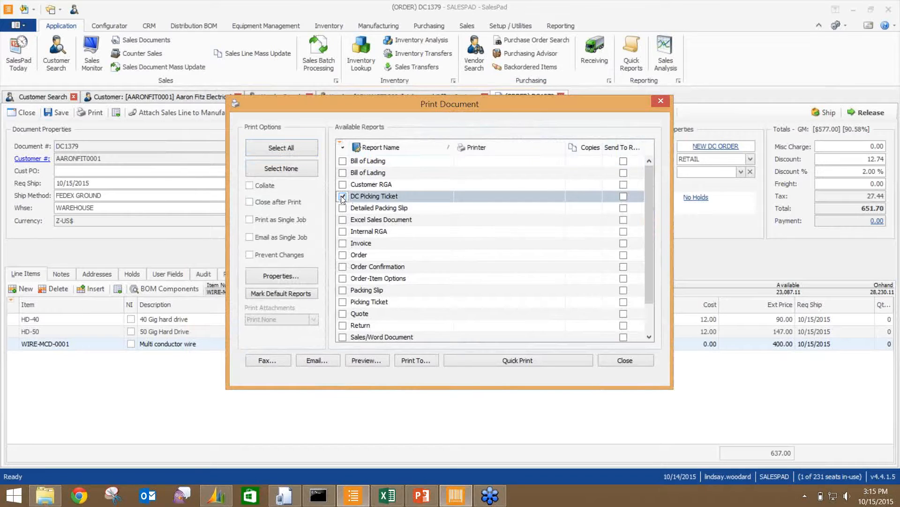
{"action": "left_click", "coordinate": [362, 358]}
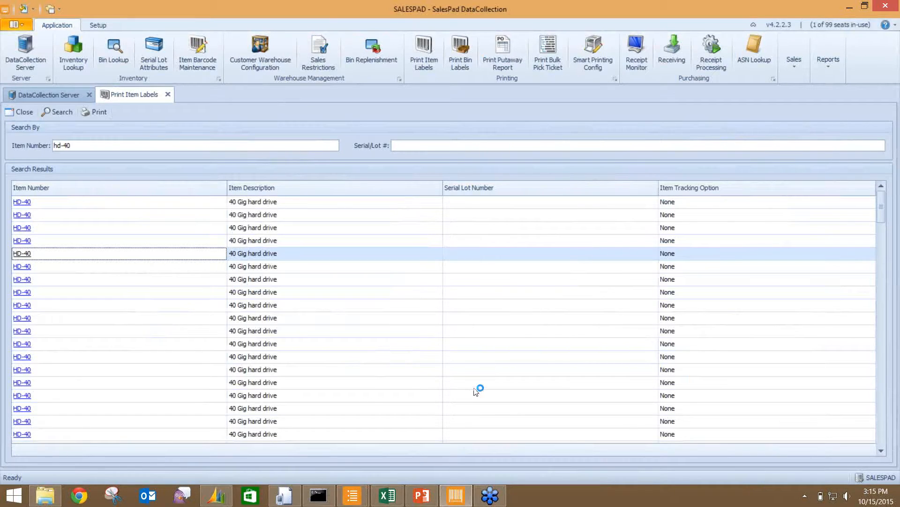
{"action": "left_click", "coordinate": [850, 9]}
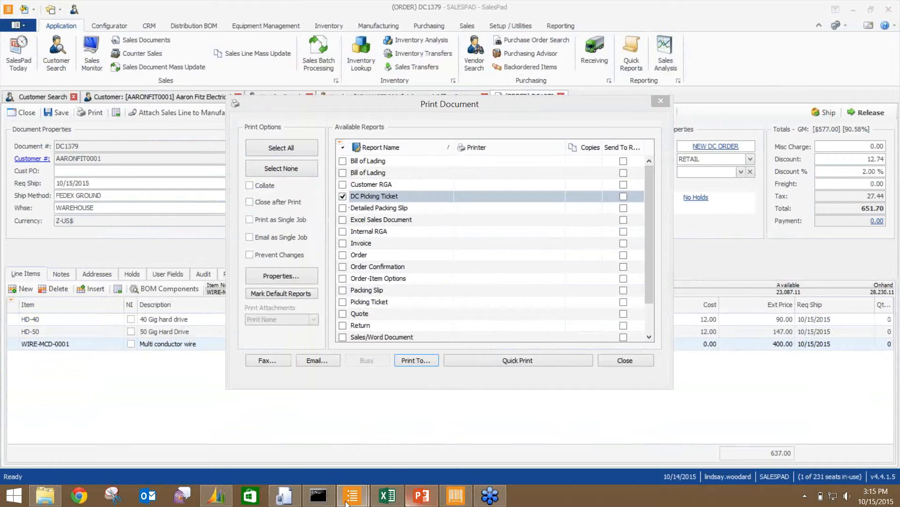
{"action": "mouse_move", "coordinate": [352, 495]}
{"action": "left_click", "coordinate": [420, 419]}
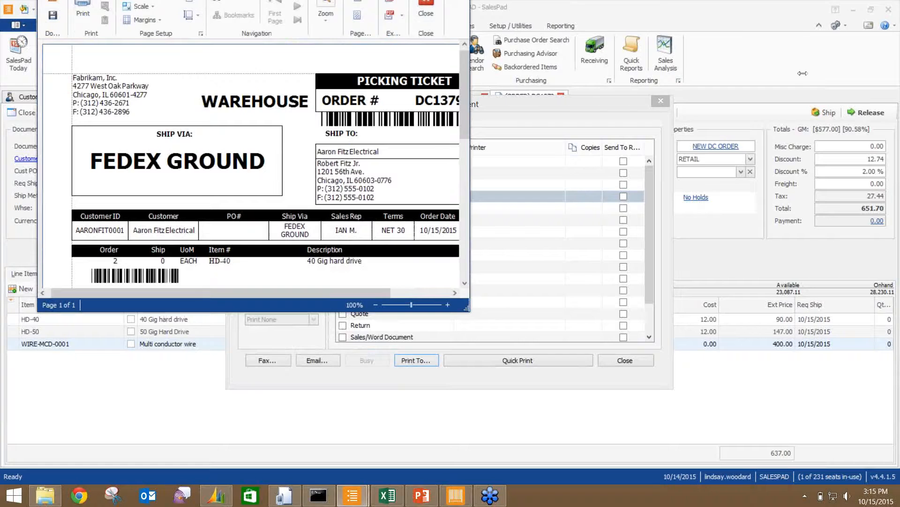
{"action": "left_click_drag", "start_coordinate": [468, 29], "coordinate": [803, 33]}
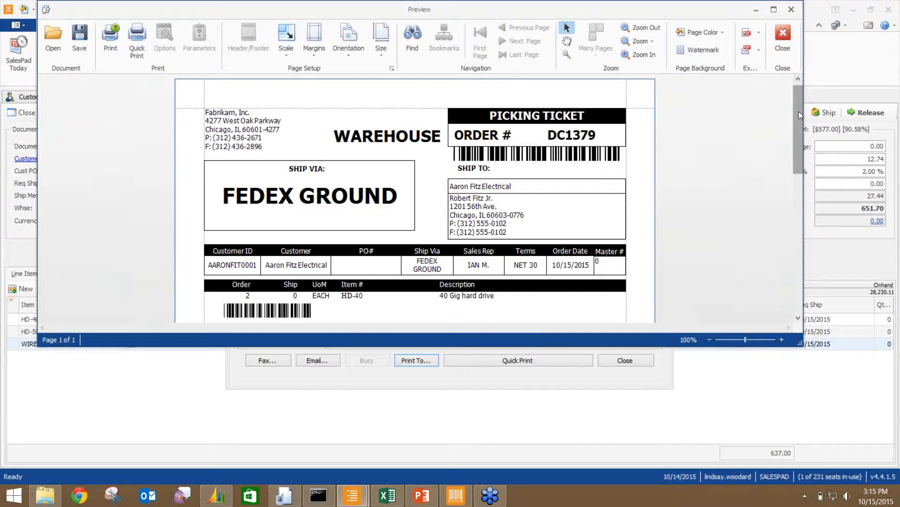
{"action": "left_click_drag", "start_coordinate": [798, 111], "coordinate": [800, 147]}
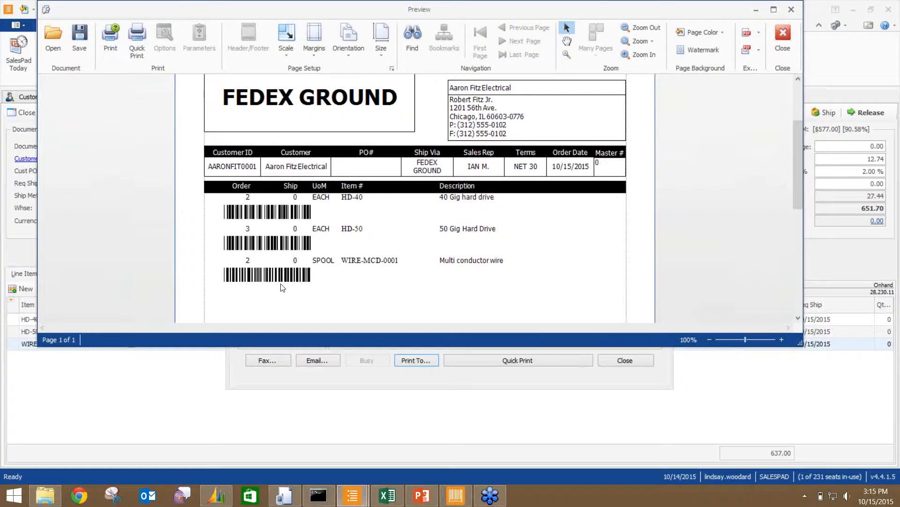
{"action": "left_click", "coordinate": [791, 9]}
- Close the report list, dismiss the PICKING queue notice, and minimise SalesPad to show the emulator
{"action": "left_click", "coordinate": [624, 360]}
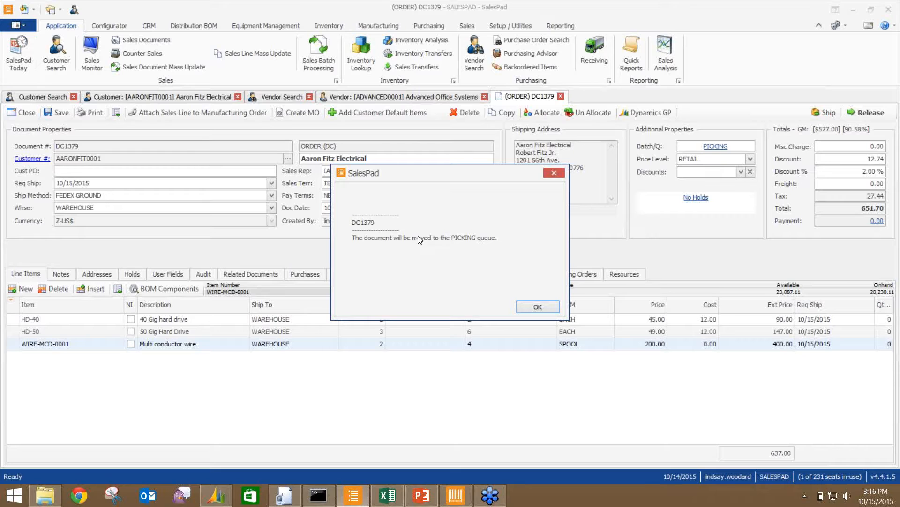
{"action": "left_click", "coordinate": [554, 173]}
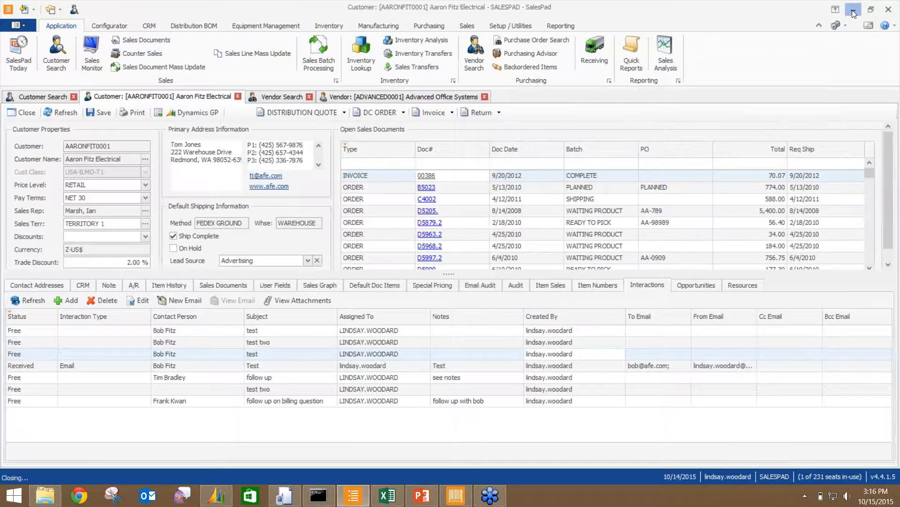
{"action": "left_click", "coordinate": [854, 14]}
{"action": "left_click_drag", "start_coordinate": [348, 67], "coordinate": [356, 61]}
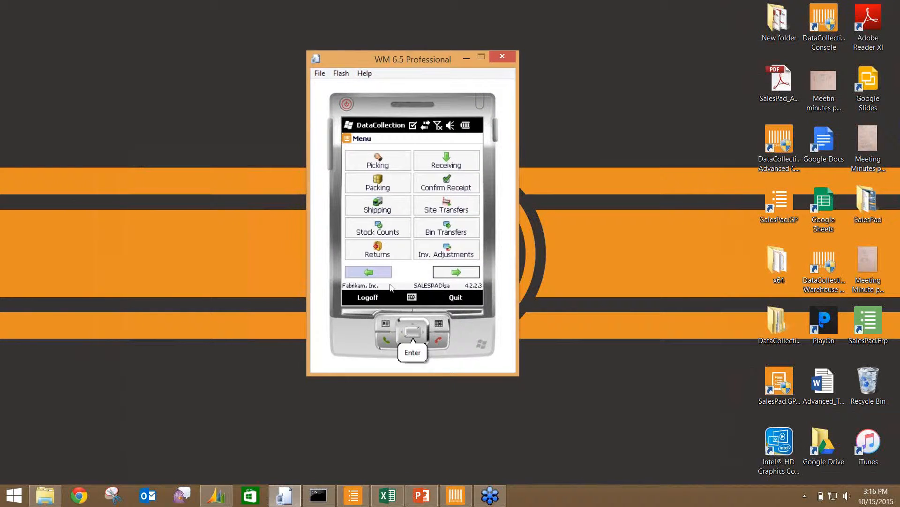
- On the handheld, open Picking, look up a Doc#, and return to the picking form
{"action": "left_click", "coordinate": [373, 161]}
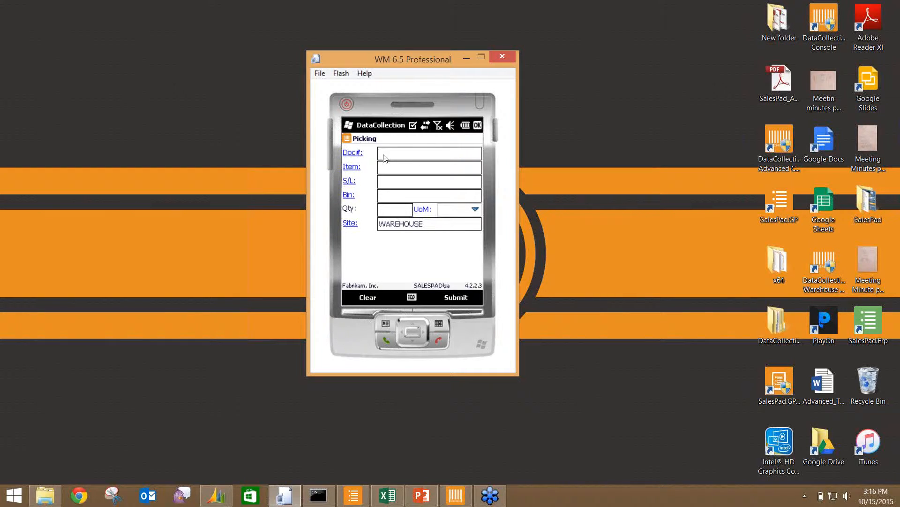
{"action": "left_click", "coordinate": [350, 155]}
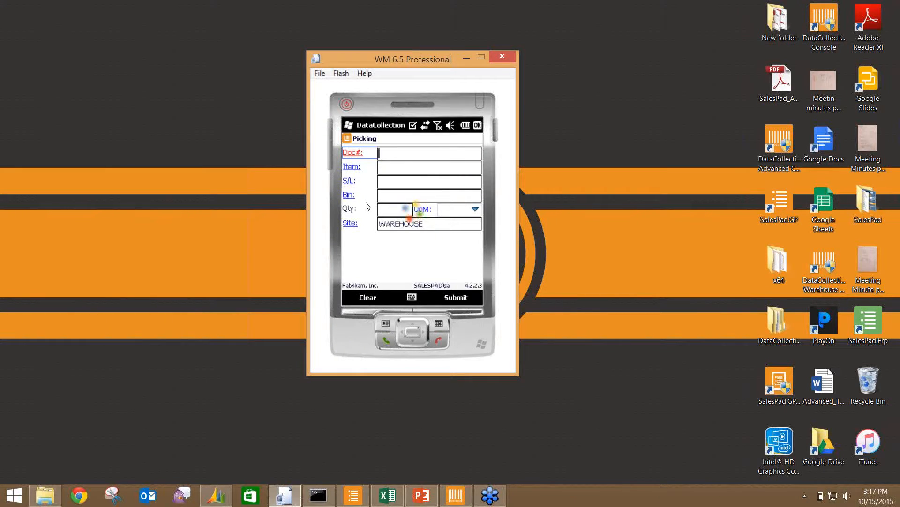
{"action": "left_click", "coordinate": [477, 125]}
- Reset the emulated handheld and browse the programs list to relaunch SalesPad DC
{"action": "left_click", "coordinate": [348, 104]}
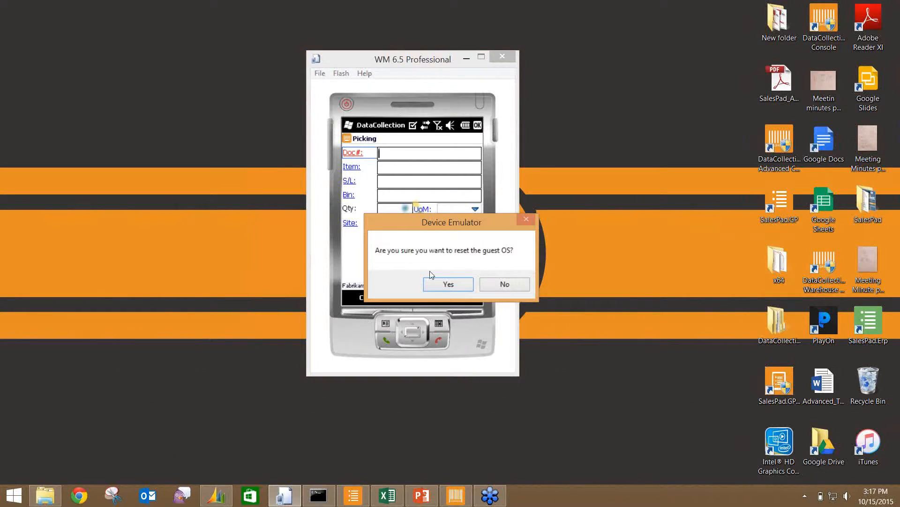
{"action": "left_click", "coordinate": [448, 284]}
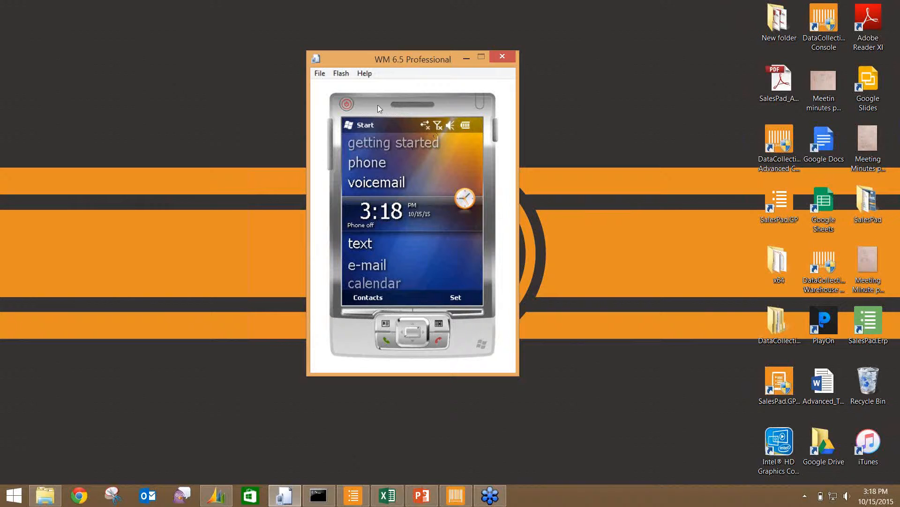
{"action": "left_click", "coordinate": [362, 123]}
{"action": "left_click_drag", "start_coordinate": [393, 261], "coordinate": [405, 190]}
{"action": "left_click_drag", "start_coordinate": [401, 248], "coordinate": [401, 150]}
{"action": "left_click_drag", "start_coordinate": [399, 246], "coordinate": [396, 154]}
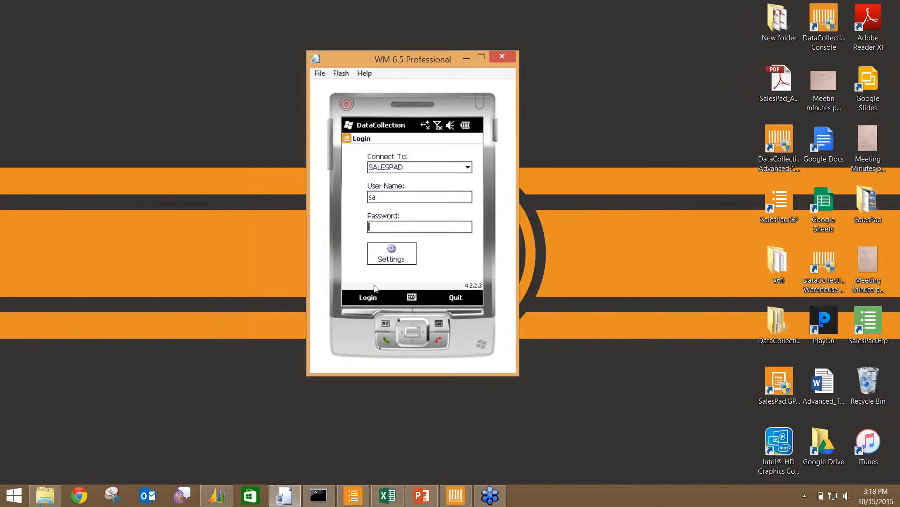
- Resave the SALESPAD connection settings, enter the password, and attempt to log in
{"action": "left_click", "coordinate": [381, 257]}
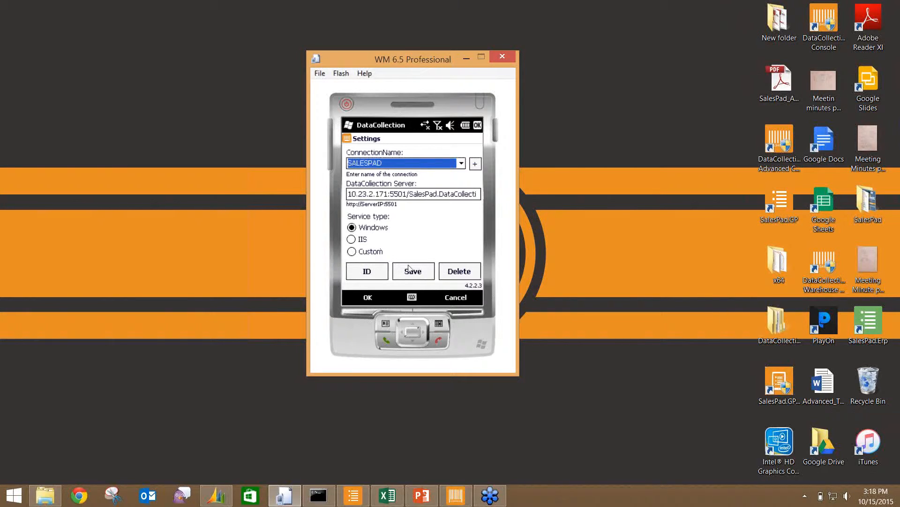
{"action": "left_click", "coordinate": [410, 268]}
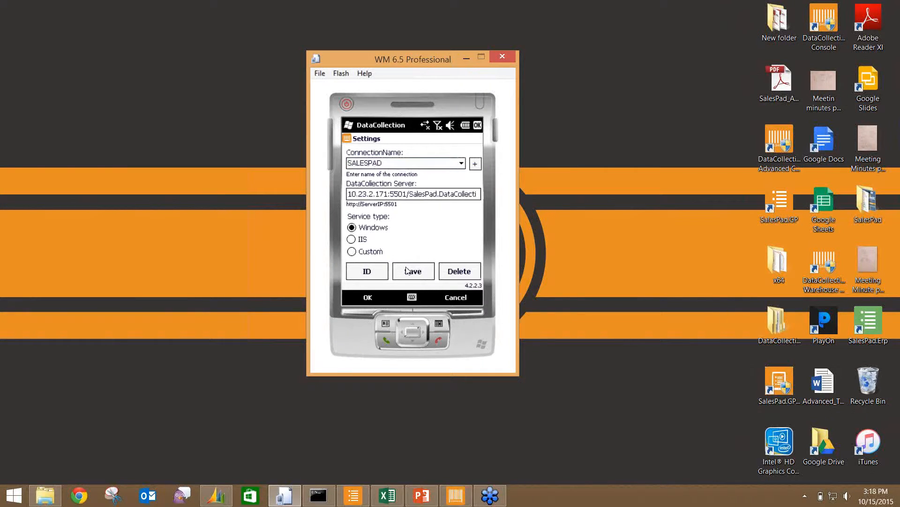
{"action": "left_click", "coordinate": [369, 297]}
{"action": "type", "text": "sa"}
{"action": "left_click", "coordinate": [362, 297]}
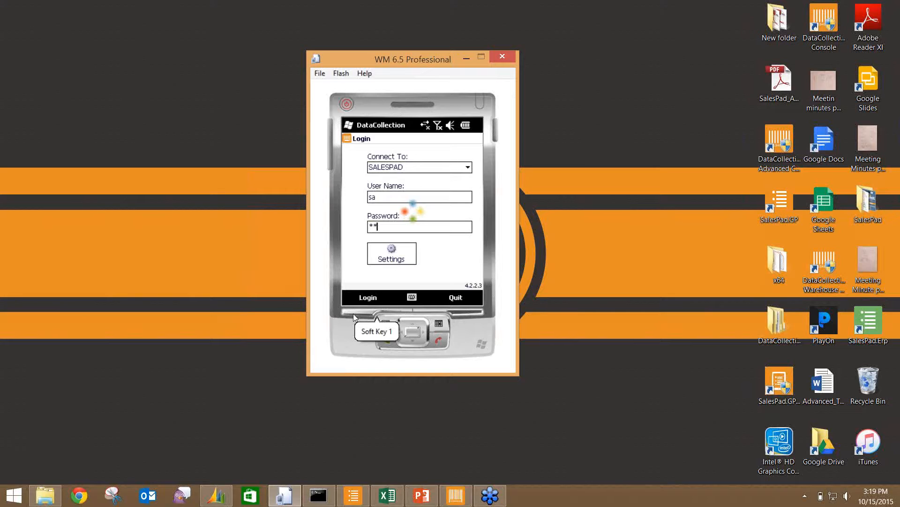
- Restart the emulator without saving state, allow network and folder sharing, and log in
{"action": "left_click", "coordinate": [502, 58]}
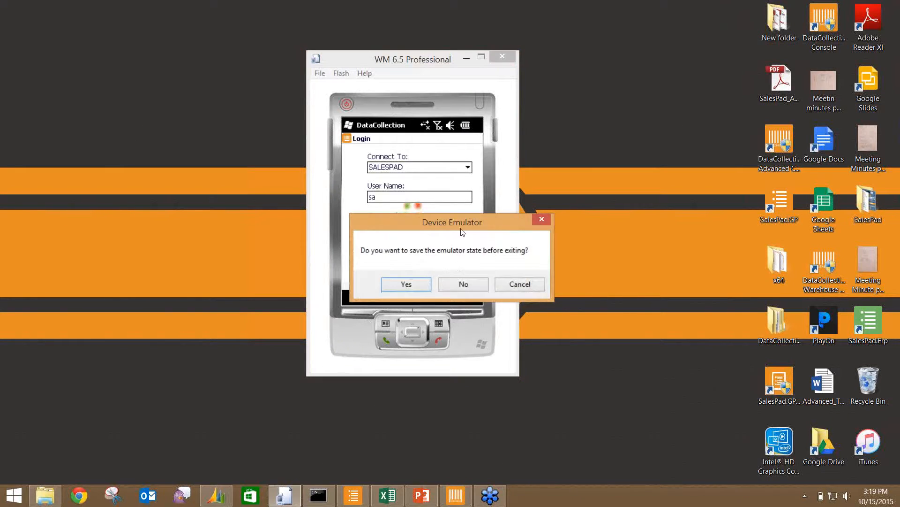
{"action": "left_click", "coordinate": [463, 284]}
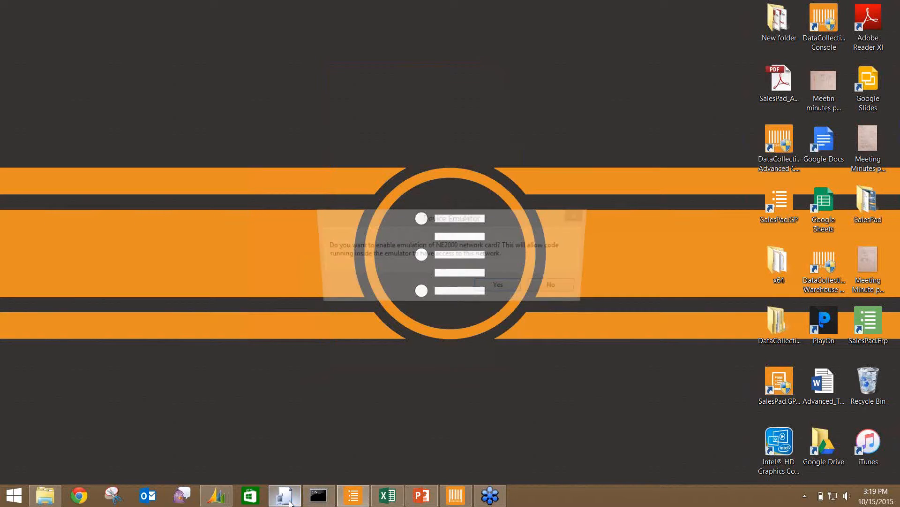
{"action": "left_click", "coordinate": [491, 289]}
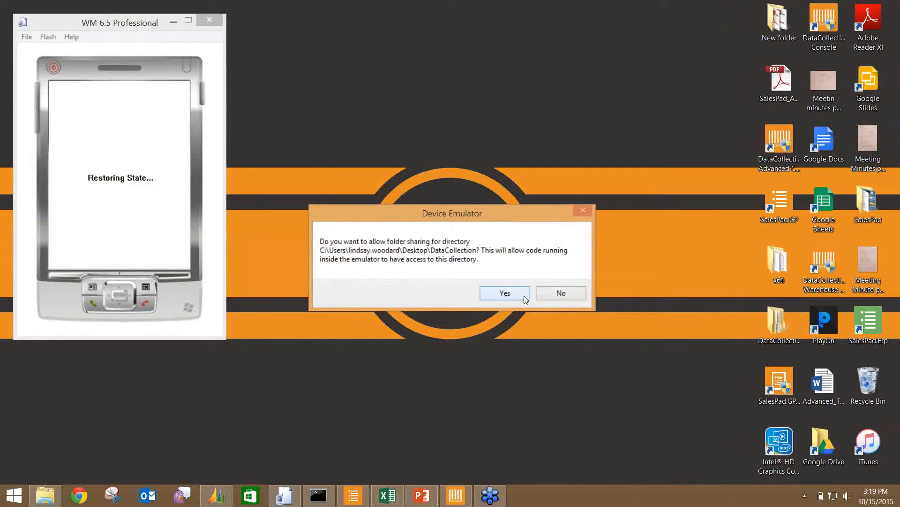
{"action": "left_click", "coordinate": [515, 294]}
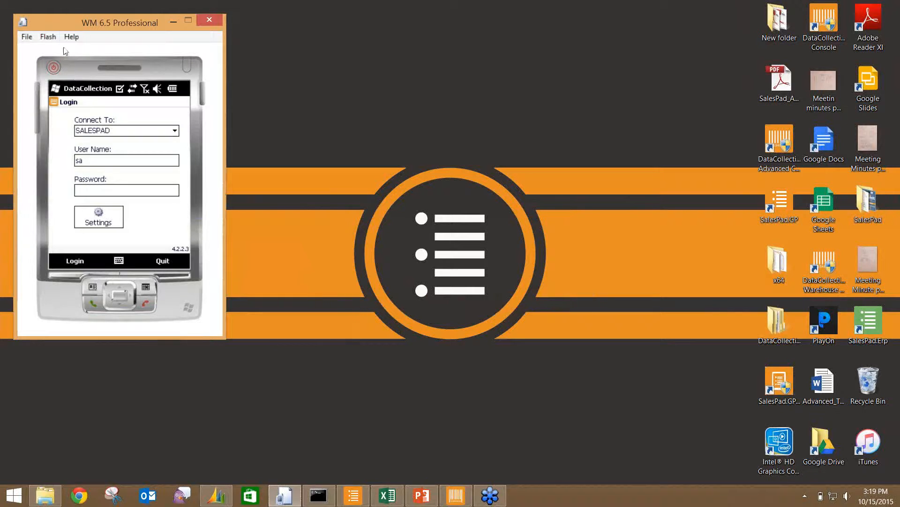
{"action": "left_click_drag", "start_coordinate": [58, 25], "coordinate": [357, 38]}
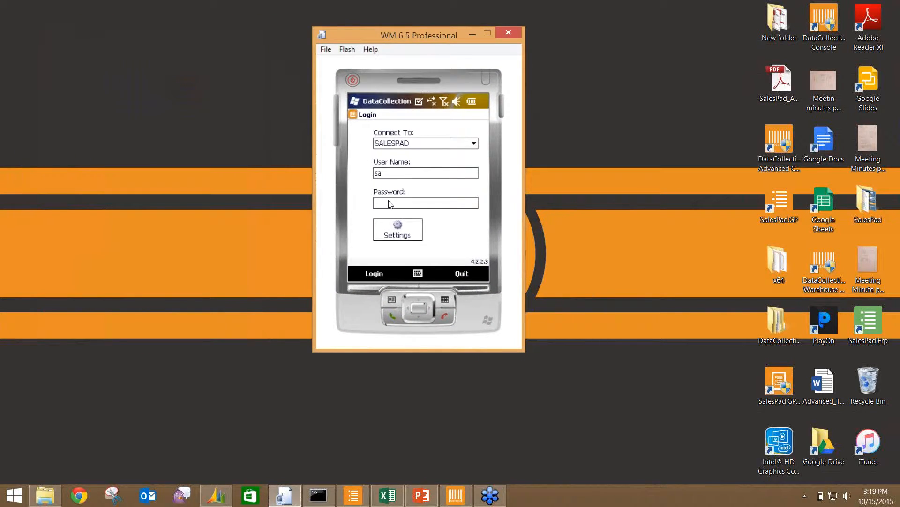
{"action": "type", "text": "**"}
{"action": "left_click", "coordinate": [374, 275]}
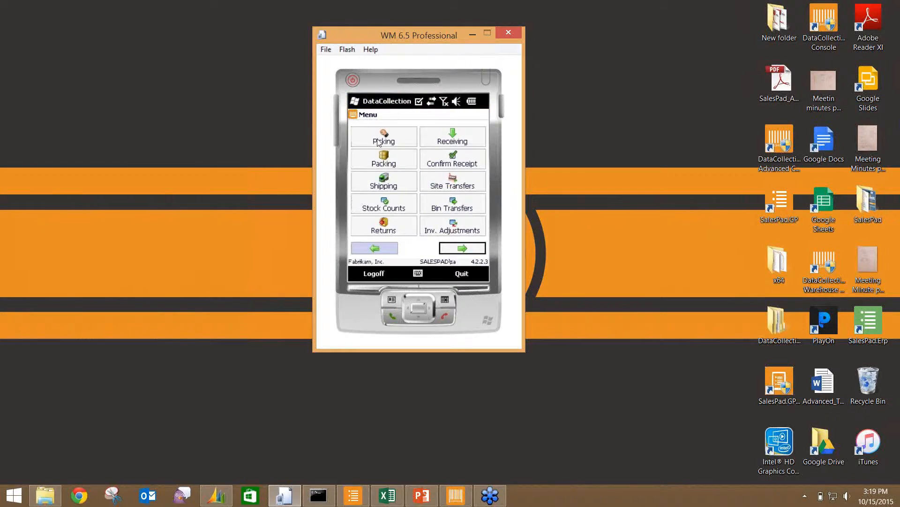
- Load sales document DC1379 into Picking, showing HD-40 with 2 to pick from WAREHOUSE
{"action": "left_click", "coordinate": [378, 143]}
{"action": "left_click", "coordinate": [378, 142]}
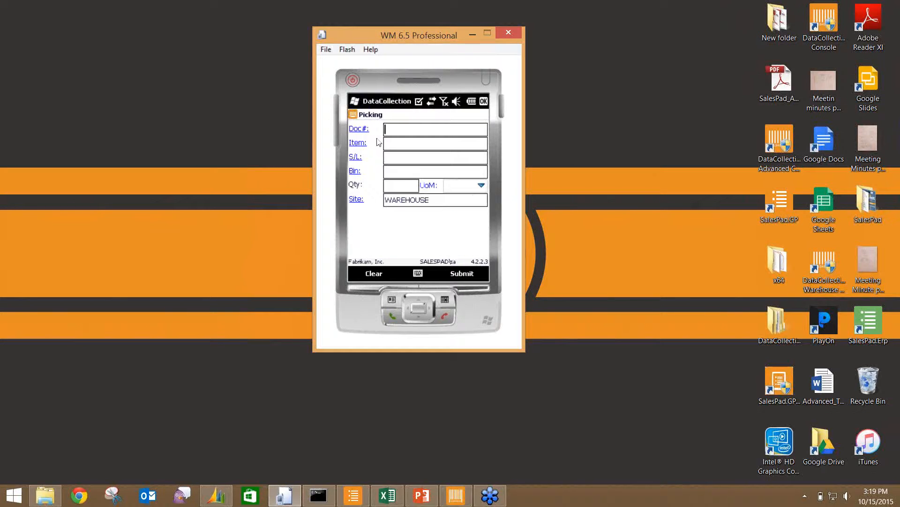
{"action": "left_click", "coordinate": [359, 130]}
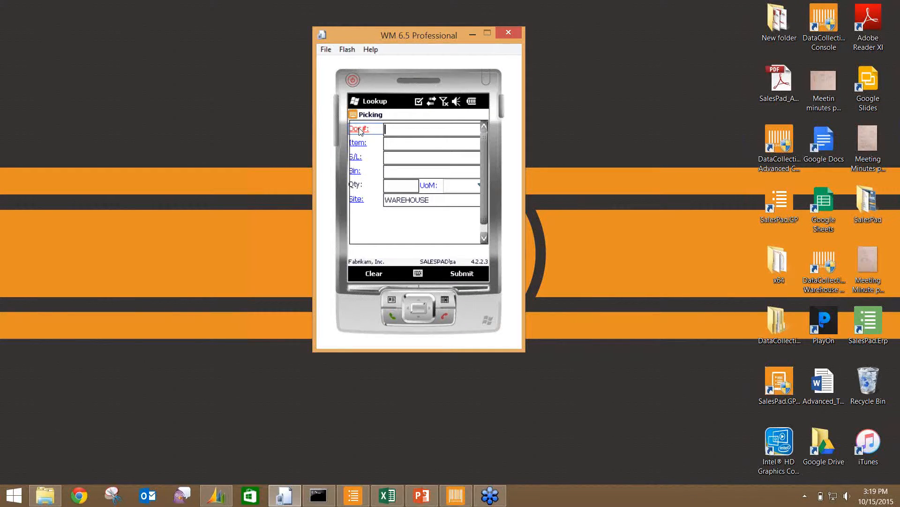
{"action": "left_click_drag", "start_coordinate": [484, 151], "coordinate": [484, 168]}
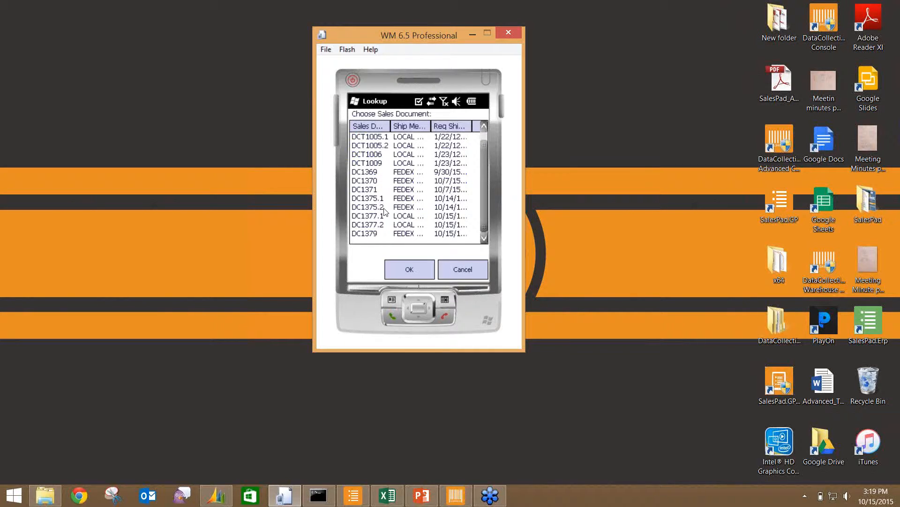
{"action": "left_click", "coordinate": [361, 234]}
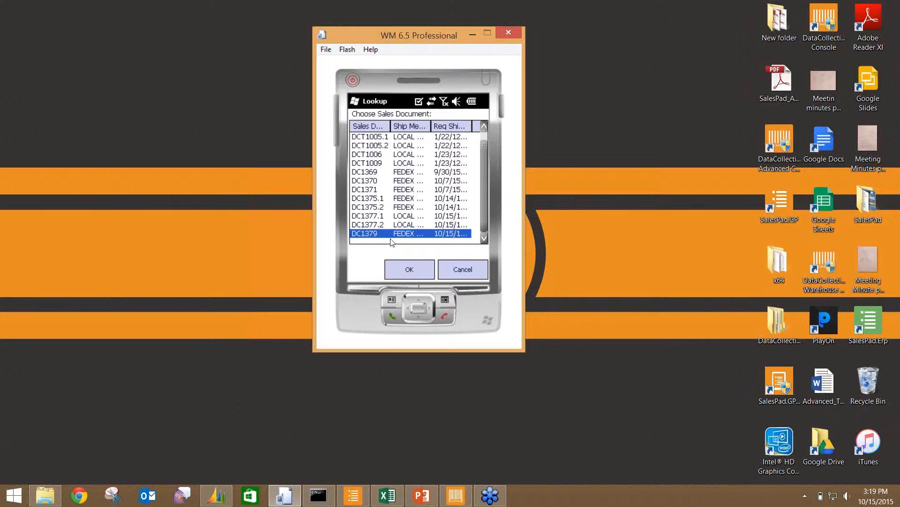
{"action": "left_click", "coordinate": [399, 270]}
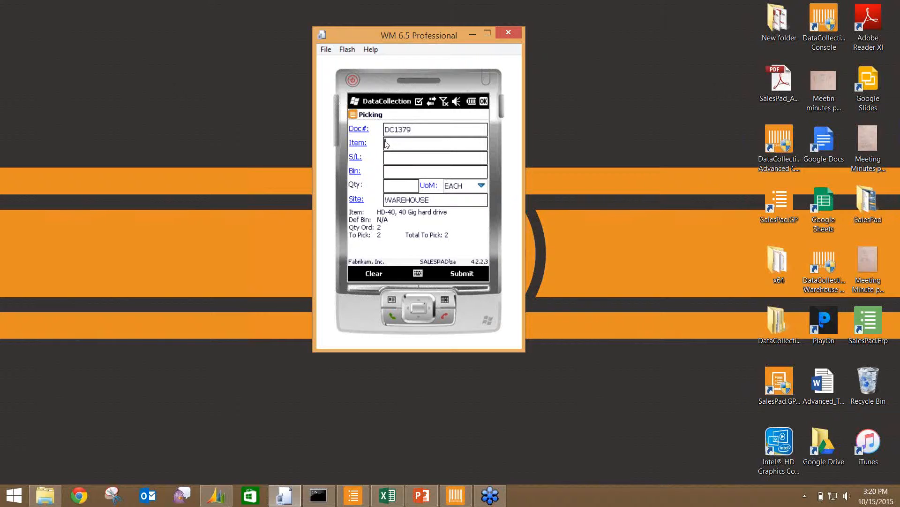
- Select item HD-40 and bin DOCK, then submit a pick quantity of 2
{"action": "left_click", "coordinate": [357, 146]}
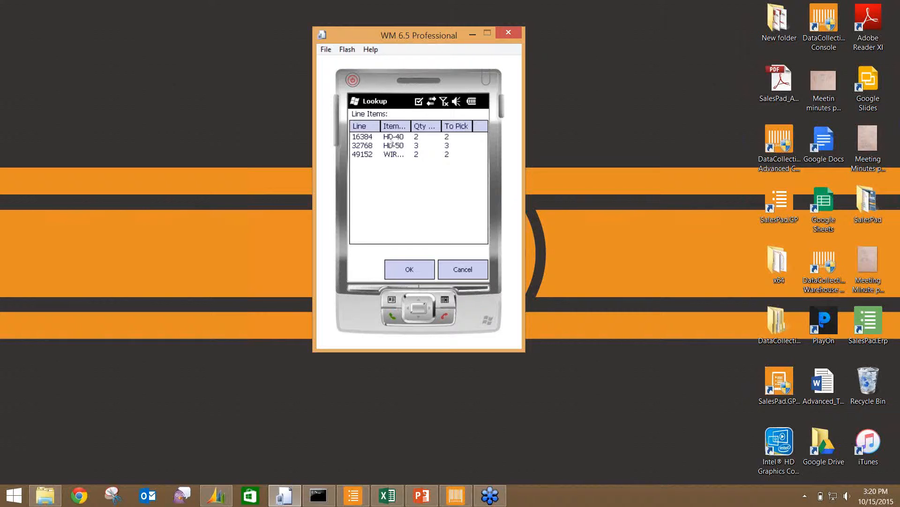
{"action": "left_click", "coordinate": [389, 140]}
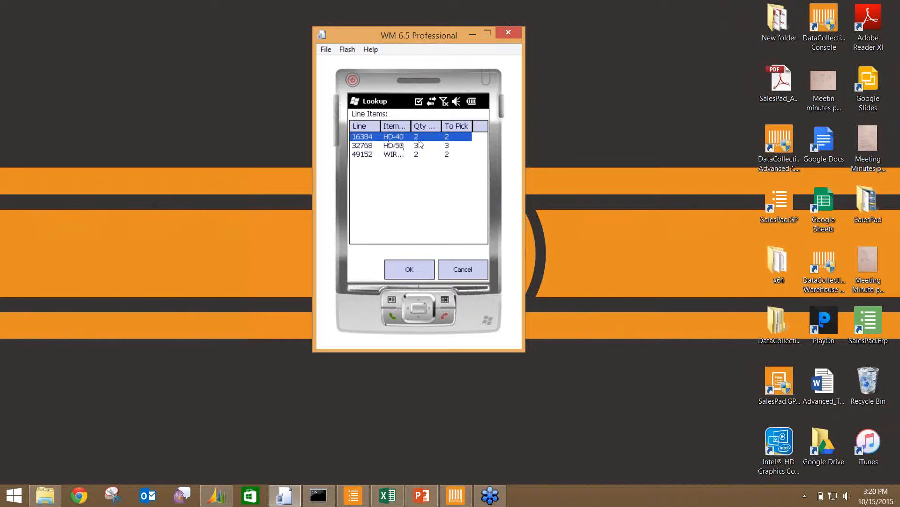
{"action": "left_click", "coordinate": [404, 268]}
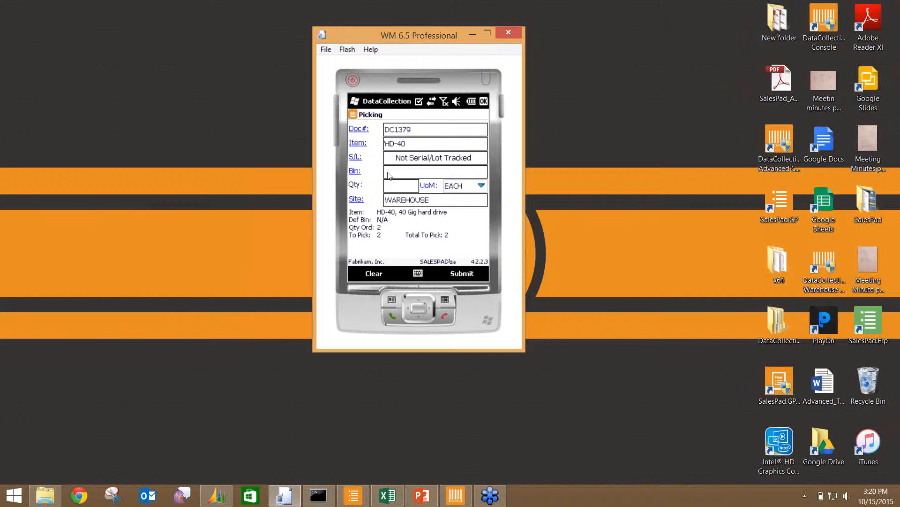
{"action": "left_click", "coordinate": [355, 172]}
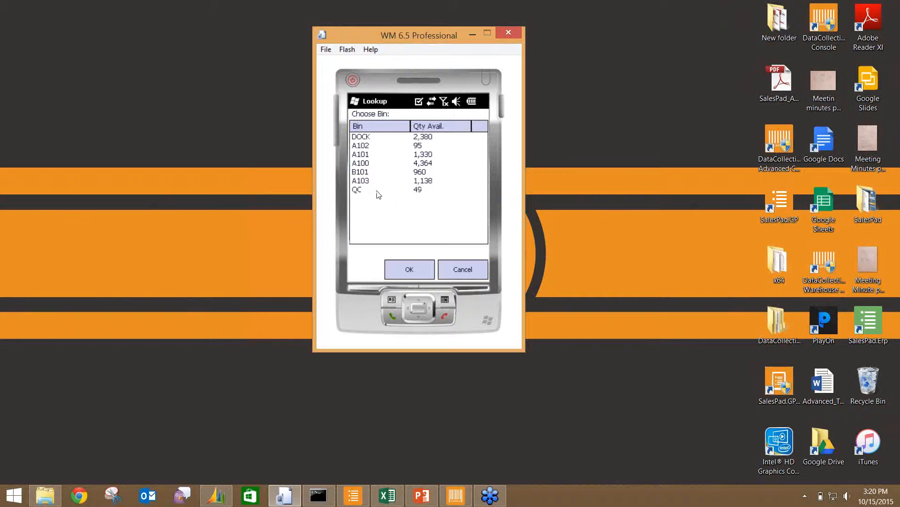
{"action": "left_click", "coordinate": [362, 139]}
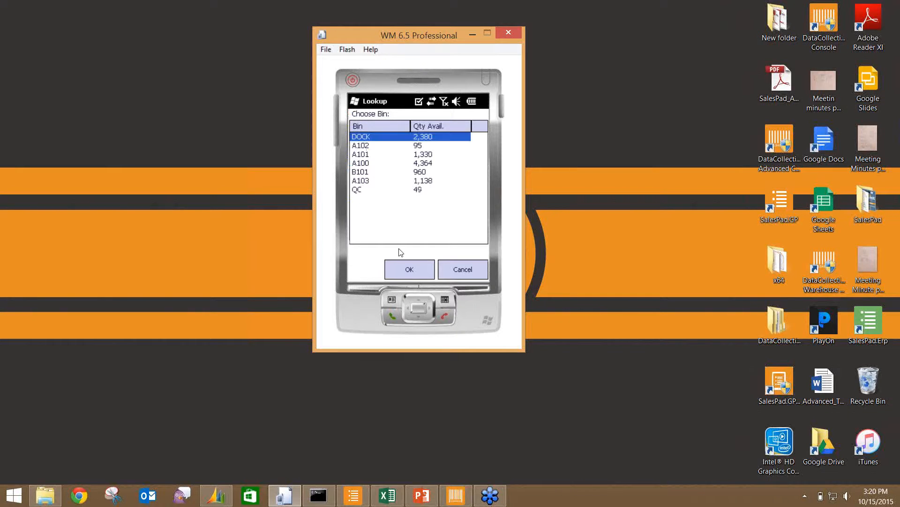
{"action": "left_click", "coordinate": [398, 267]}
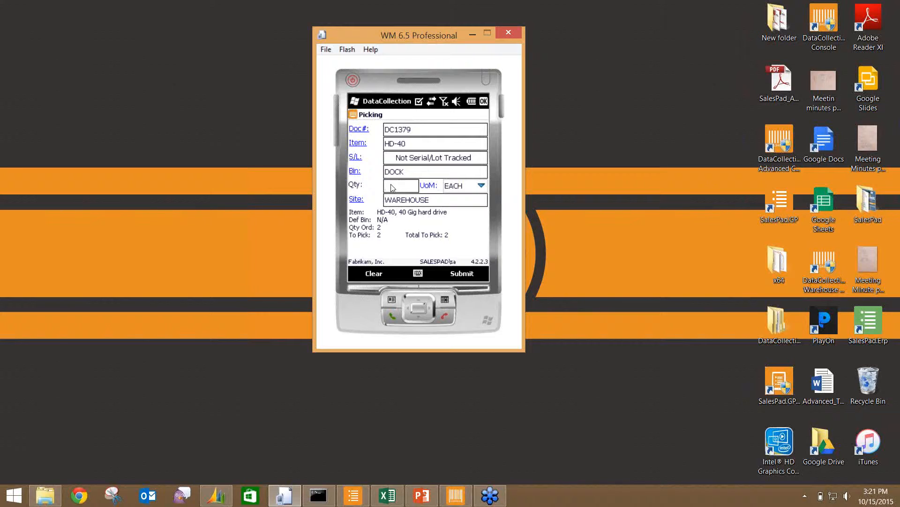
{"action": "type", "text": "2"}
{"action": "key", "text": "Tab"}
{"action": "left_click", "coordinate": [453, 273]}
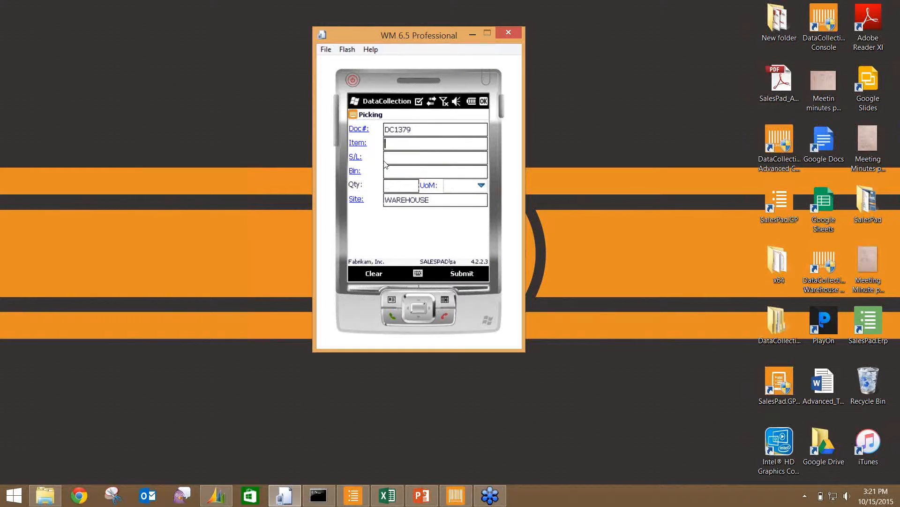
- Select HD-50 with bin DOCK and submit quantity 4, which is rejected as an over-pick
{"action": "left_click", "coordinate": [359, 145]}
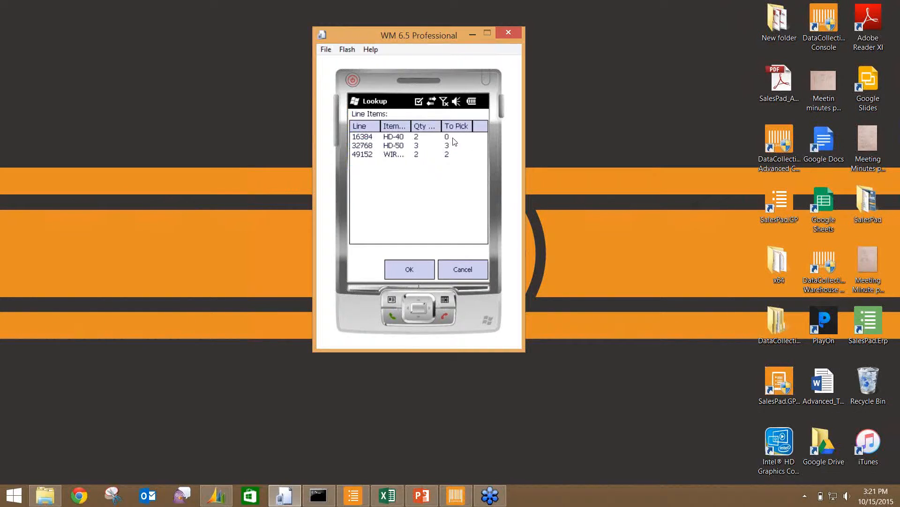
{"action": "left_click", "coordinate": [421, 148]}
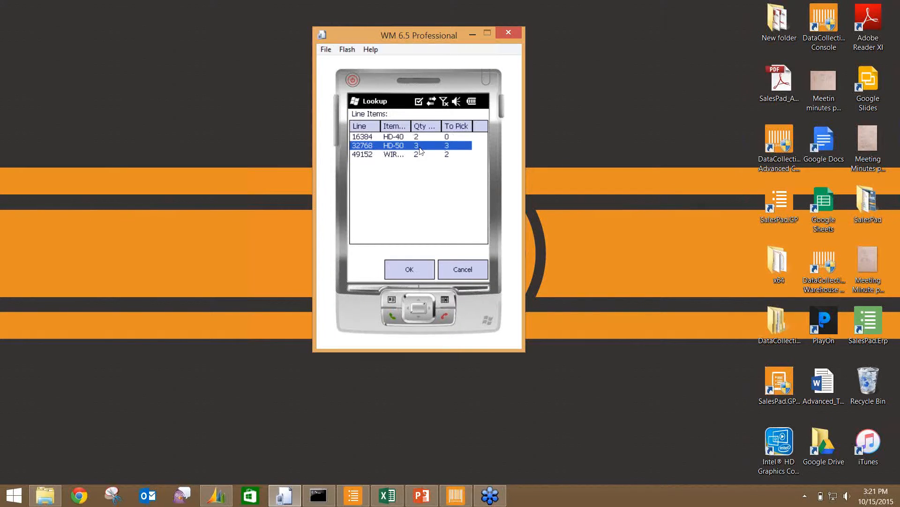
{"action": "left_click", "coordinate": [425, 268]}
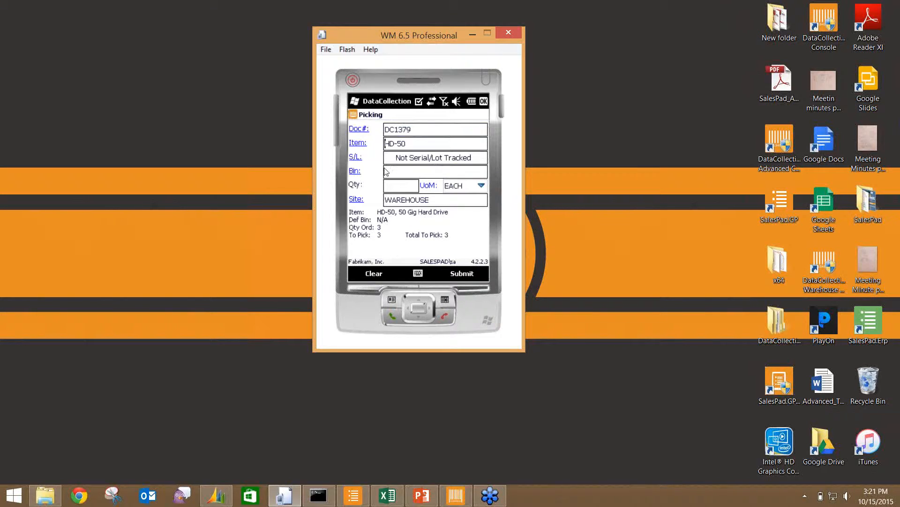
{"action": "left_click", "coordinate": [391, 174]}
{"action": "type", "text": "DOCK"}
{"action": "left_click", "coordinate": [394, 190]}
{"action": "type", "text": "4"}
{"action": "key", "text": "Tab"}
{"action": "left_click", "coordinate": [458, 273]}
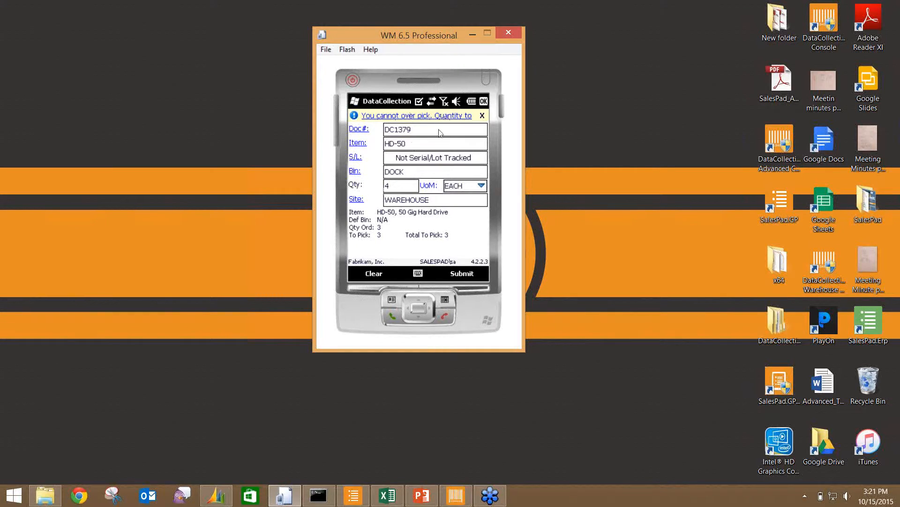
- Correct the HD-50 pick to 2 and submit, then pick the last 1 from DOCK
{"action": "left_click", "coordinate": [397, 186]}
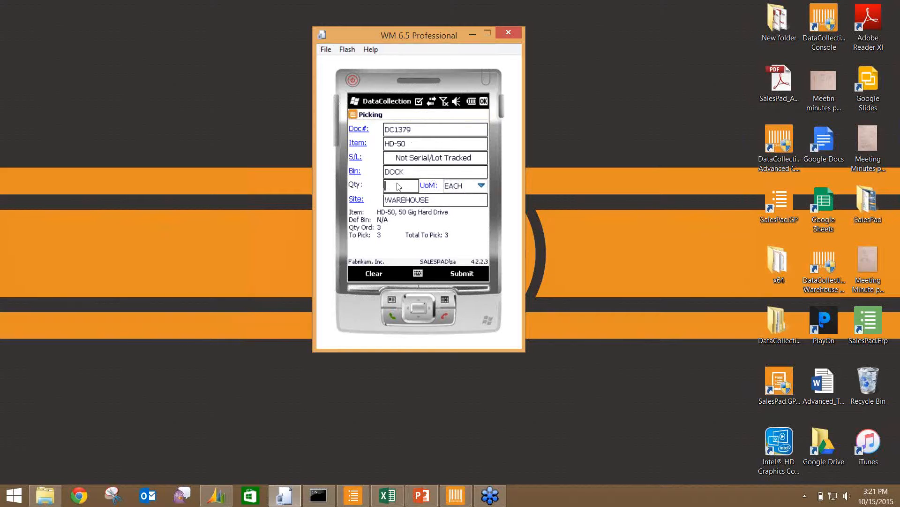
{"action": "type", "text": "2"}
{"action": "left_click", "coordinate": [461, 277]}
{"action": "type", "text": "DOCK"}
{"action": "key", "text": "Tab"}
{"action": "type", "text": "1"}
{"action": "key", "text": "Tab"}
{"action": "left_click", "coordinate": [459, 278]}
- Load line 49152, WIRE-MCD-0001 Multi conductor wire, with 2 spools to pick
{"action": "left_click", "coordinate": [363, 145]}
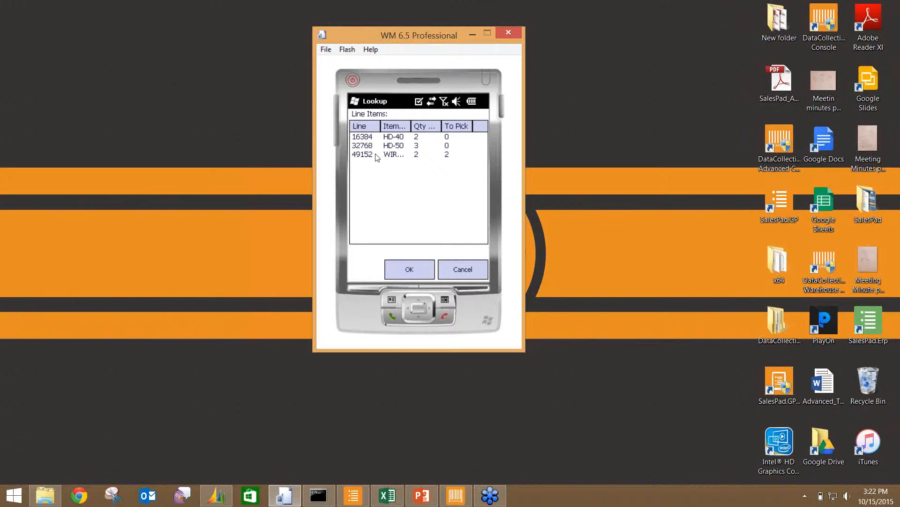
{"action": "left_click", "coordinate": [375, 156]}
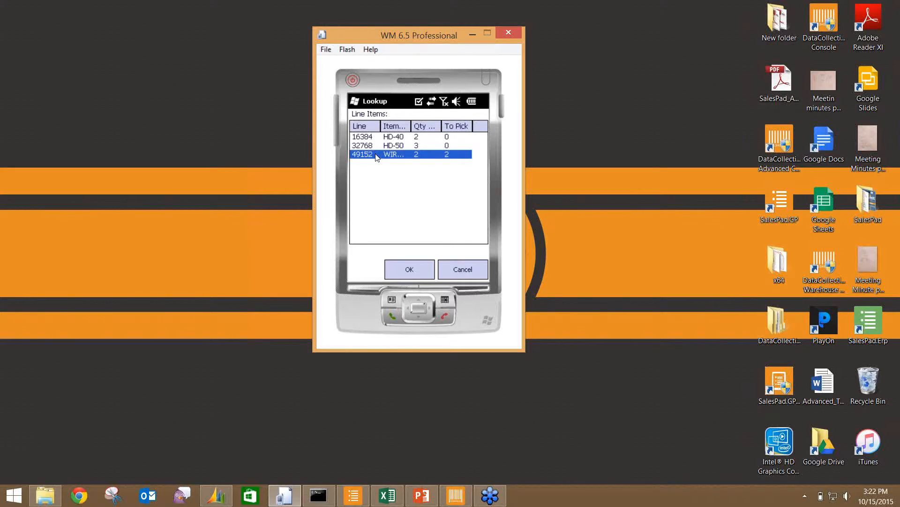
{"action": "left_click", "coordinate": [419, 270]}
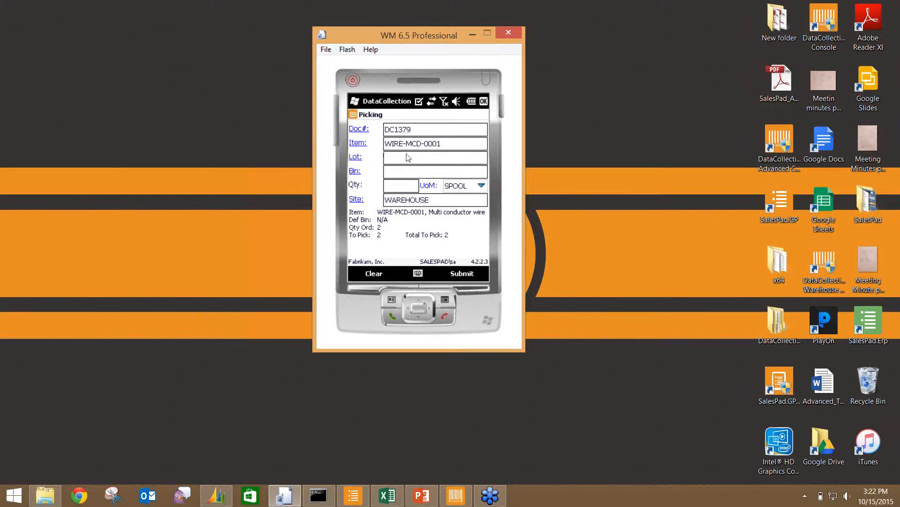
- Choose lot 0002 in DOCK for the wire, submit quantity 2, completing DC1379
{"action": "left_click", "coordinate": [354, 159]}
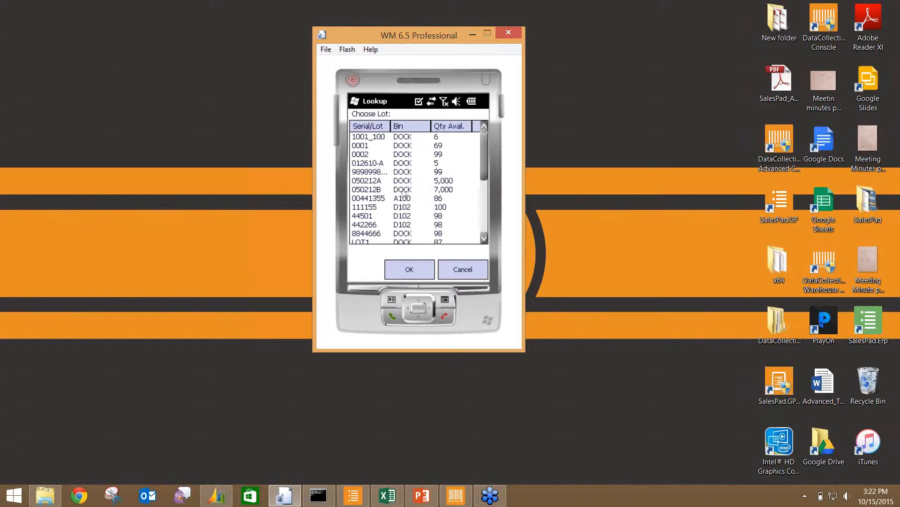
{"action": "left_click", "coordinate": [366, 155]}
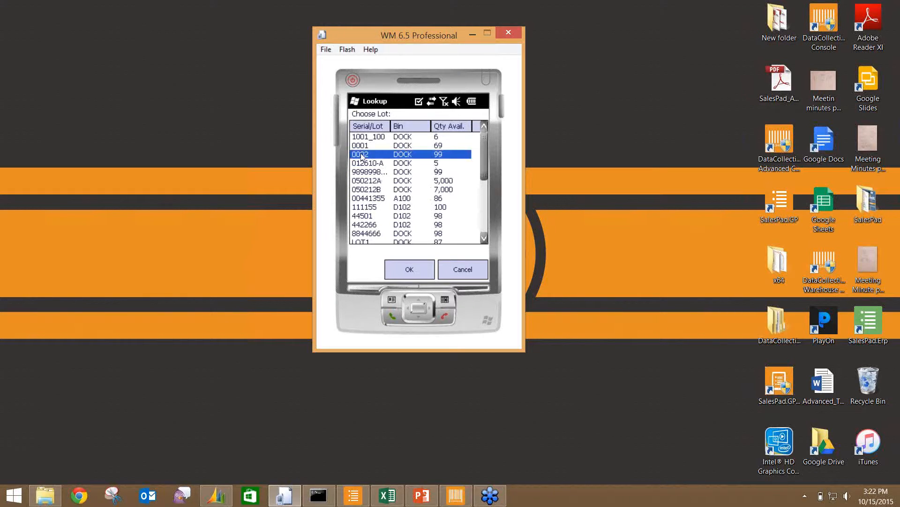
{"action": "left_click", "coordinate": [410, 270]}
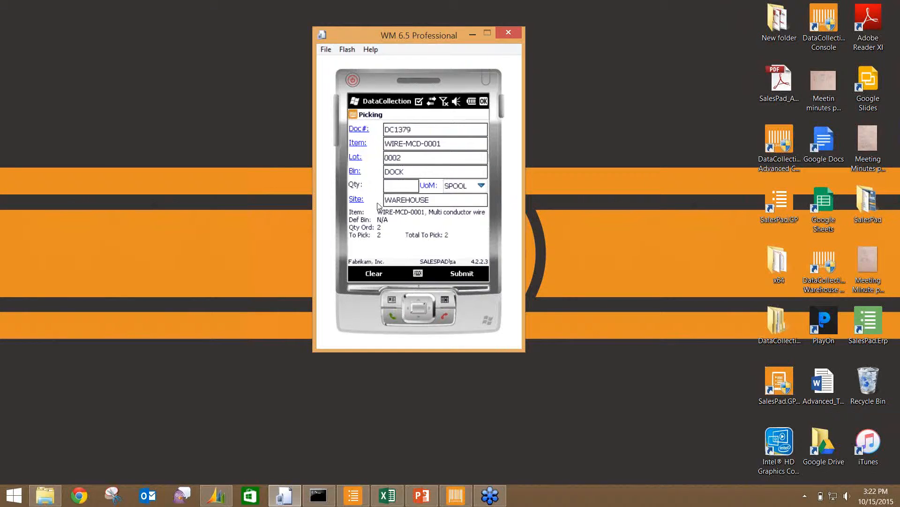
{"action": "left_click", "coordinate": [395, 189]}
{"action": "type", "text": "2"}
{"action": "key", "text": "Tab"}
{"action": "left_click", "coordinate": [461, 274]}
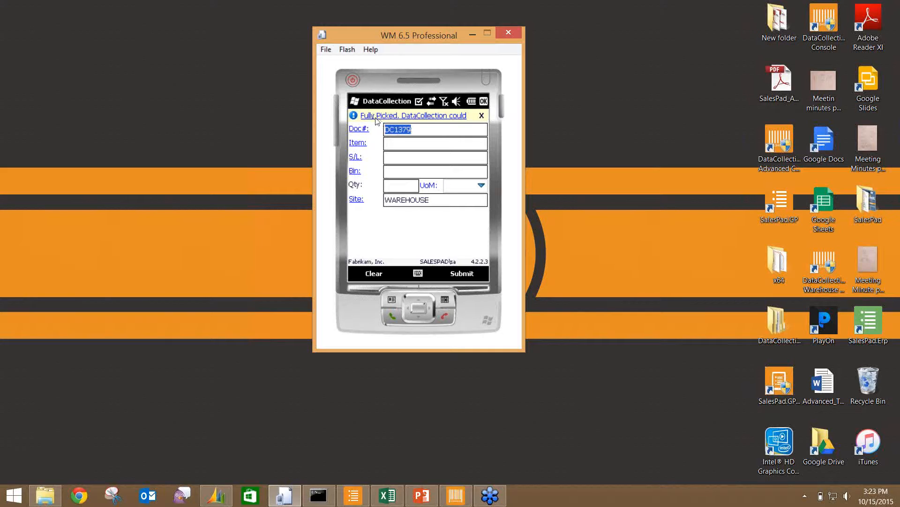
- Dismiss the Fully Picked notice, start Receiving, and show the Advanced Office Systems vendor in SalesPad
{"action": "left_click", "coordinate": [481, 116]}
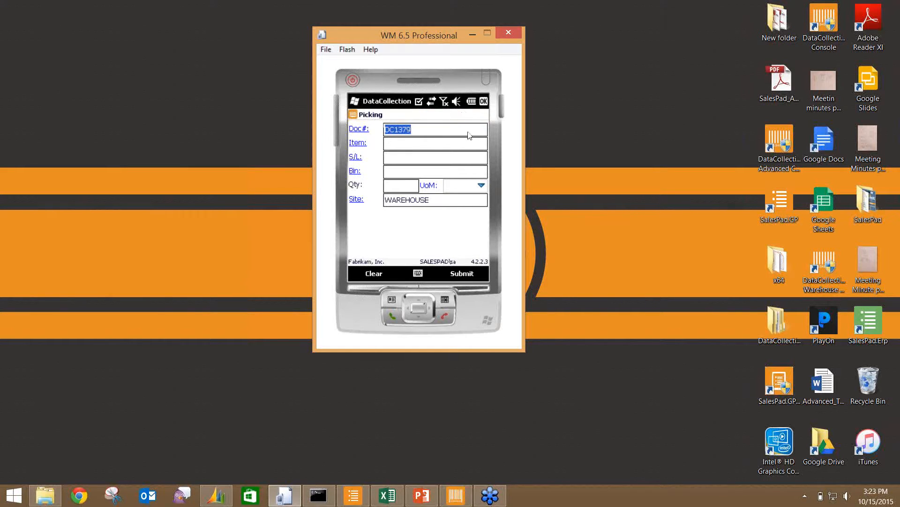
{"action": "left_click", "coordinate": [484, 101]}
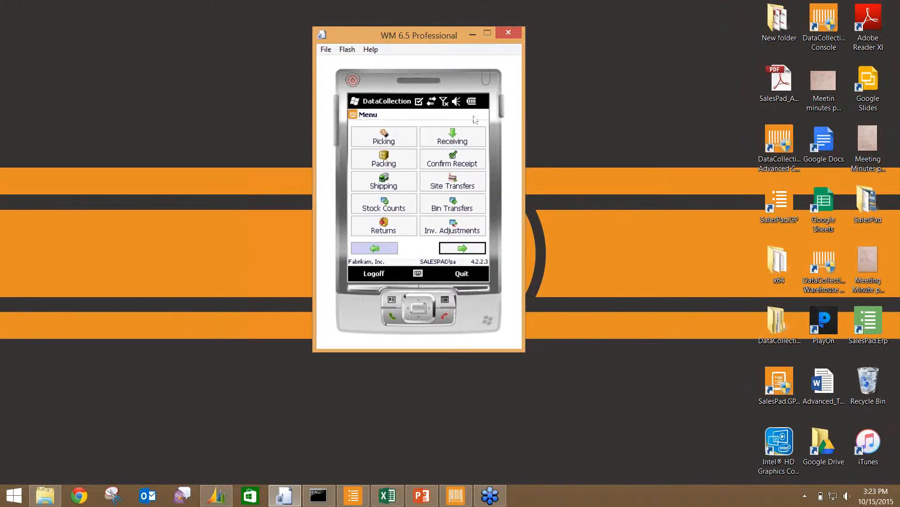
{"action": "left_click", "coordinate": [449, 136]}
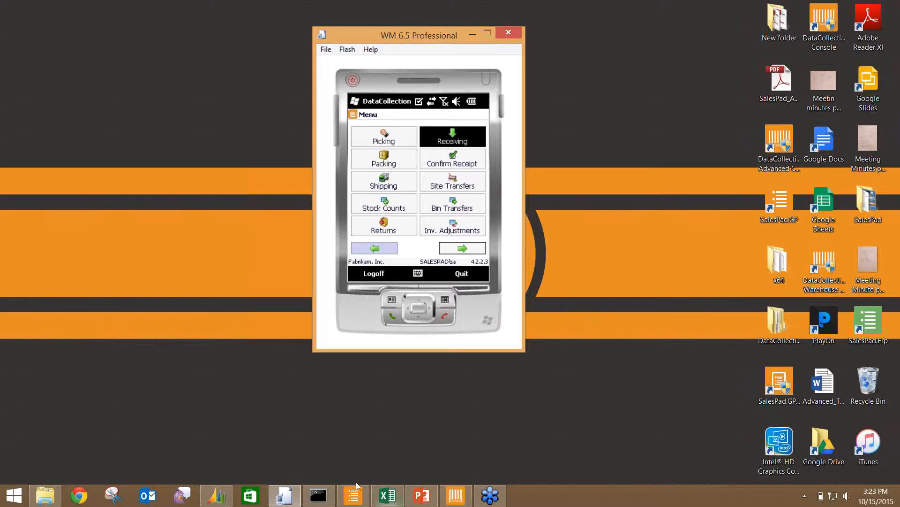
{"action": "left_click", "coordinate": [360, 502]}
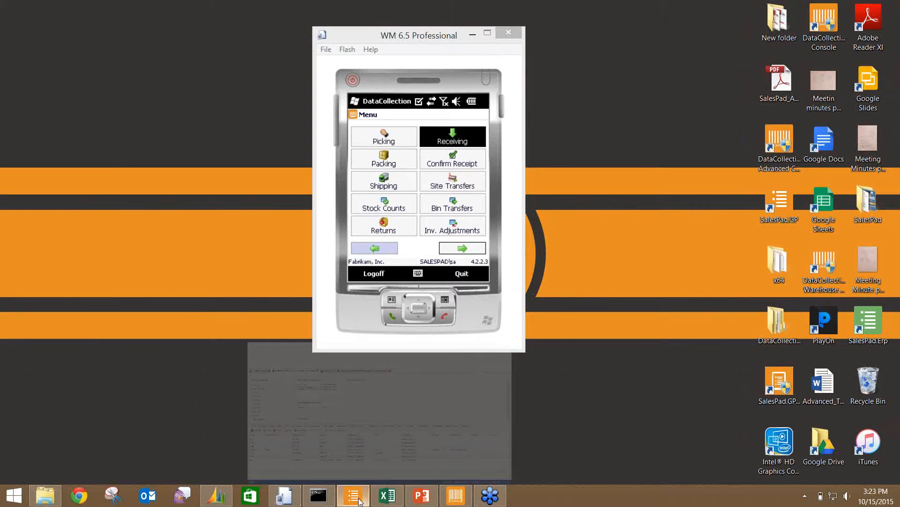
{"action": "left_click", "coordinate": [408, 97]}
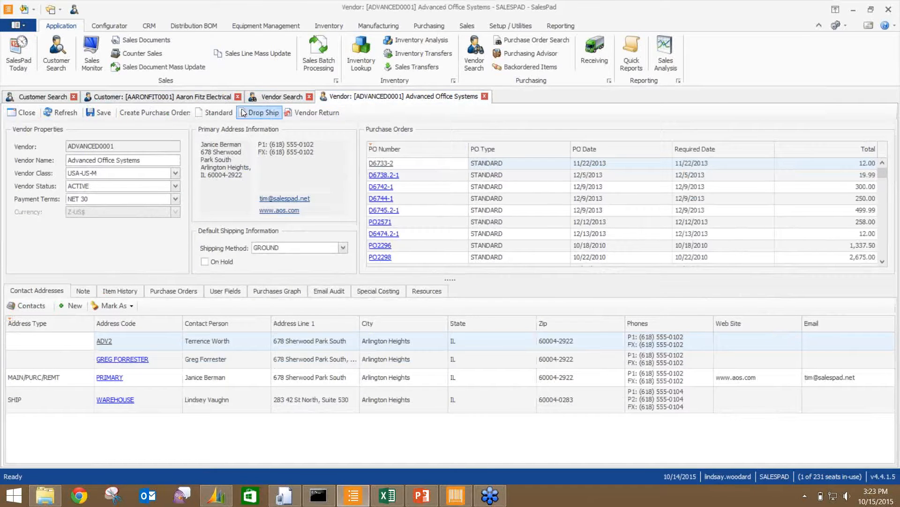
- Start a Standard purchase order for the vendor with a first line of HD-40, quantity 10
{"action": "left_click", "coordinate": [218, 113]}
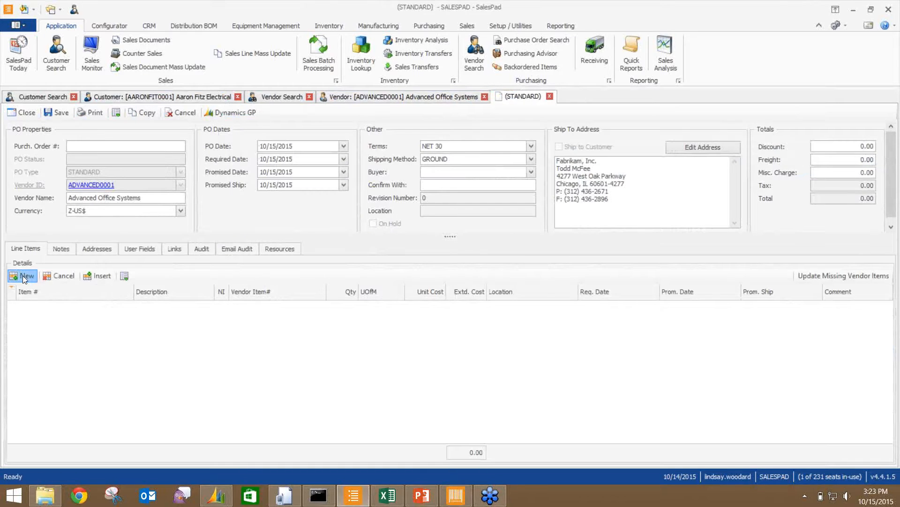
{"action": "left_click", "coordinate": [23, 276]}
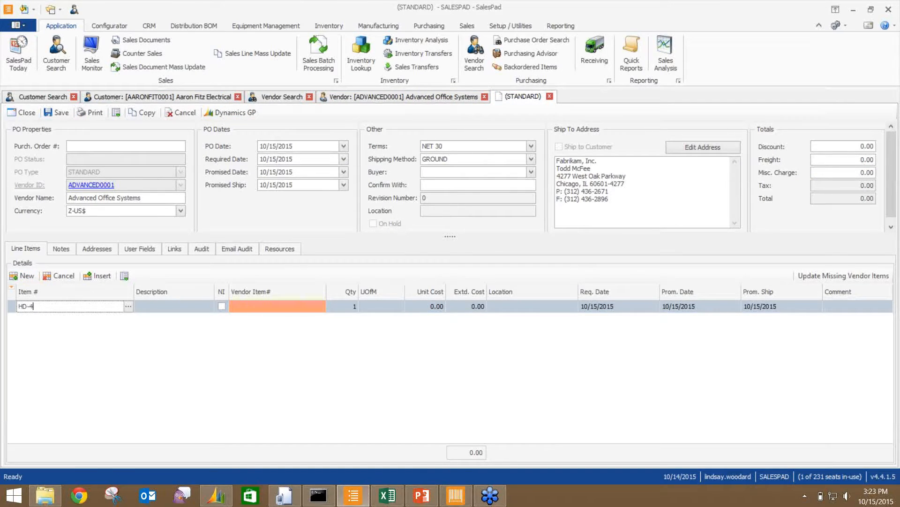
{"action": "type", "text": "HD-40"}
{"action": "key", "text": "Tab"}
{"action": "key", "text": "Tab"}
{"action": "key", "text": "Tab"}
{"action": "key", "text": "Tab"}
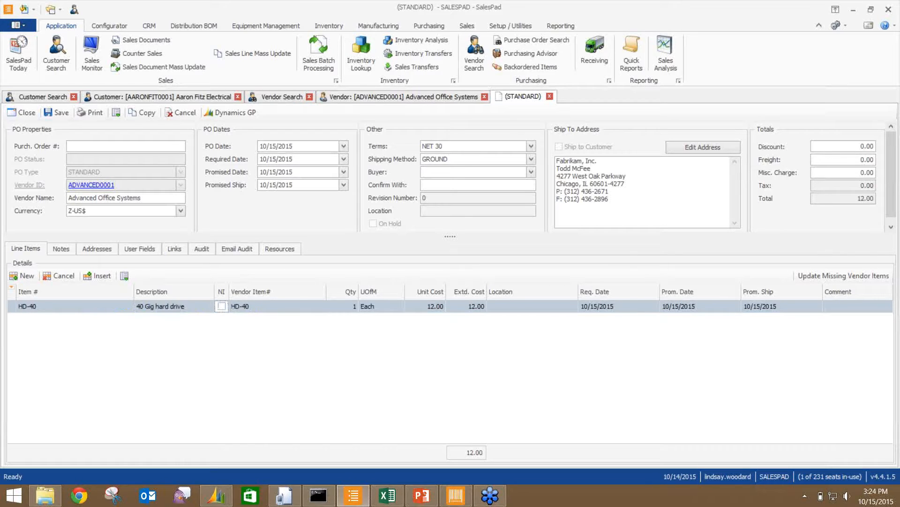
{"action": "type", "text": "10"}
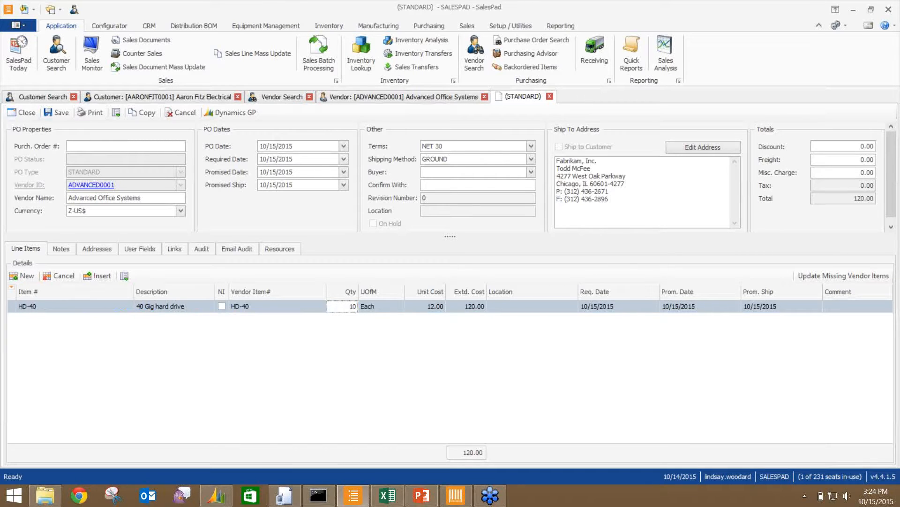
{"action": "key", "text": "Tab"}
- Add lines HD-50 quantity 20 and WIRE-MCD-0001 quantity 5, found via a WIRE lookup
{"action": "key", "text": "Return"}
{"action": "type", "text": "HD"}
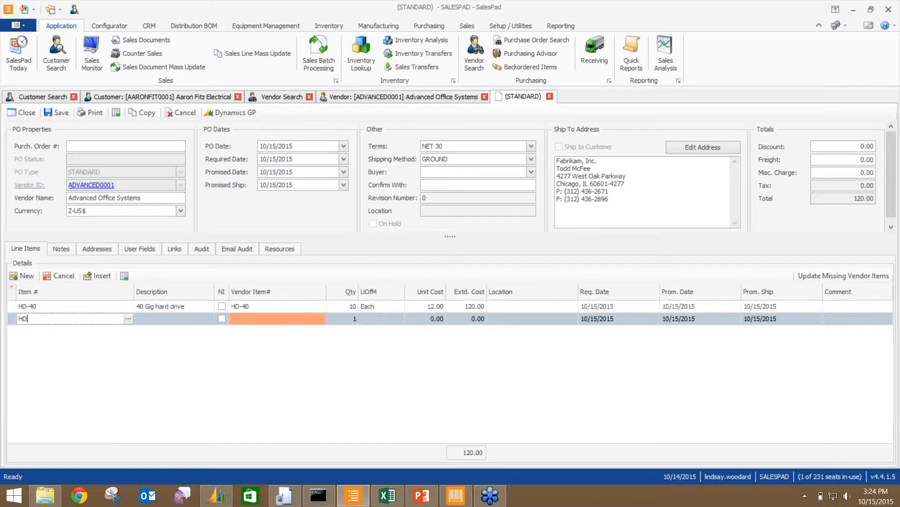
{"action": "type", "text": "-50"}
{"action": "key", "text": "Tab"}
{"action": "key", "text": "Tab"}
{"action": "key", "text": "Tab"}
{"action": "key", "text": "Tab"}
{"action": "type", "text": "20"}
{"action": "key", "text": "Return"}
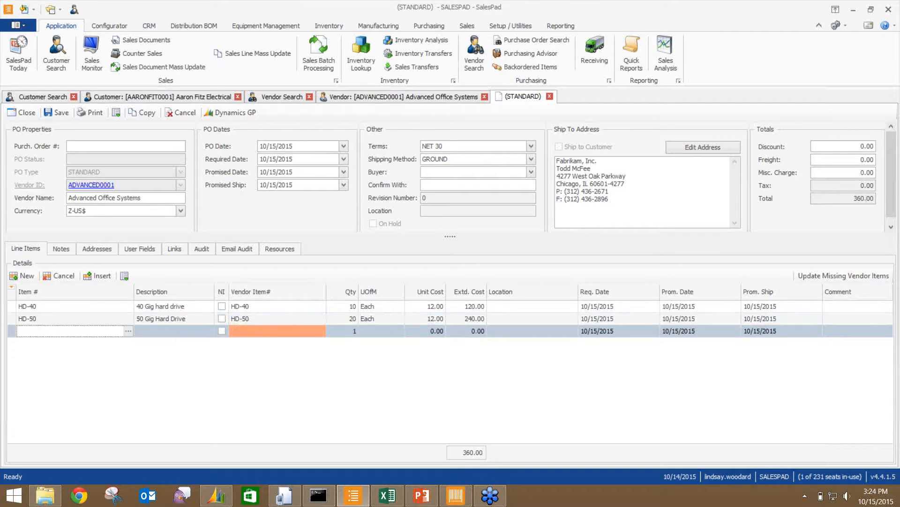
{"action": "type", "text": "WIRE"}
{"action": "key", "text": "Return"}
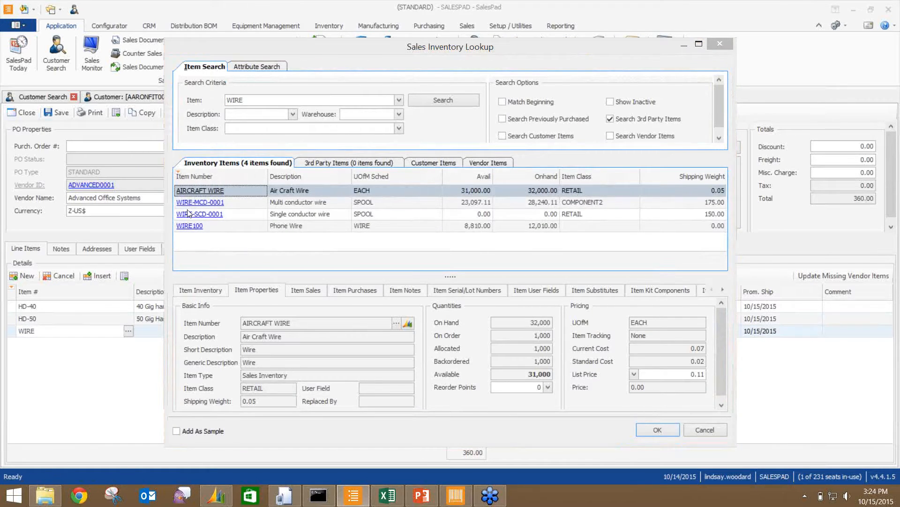
{"action": "double_click", "coordinate": [192, 202]}
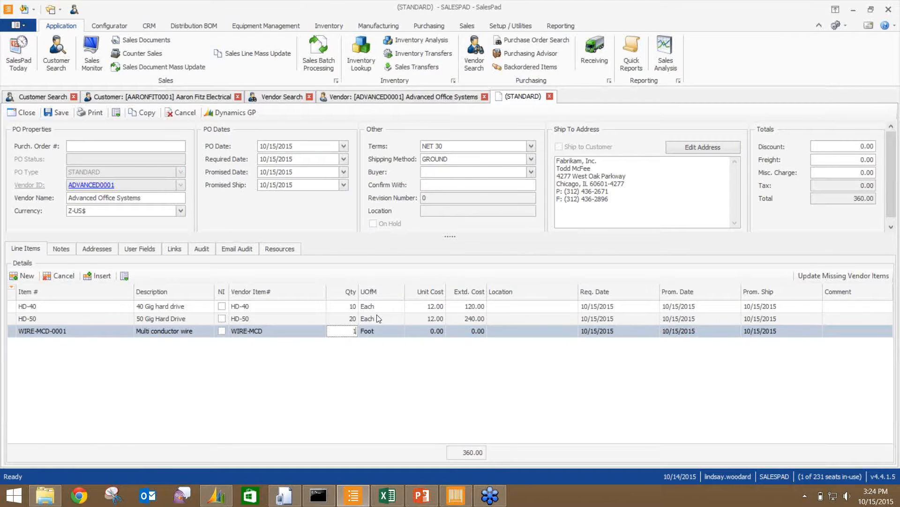
{"action": "key", "text": "Tab"}
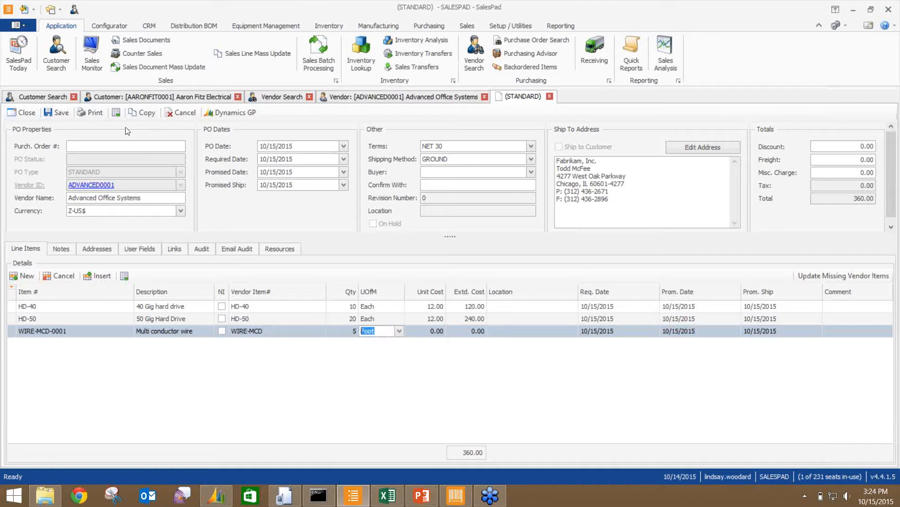
- Set the HD-40, HD-50 and wire lines' Location to WAREHOUSE after the missing-location warning
{"action": "left_click", "coordinate": [51, 114]}
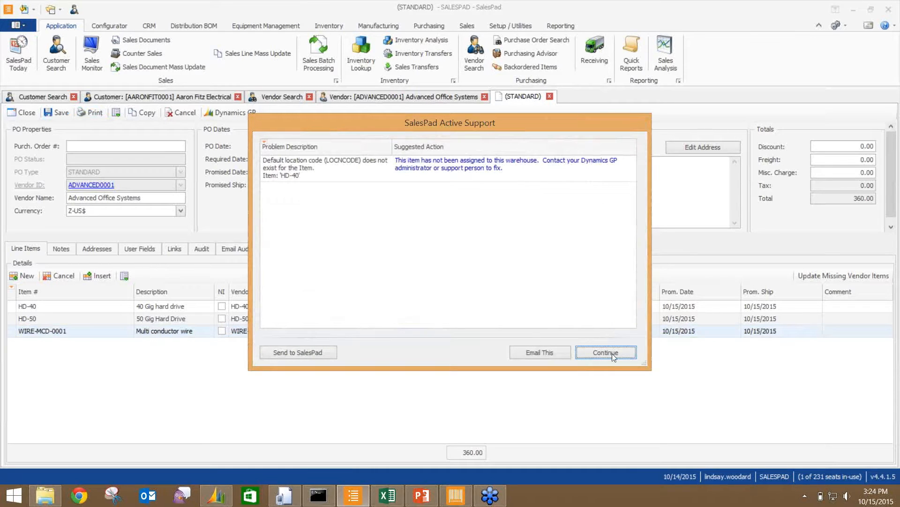
{"action": "left_click", "coordinate": [612, 353]}
{"action": "left_click", "coordinate": [549, 307]}
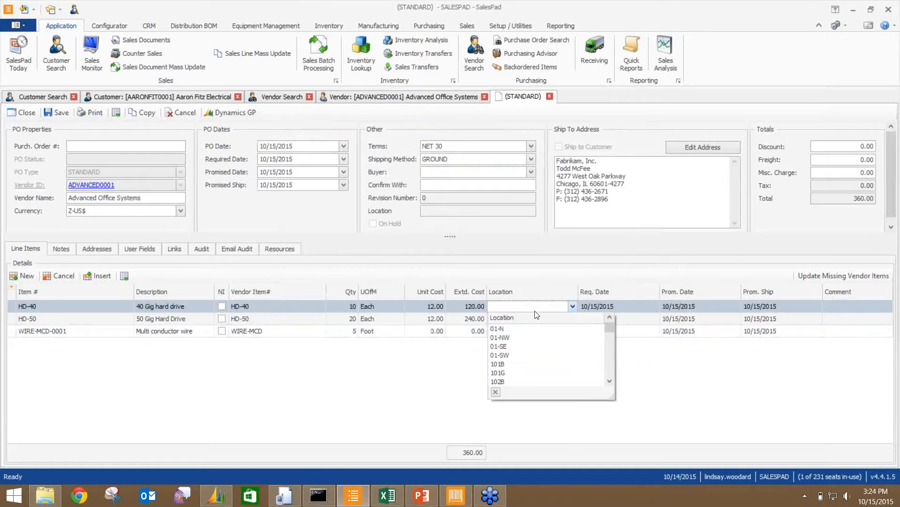
{"action": "type", "text": "WAREHOUSE"}
{"action": "left_click", "coordinate": [500, 329]}
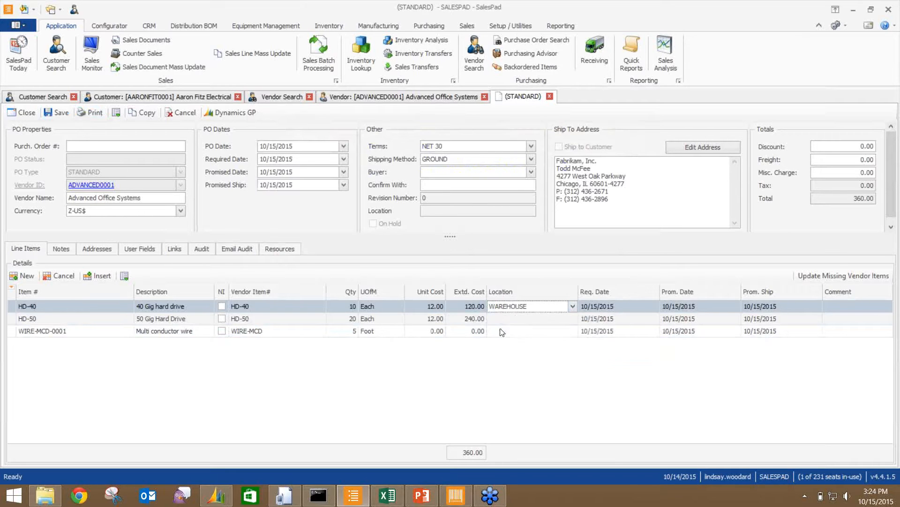
{"action": "left_click", "coordinate": [500, 319]}
{"action": "left_click", "coordinate": [500, 341]}
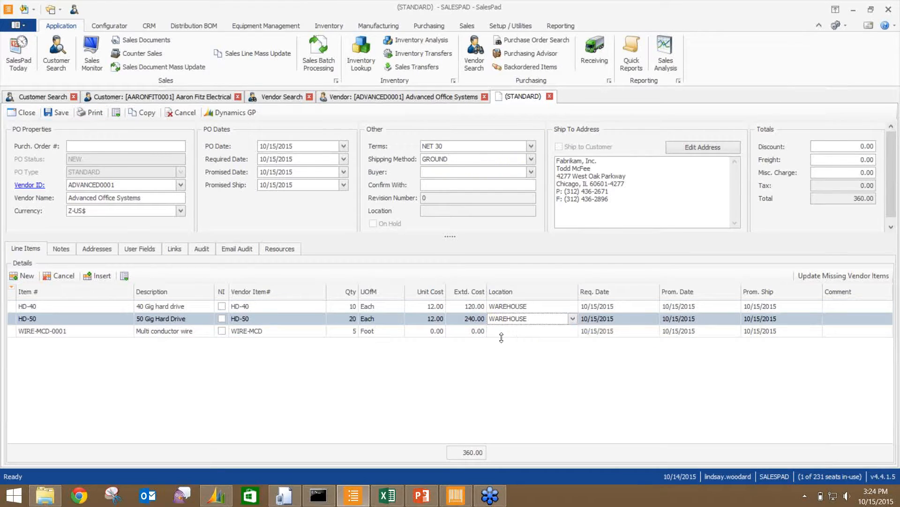
{"action": "left_click", "coordinate": [504, 333]}
{"action": "type", "text": "WAREHOUSE"}
{"action": "left_click", "coordinate": [507, 355]}
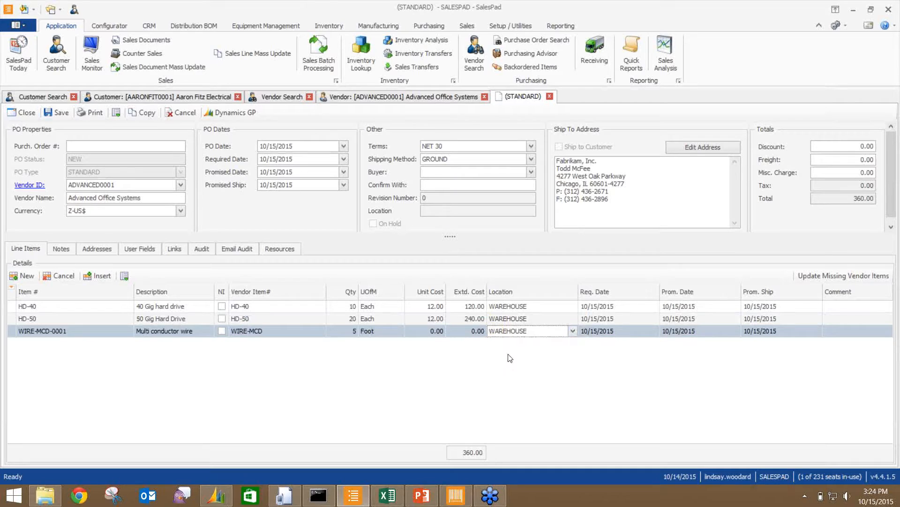
- Save the order as PO2585, acknowledge the confirmation, and minimize SalesPad
{"action": "left_click", "coordinate": [60, 113]}
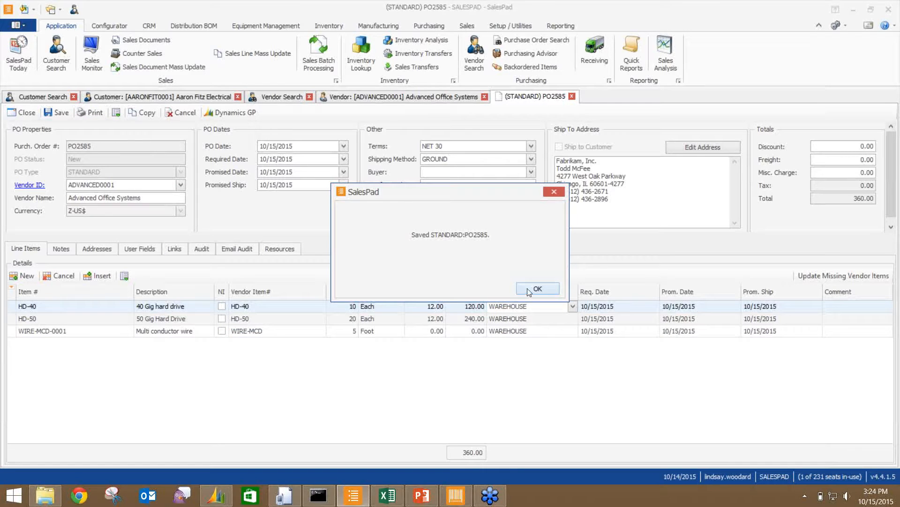
{"action": "left_click", "coordinate": [529, 289]}
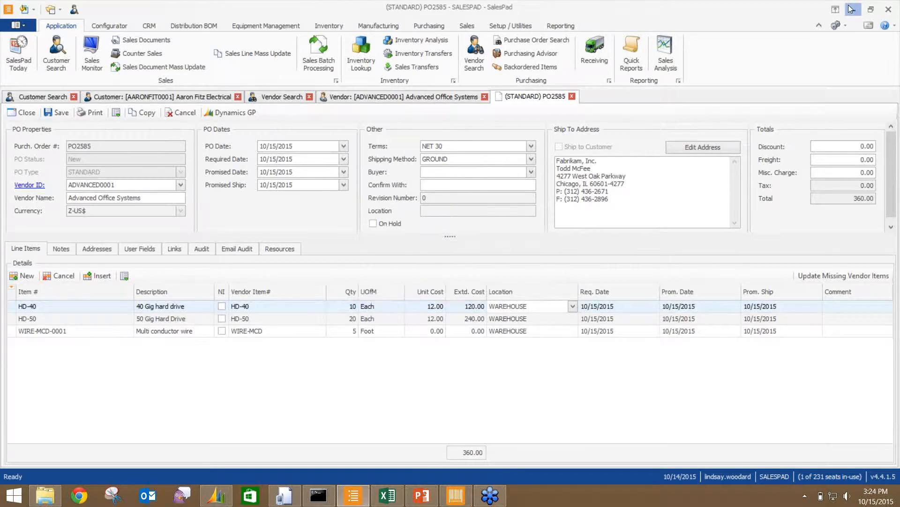
{"action": "left_click", "coordinate": [851, 9]}
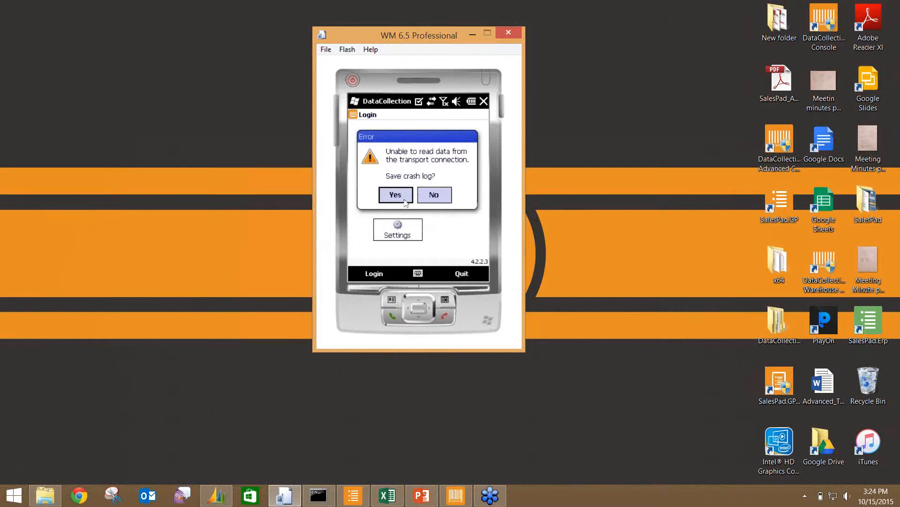
- Dismiss the crash-log error and enter the login password
{"action": "left_click", "coordinate": [428, 196]}
{"action": "left_click", "coordinate": [391, 202]}
{"action": "type", "text": "sa"}
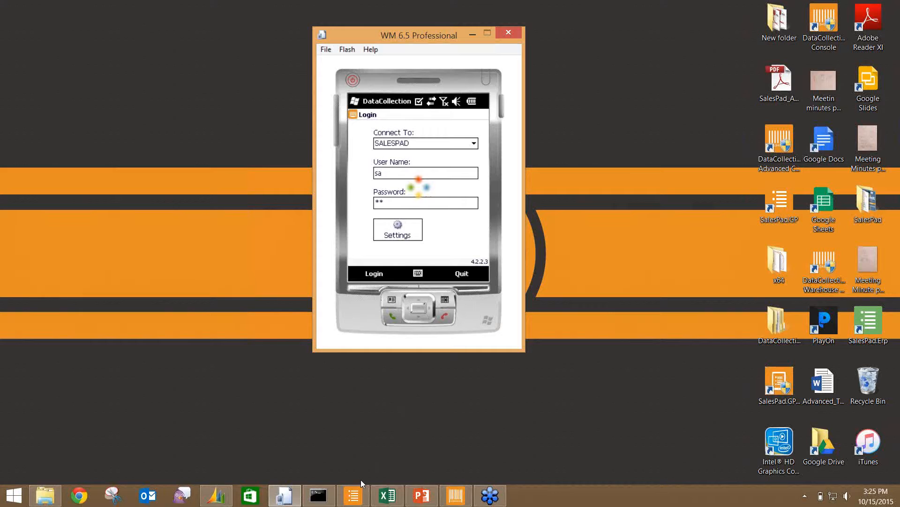
- Close the WM 6.5 Device Emulator without saving its state
{"action": "mouse_move", "coordinate": [364, 494]}
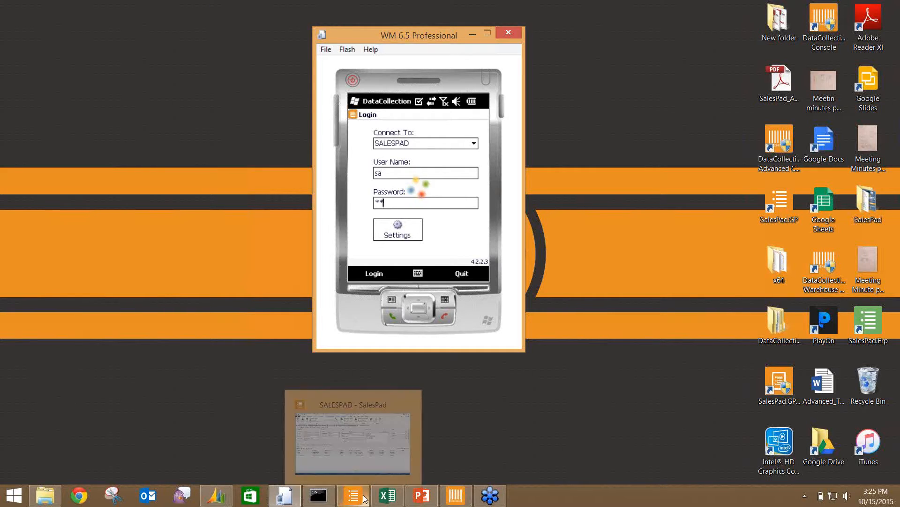
{"action": "left_click", "coordinate": [513, 31]}
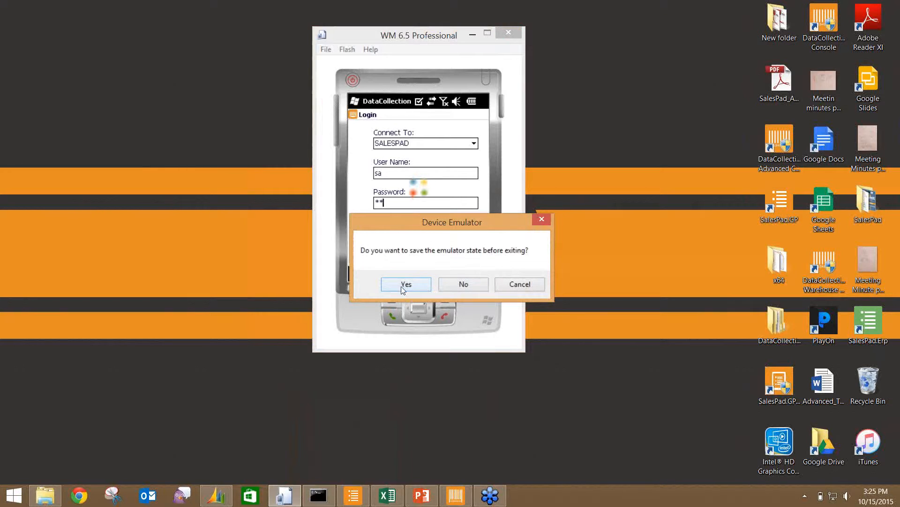
{"action": "left_click", "coordinate": [450, 287]}
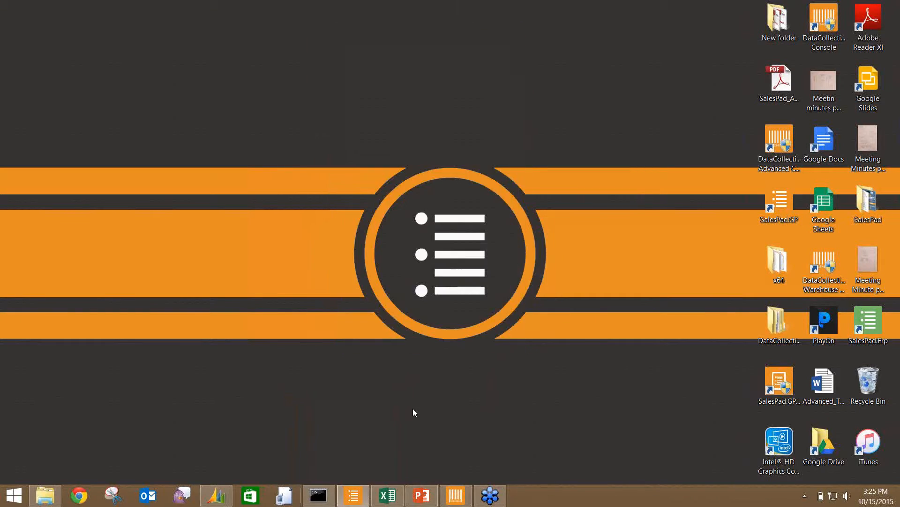
- Relaunch the emulator, allowing NE2000 network emulation and folder sharing, and centre its window
{"action": "left_click", "coordinate": [283, 496]}
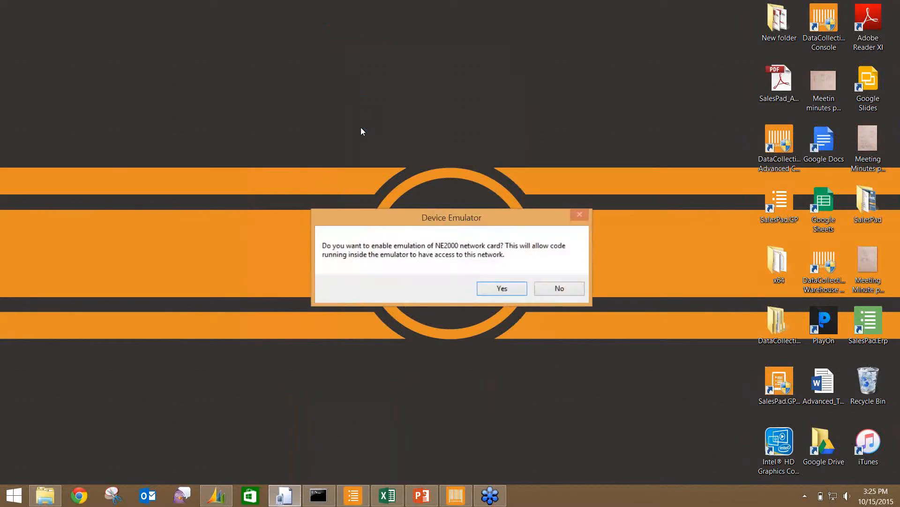
{"action": "left_click", "coordinate": [503, 291]}
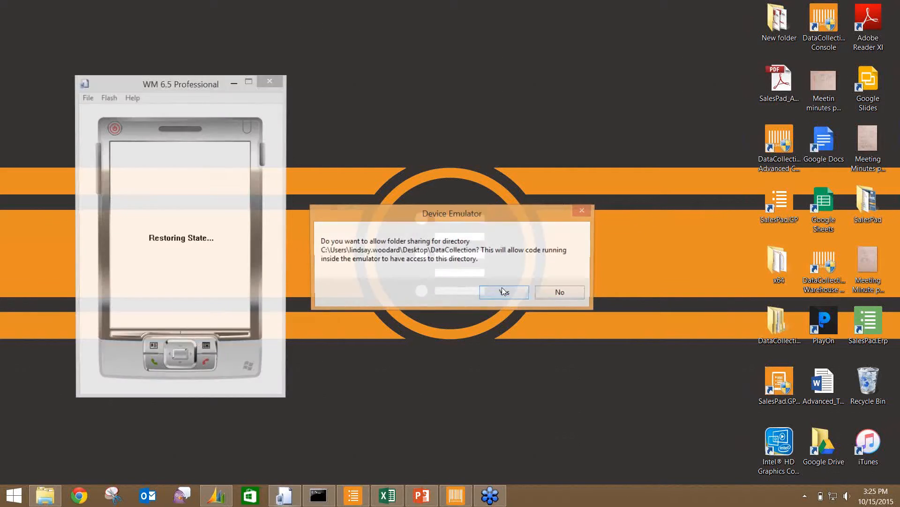
{"action": "left_click", "coordinate": [508, 290]}
{"action": "left_click_drag", "start_coordinate": [122, 83], "coordinate": [392, 38]}
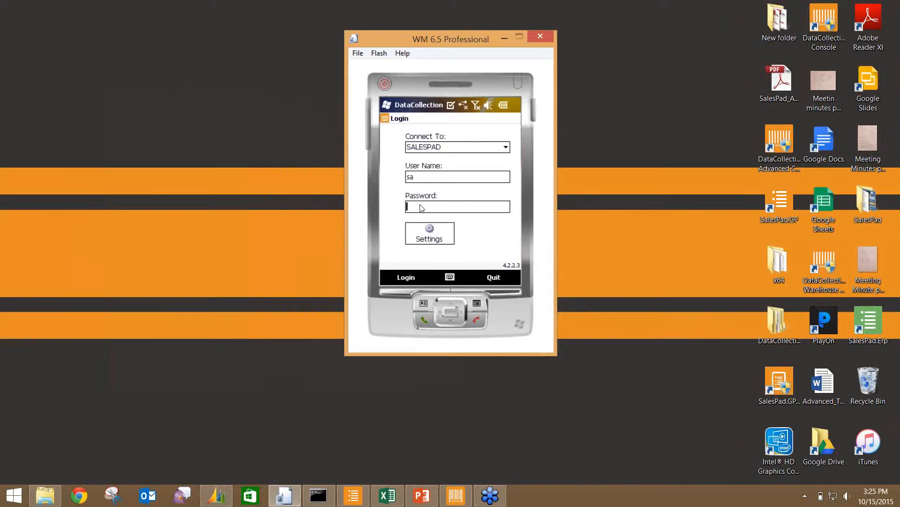
- Enter the password and attempt the SALESPAD login, then close the emulator unsaved
{"action": "type", "text": "*"}
{"action": "left_click", "coordinate": [408, 279]}
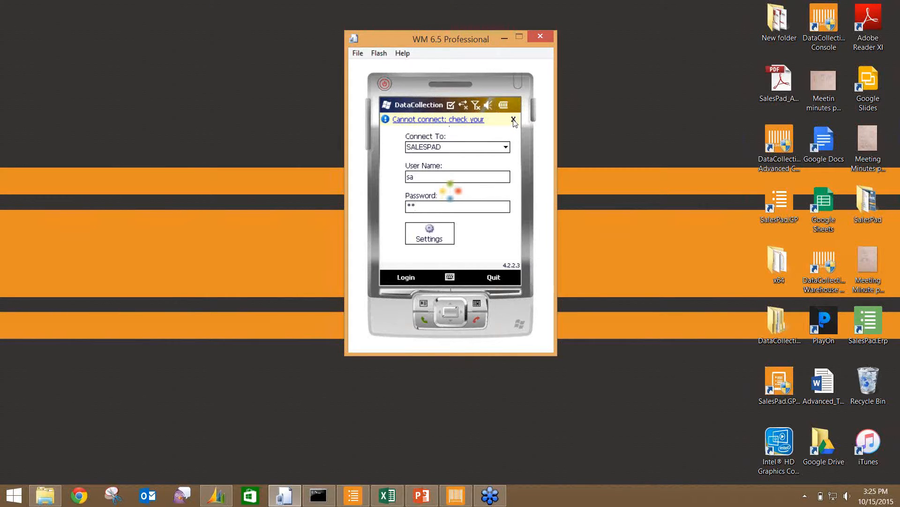
{"action": "left_click", "coordinate": [540, 37]}
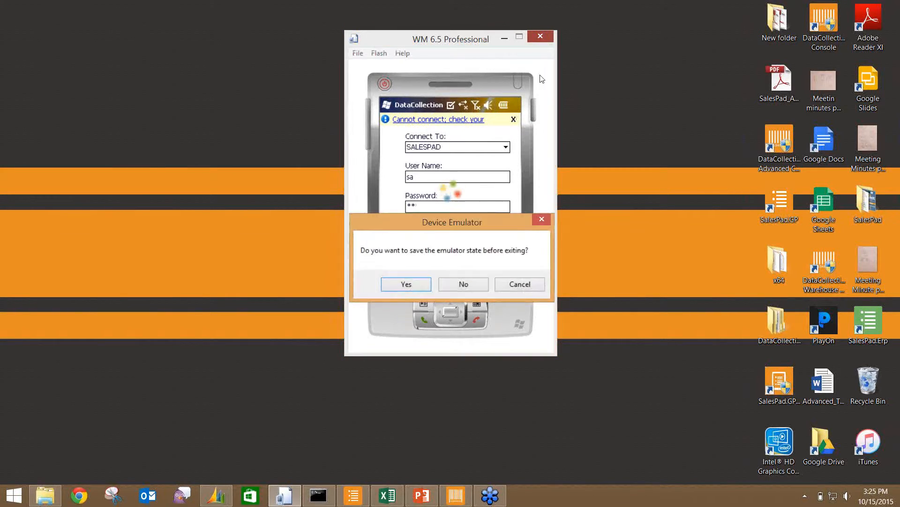
{"action": "left_click", "coordinate": [461, 284]}
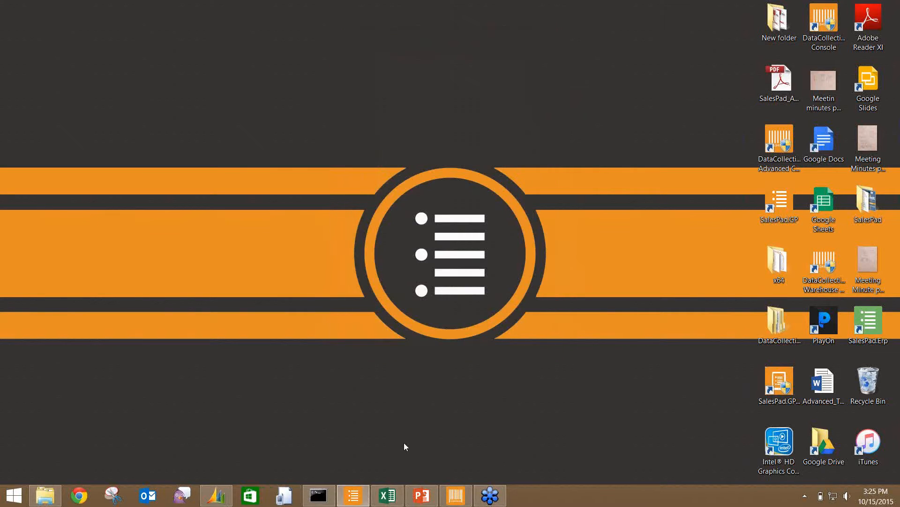
- Relaunch the Device Emulator, allowing network card emulation and DataCollection folder sharing
{"action": "left_click", "coordinate": [284, 497]}
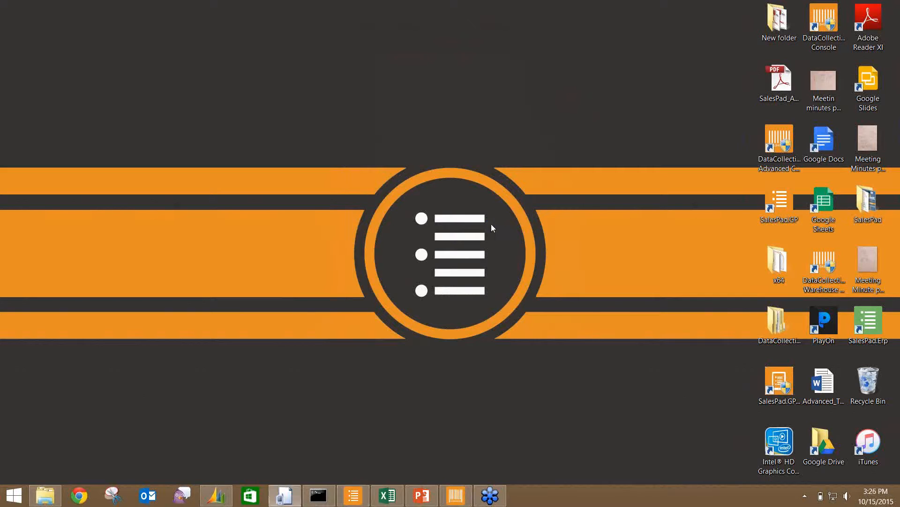
{"action": "left_click", "coordinate": [490, 287]}
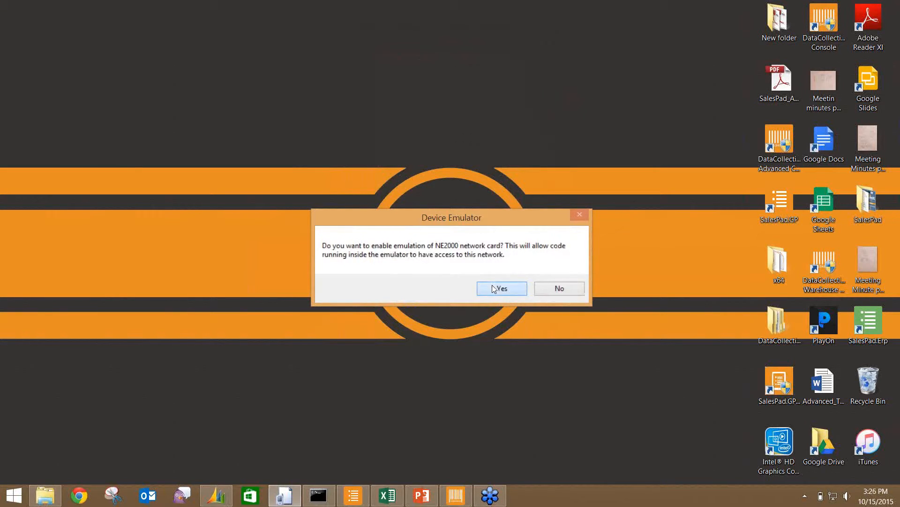
{"action": "left_click", "coordinate": [505, 293]}
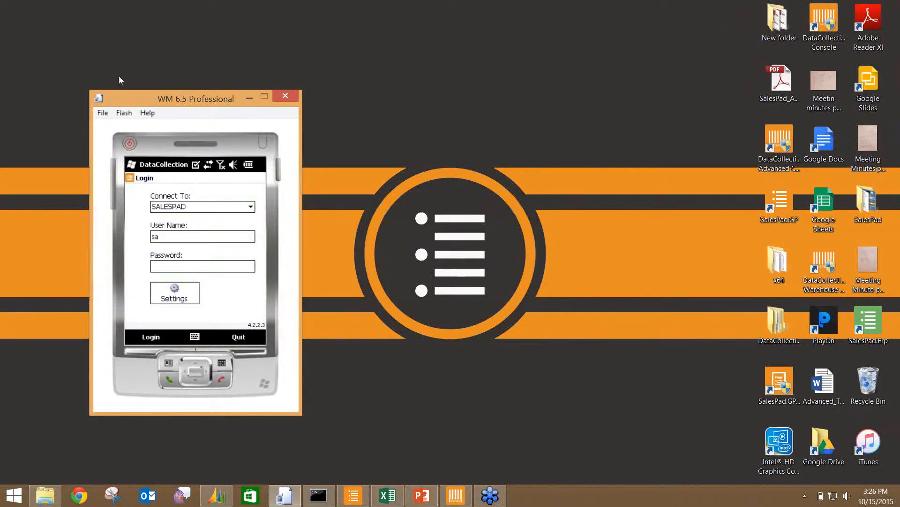
{"action": "left_click_drag", "start_coordinate": [130, 100], "coordinate": [415, 43]}
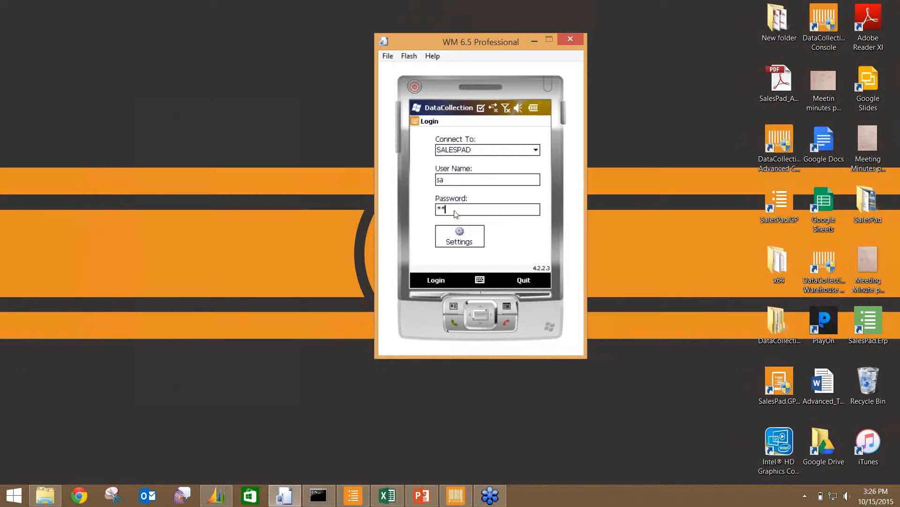
- Try the device sign-in, which fails to connect, then close the emulator without saving state
{"action": "left_click", "coordinate": [436, 281]}
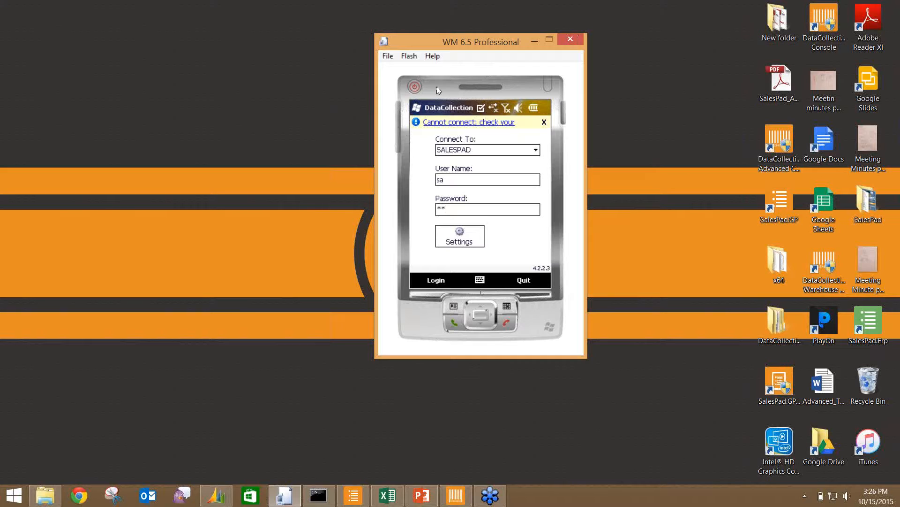
{"action": "left_click", "coordinate": [571, 39]}
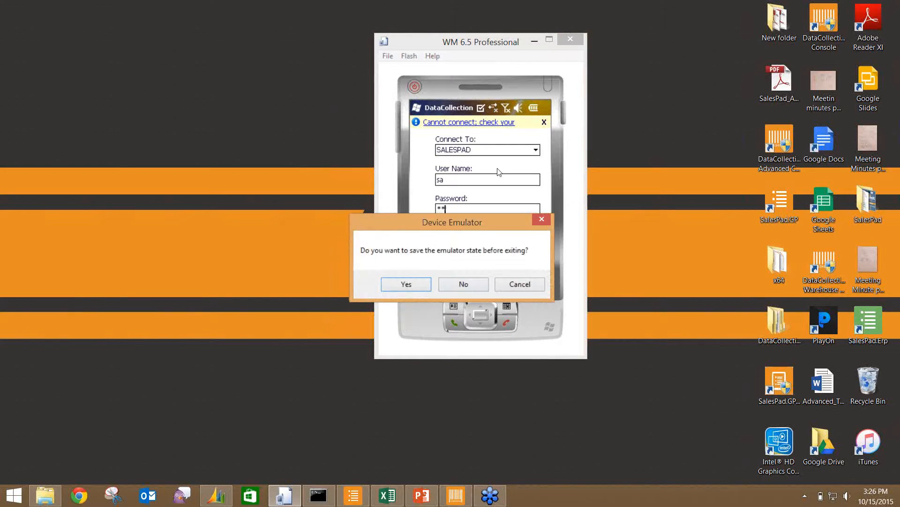
{"action": "left_click", "coordinate": [471, 288]}
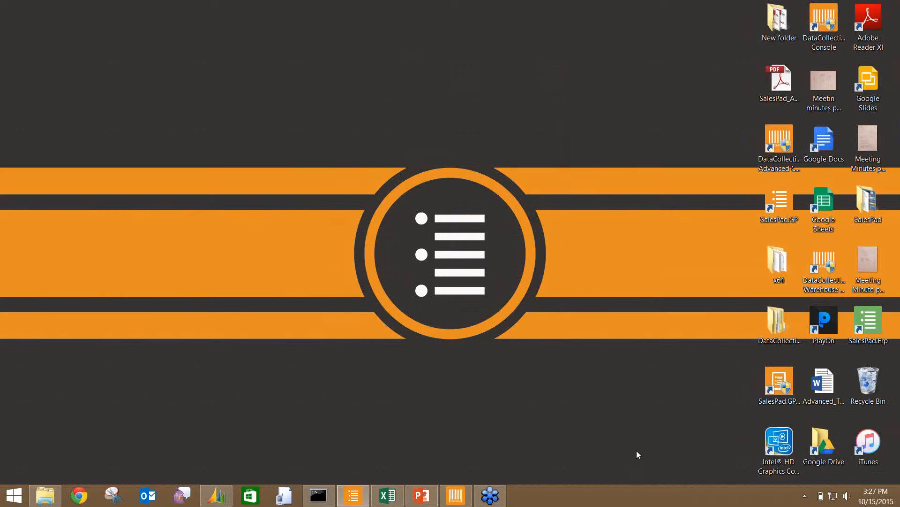
- Stop the server from the console's DataCollection Server tab, logging a 03:27 PM Stopped entry
{"action": "left_click", "coordinate": [445, 497]}
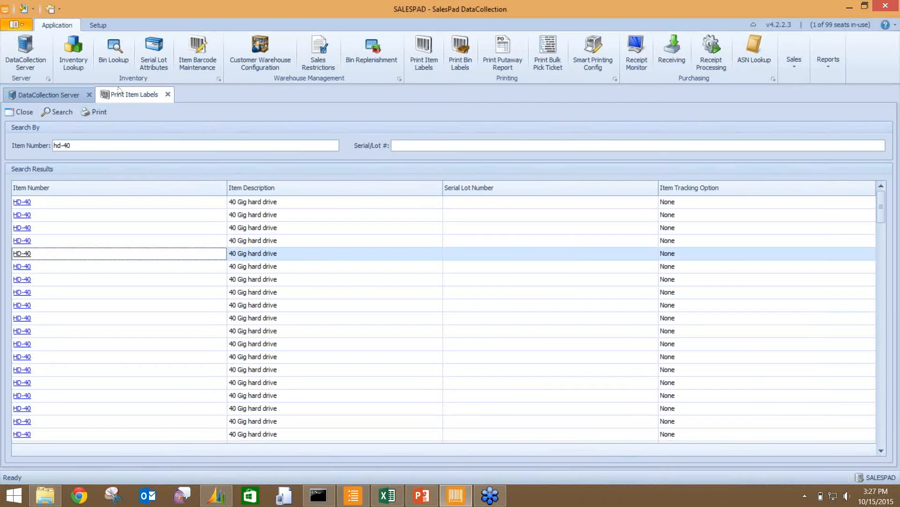
{"action": "left_click", "coordinate": [59, 95]}
{"action": "left_click", "coordinate": [91, 112]}
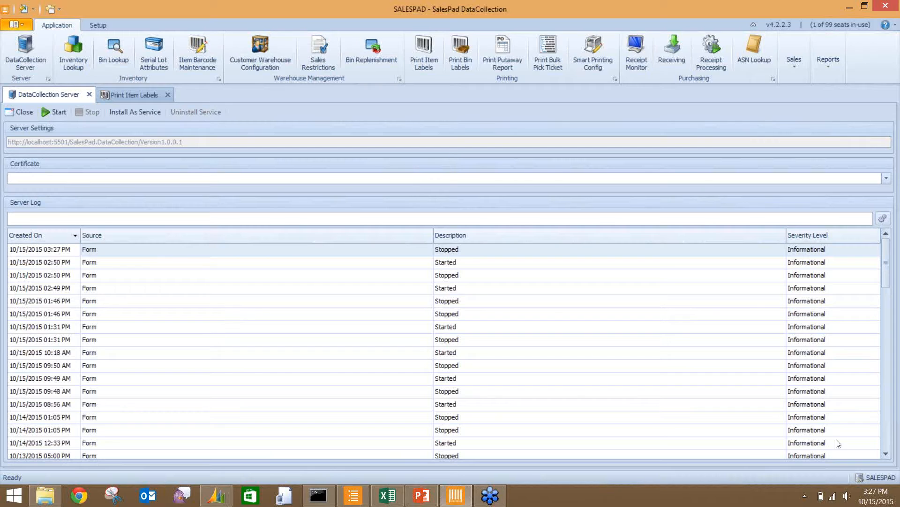
- Run ipconfig in Command Prompt after the 'iponfig' typo, showing IPv4 10.23.0.138
{"action": "left_click", "coordinate": [318, 496]}
{"action": "type", "text": "iponfig"}
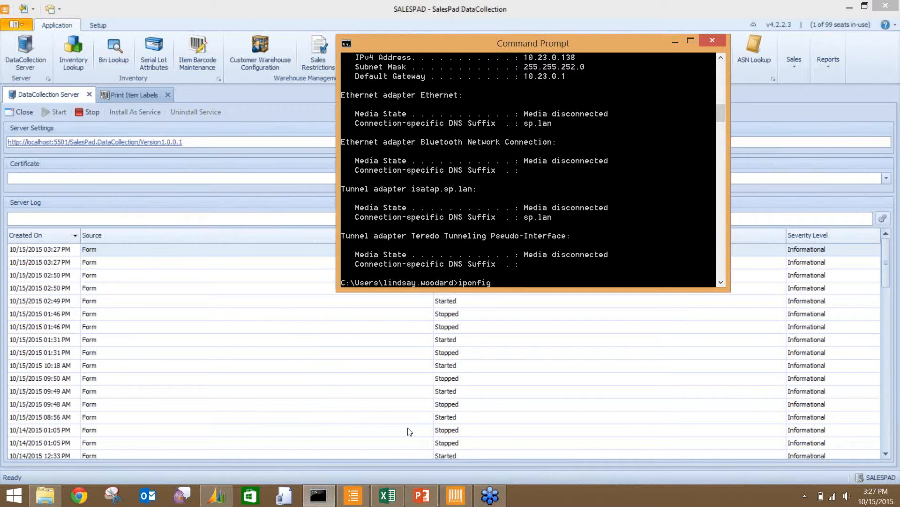
{"action": "key", "text": "Return"}
{"action": "type", "text": "ipconfig"}
{"action": "key", "text": "Return"}
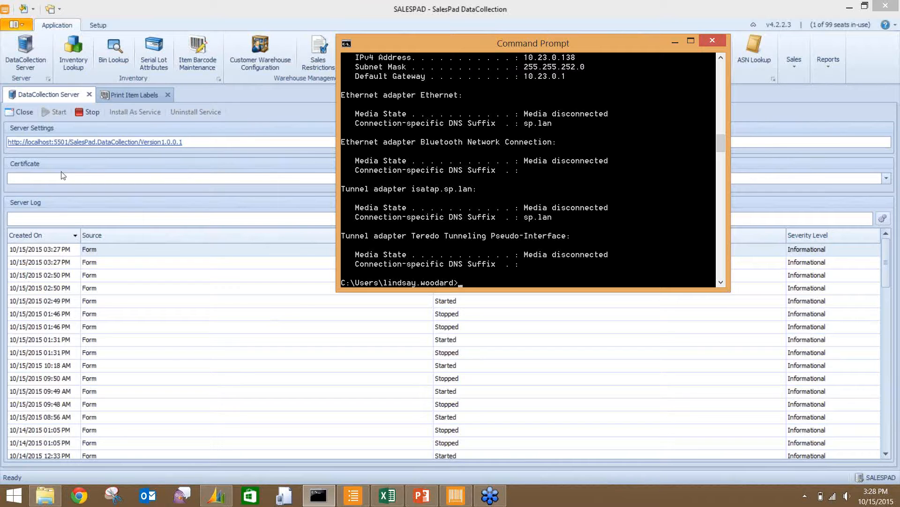
- Start and then stop the DataCollection Server again, then close the SalesPad console
{"action": "left_click", "coordinate": [86, 112]}
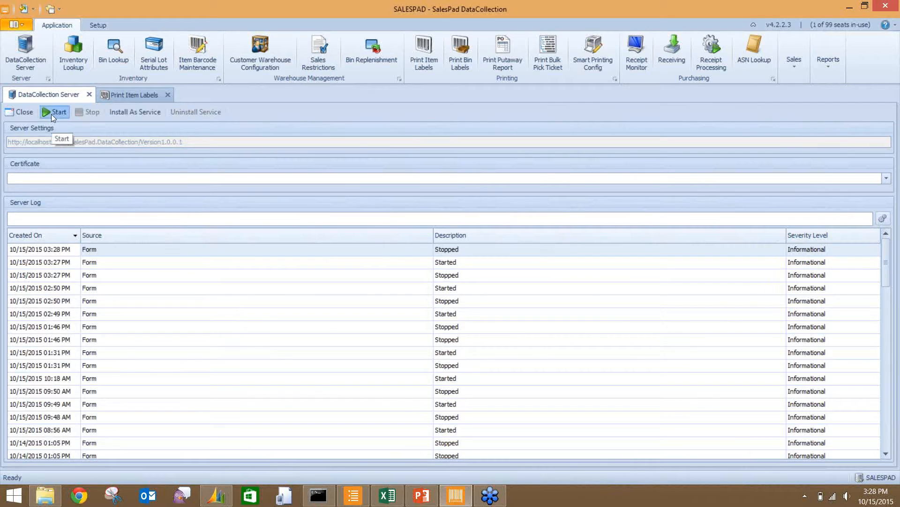
{"action": "left_click", "coordinate": [52, 114]}
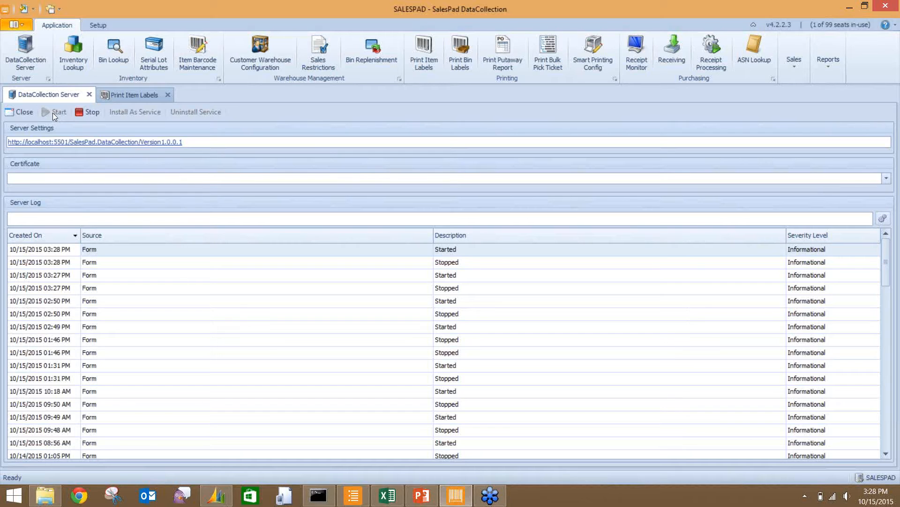
{"action": "left_click", "coordinate": [85, 112]}
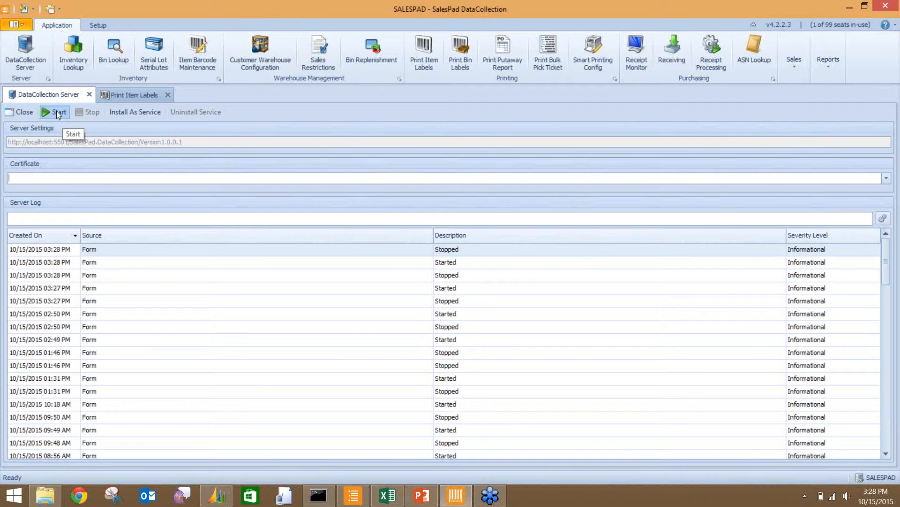
{"action": "left_click", "coordinate": [884, 7]}
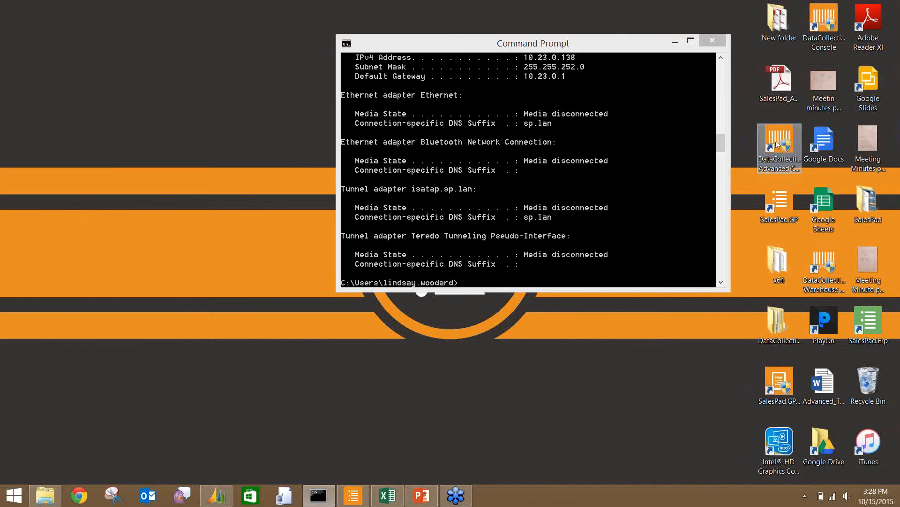
- Reopen the DataCollection Advanced Console and sign in with the console password
{"action": "double_click", "coordinate": [776, 144]}
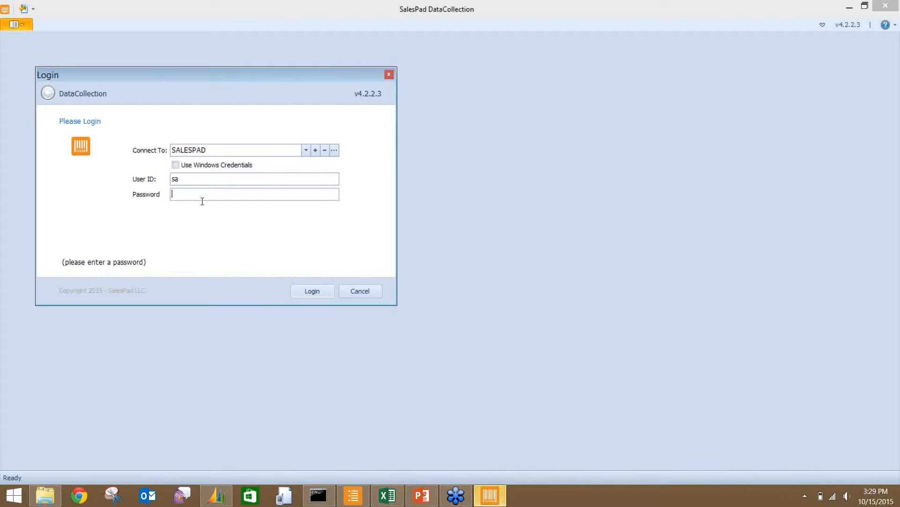
{"action": "type", "text": "**"}
{"action": "left_click", "coordinate": [302, 291]}
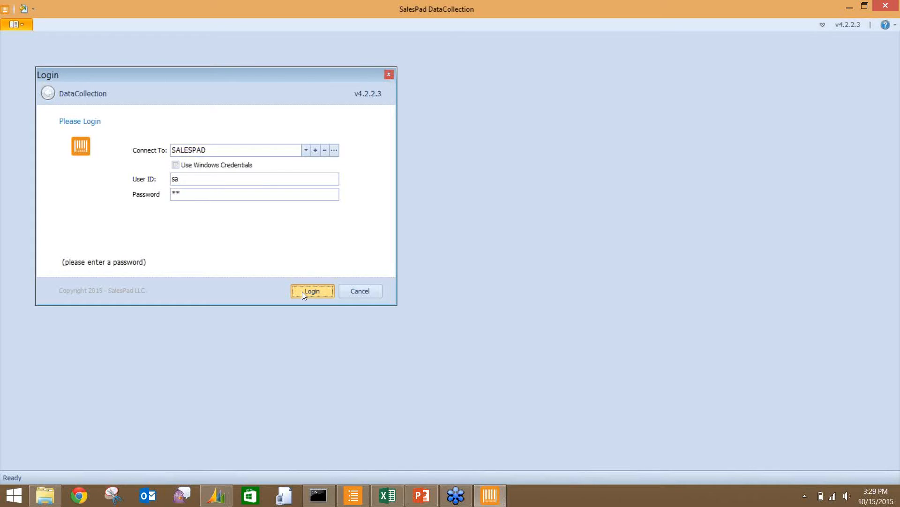
{"action": "left_click", "coordinate": [302, 291]}
- Accept the emulator prompts, check File > Configure > Network, and log in on the device
{"action": "left_click", "coordinate": [501, 288]}
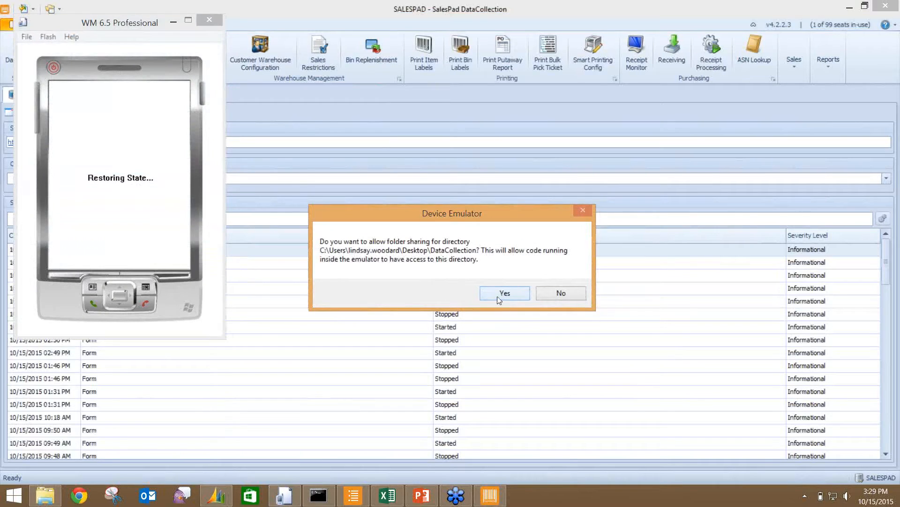
{"action": "left_click", "coordinate": [498, 294]}
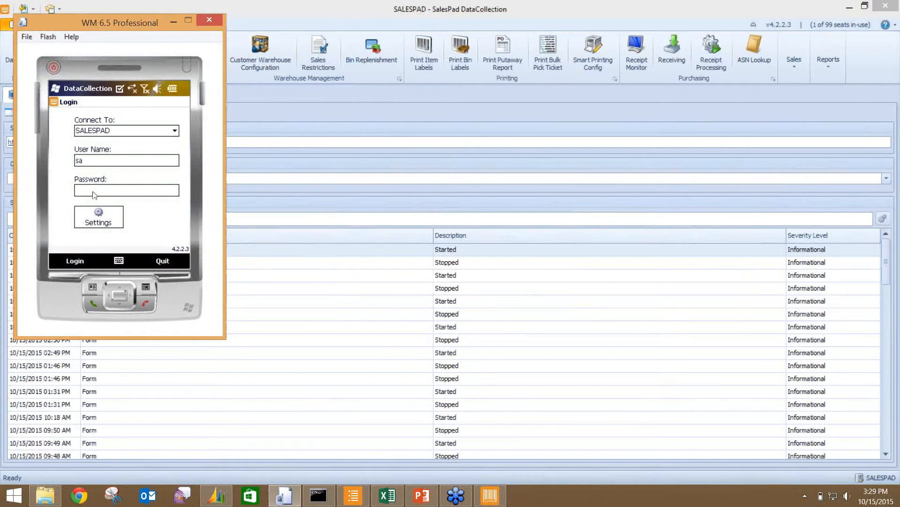
{"action": "left_click", "coordinate": [26, 37]}
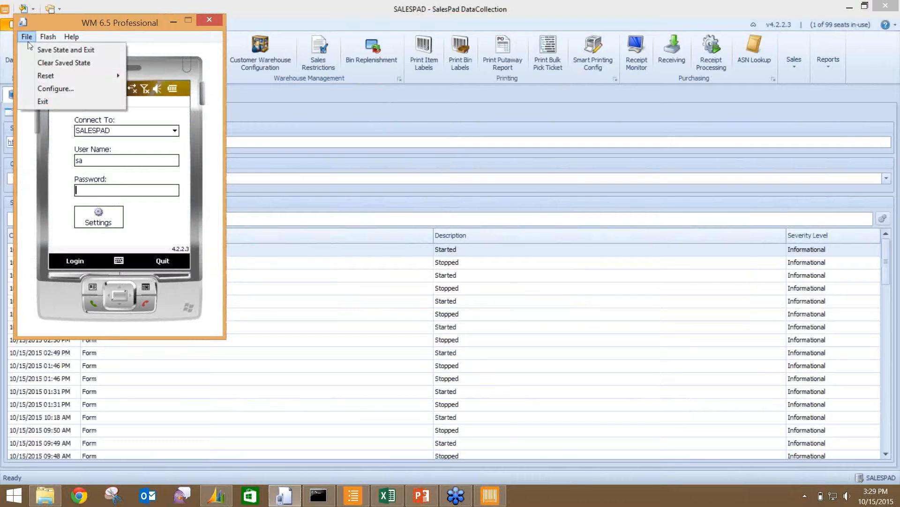
{"action": "left_click", "coordinate": [49, 88]}
{"action": "left_click", "coordinate": [97, 71]}
{"action": "left_click", "coordinate": [257, 266]}
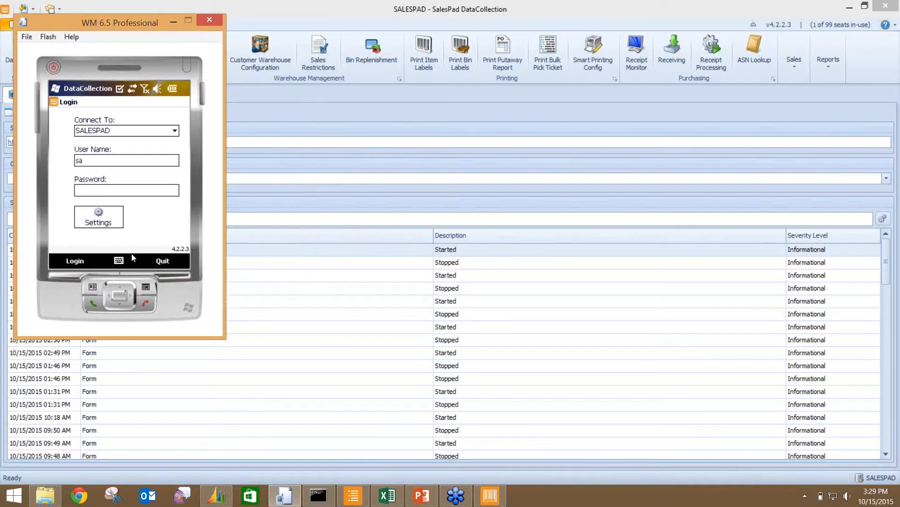
{"action": "type", "text": "**"}
{"action": "left_click", "coordinate": [76, 261]}
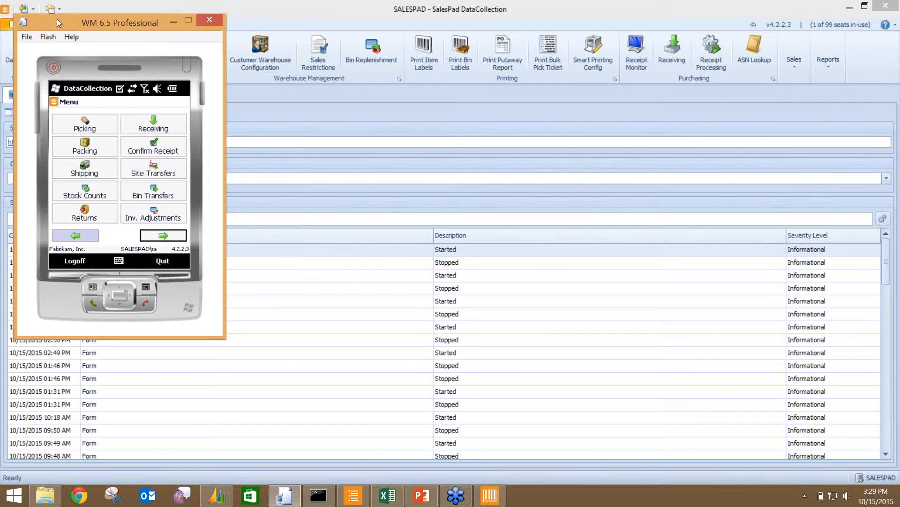
- Center the emulator window, minimize the SalesPad console and close Command Prompt
{"action": "left_click_drag", "start_coordinate": [61, 19], "coordinate": [443, 74]}
{"action": "left_click_drag", "start_coordinate": [376, 38], "coordinate": [365, 46]}
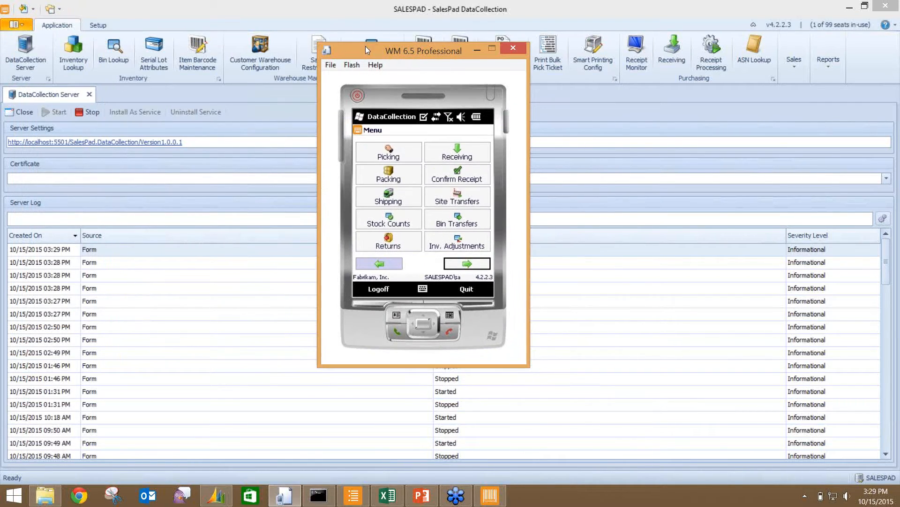
{"action": "left_click", "coordinate": [847, 8]}
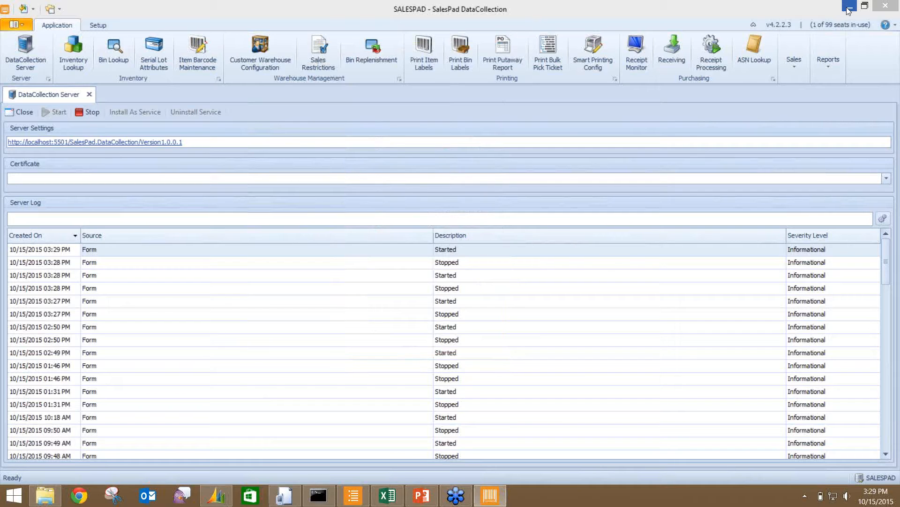
{"action": "left_click", "coordinate": [849, 8]}
{"action": "left_click", "coordinate": [712, 41]}
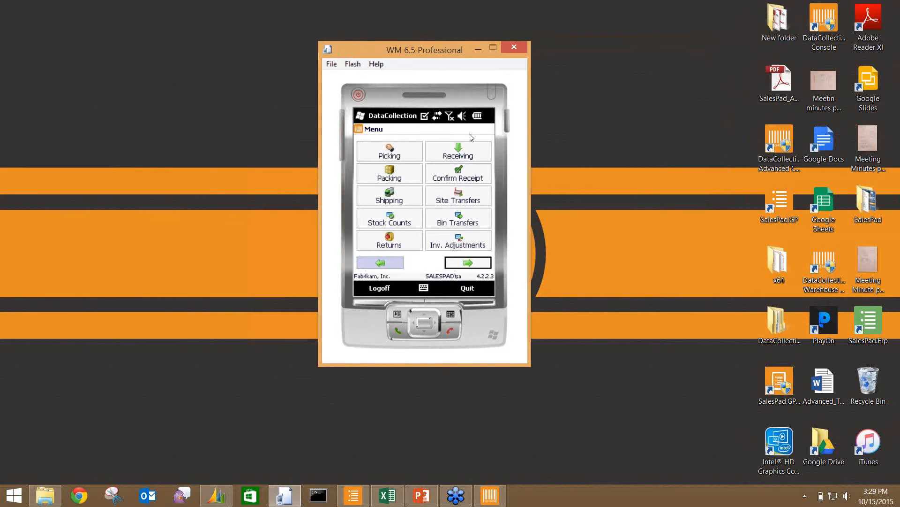
- On the device's Receiving screen, look up and load purchase order PO2585
{"action": "left_click", "coordinate": [439, 159]}
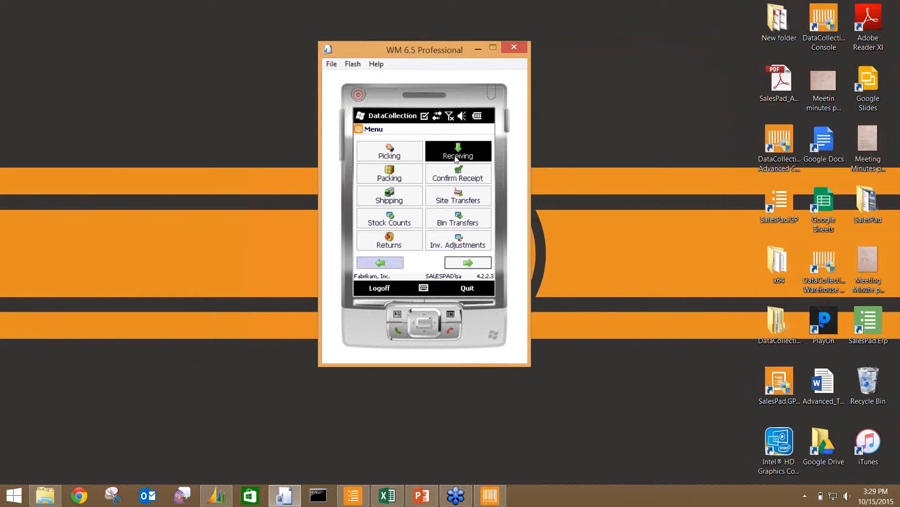
{"action": "left_click", "coordinate": [455, 156]}
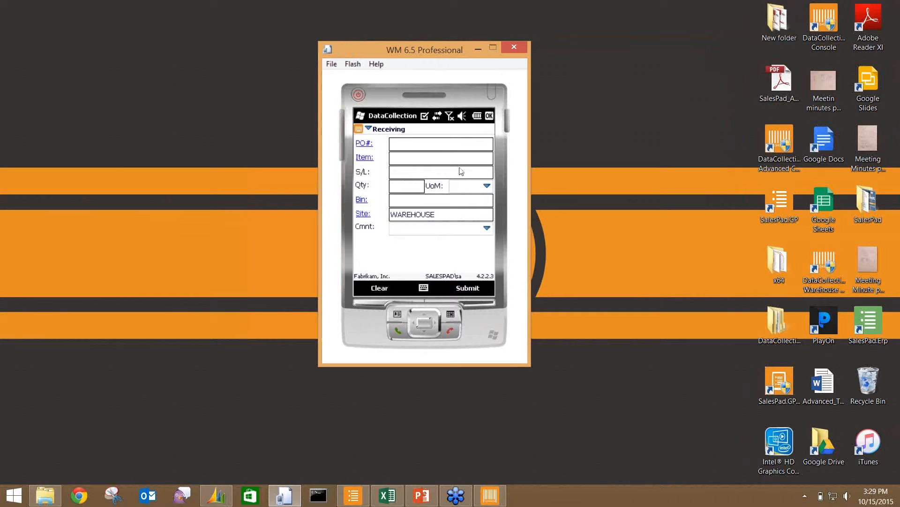
{"action": "left_click", "coordinate": [410, 143]}
{"action": "left_click", "coordinate": [362, 145]}
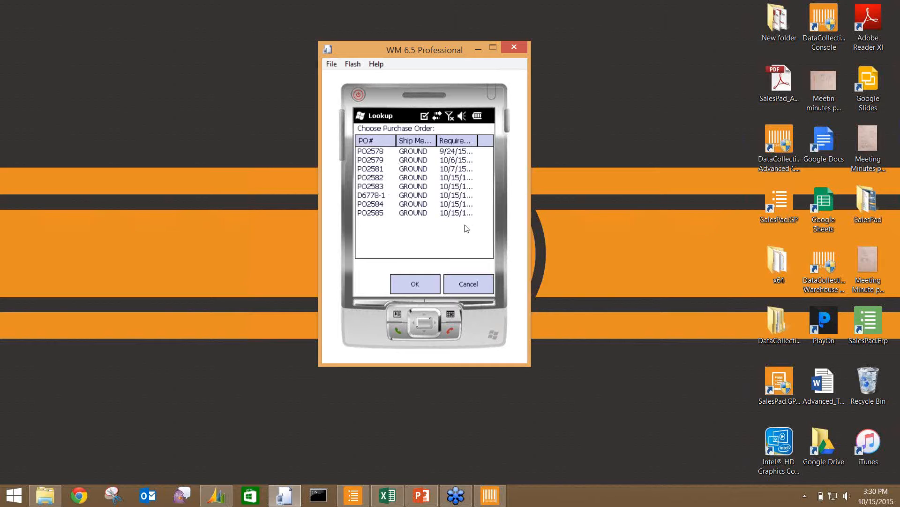
{"action": "left_click", "coordinate": [374, 214]}
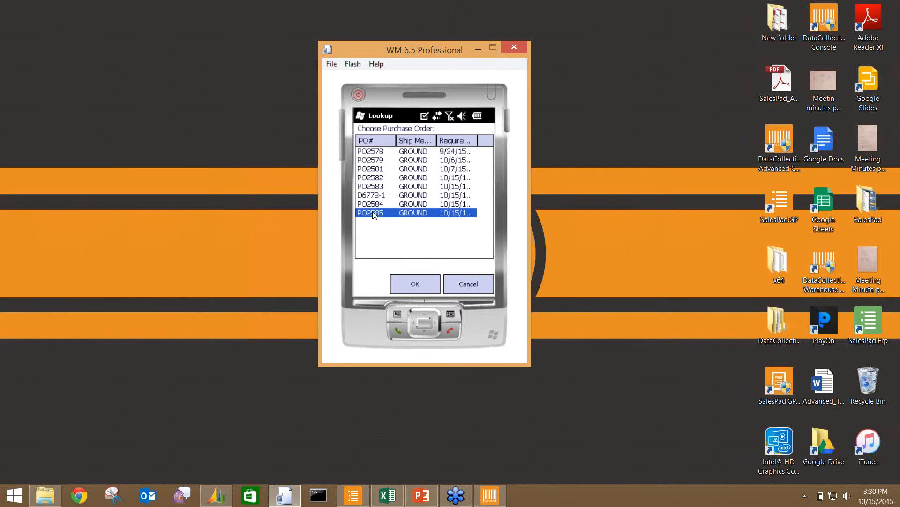
{"action": "left_click", "coordinate": [421, 284]}
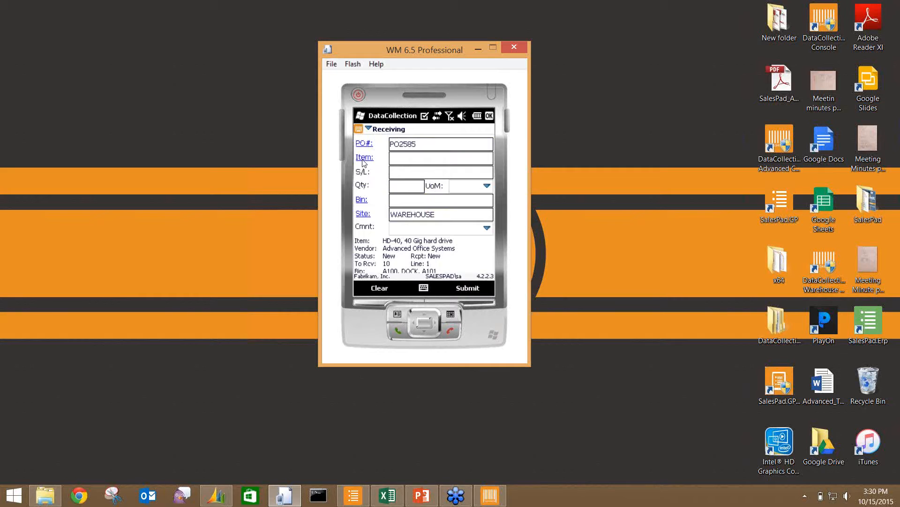
- Receive 10 of line 1, HD-40, into bin DOCK
{"action": "left_click", "coordinate": [365, 159]}
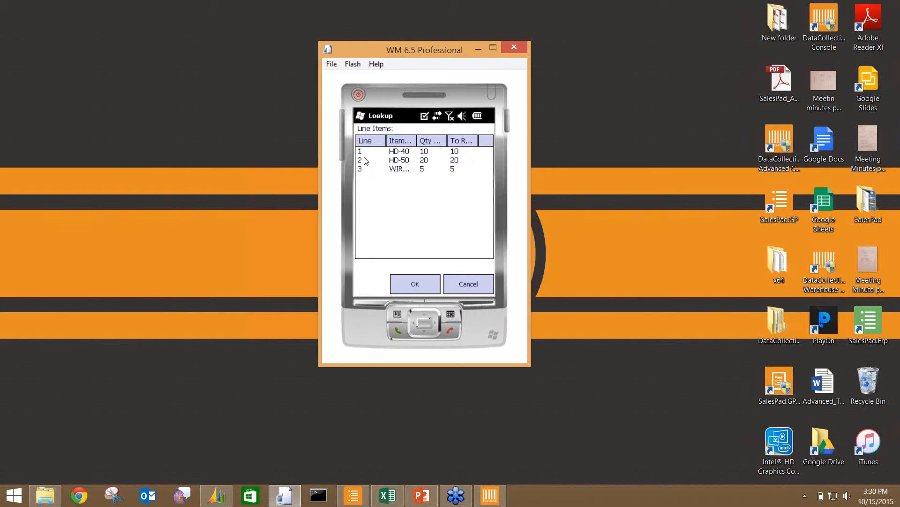
{"action": "left_click", "coordinate": [407, 155]}
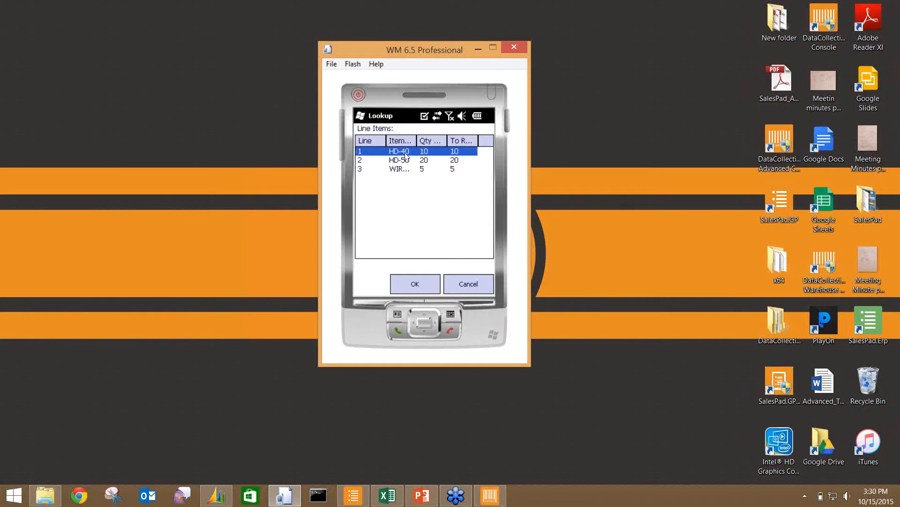
{"action": "left_click", "coordinate": [407, 285]}
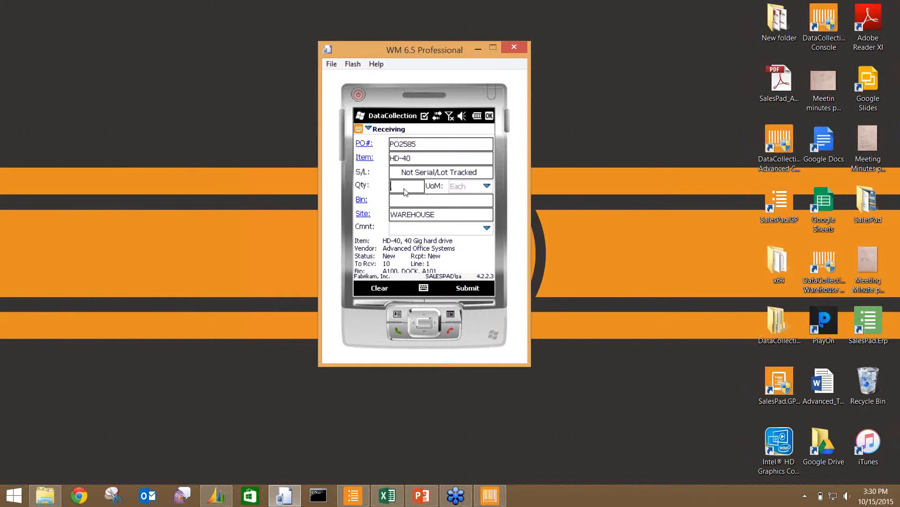
{"action": "type", "text": "10"}
{"action": "key", "text": "Return"}
{"action": "type", "text": "DOCK"}
{"action": "left_click", "coordinate": [469, 289]}
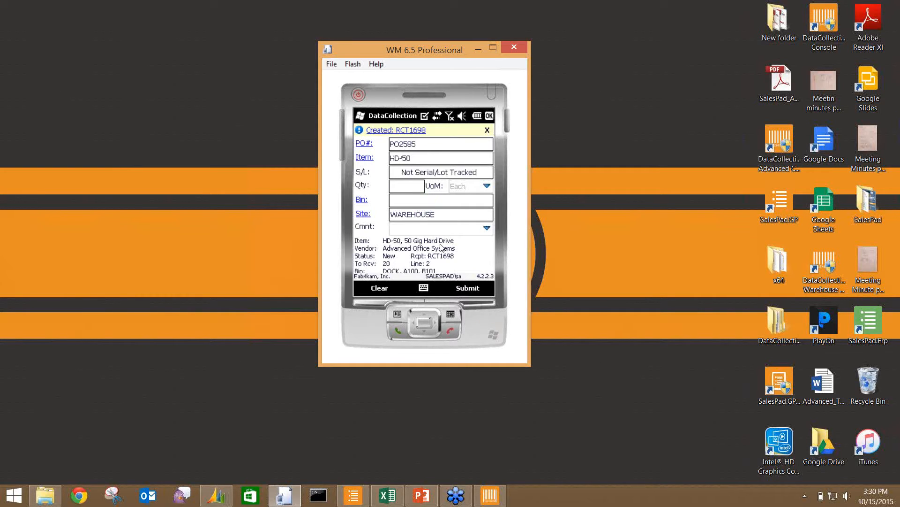
- Submit HD-50 into DOCK with quantity 21, then correct it to 20 and resubmit
{"action": "left_click", "coordinate": [398, 187]}
{"action": "type", "text": "21"}
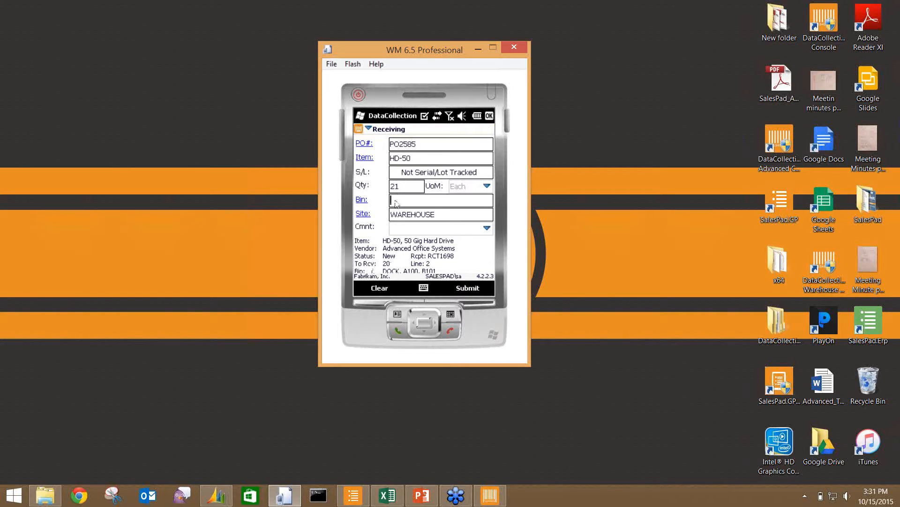
{"action": "left_click", "coordinate": [396, 202]}
{"action": "type", "text": "DOCK"}
{"action": "left_click", "coordinate": [468, 288]}
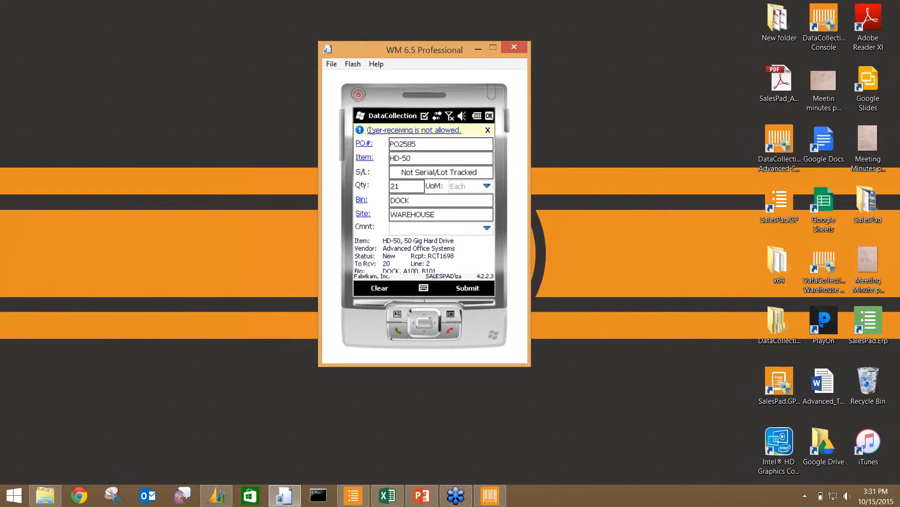
{"action": "left_click", "coordinate": [405, 189]}
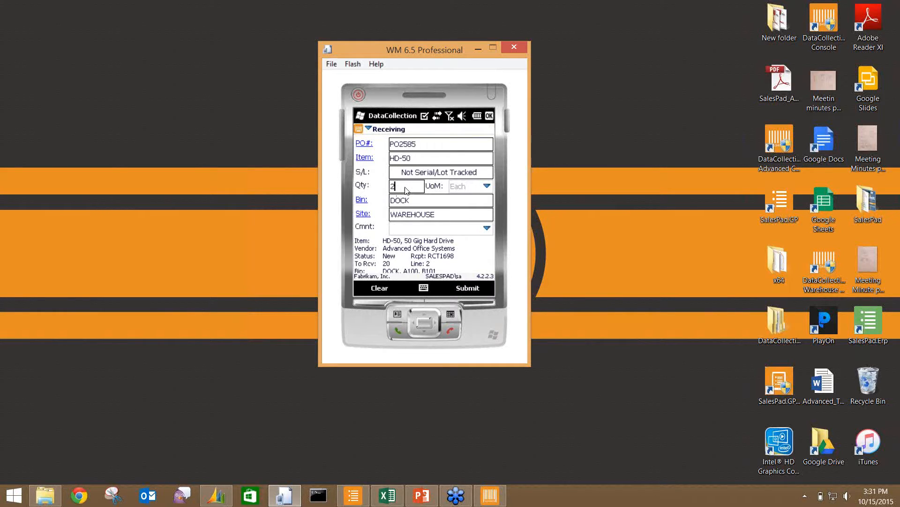
{"action": "left_click", "coordinate": [463, 289]}
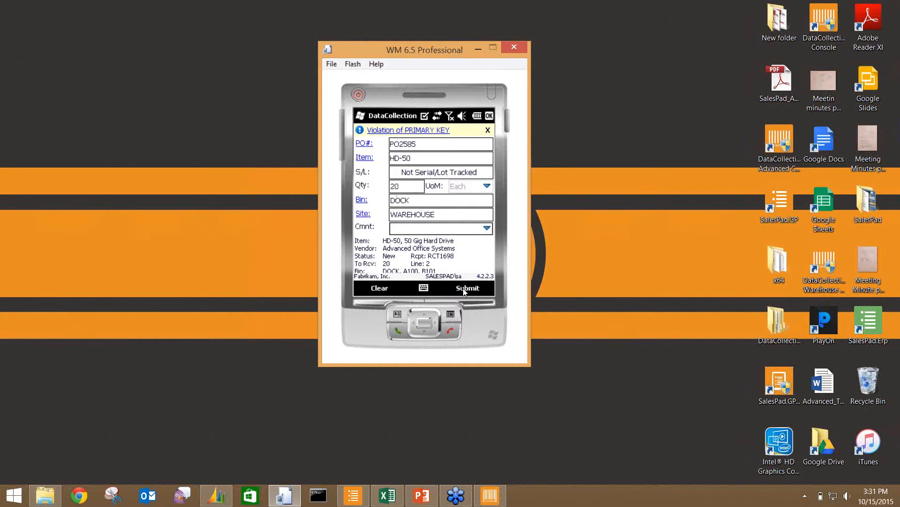
- Dismiss the primary key error, reselect line 2, HD-50, and resubmit the 20 receipt
{"action": "left_click", "coordinate": [487, 131]}
{"action": "left_click", "coordinate": [364, 158]}
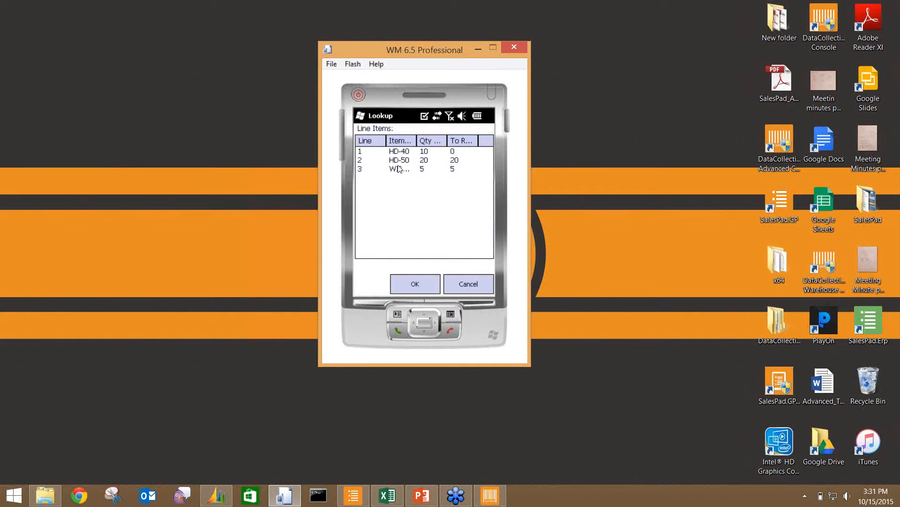
{"action": "left_click", "coordinate": [395, 162]}
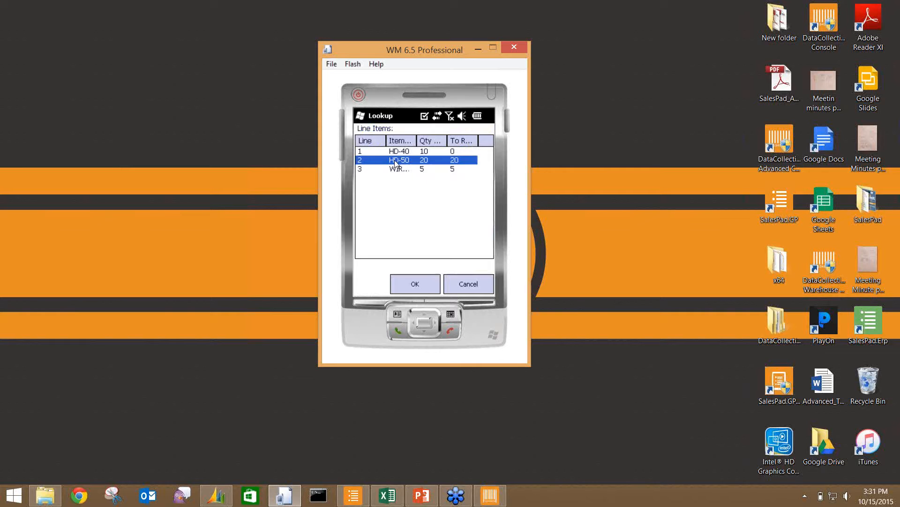
{"action": "left_click", "coordinate": [420, 286]}
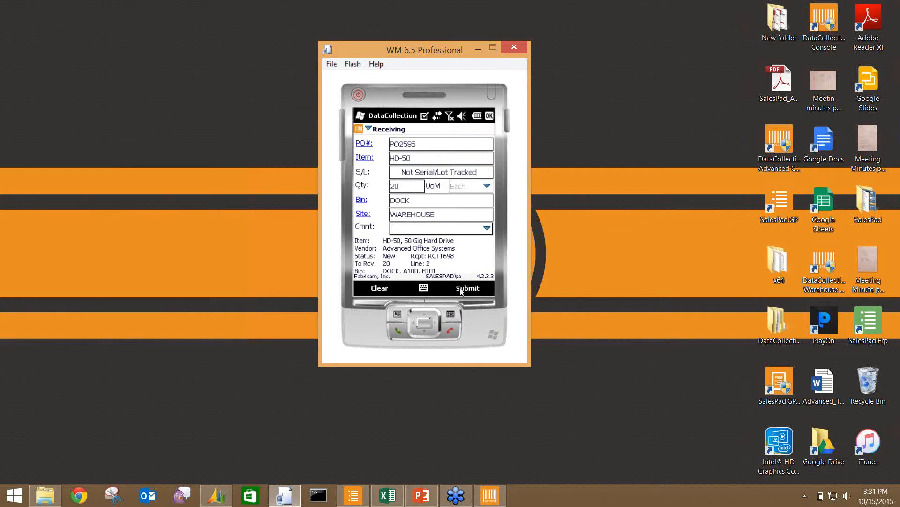
{"action": "left_click", "coordinate": [461, 291]}
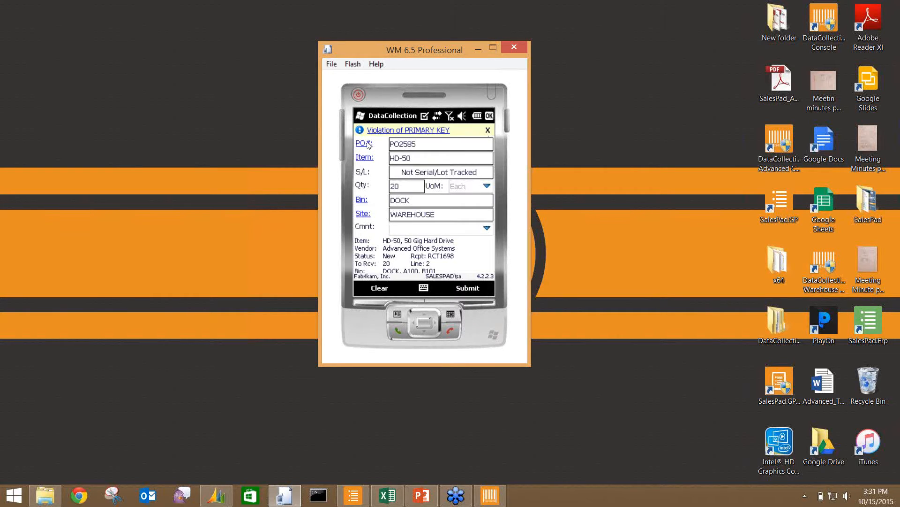
- Load line 3, WIRE-MCD-0001 Multi conductor wire, into the Receiving form
{"action": "left_click", "coordinate": [363, 159]}
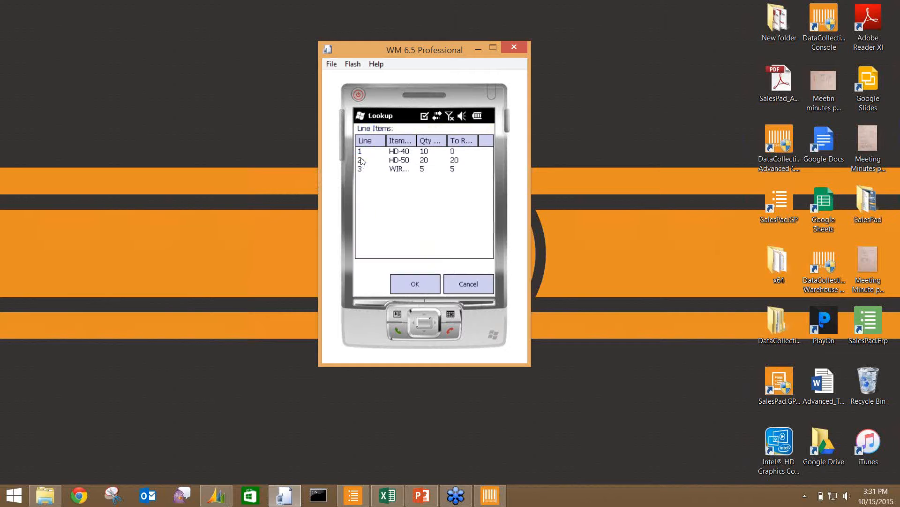
{"action": "left_click", "coordinate": [378, 170]}
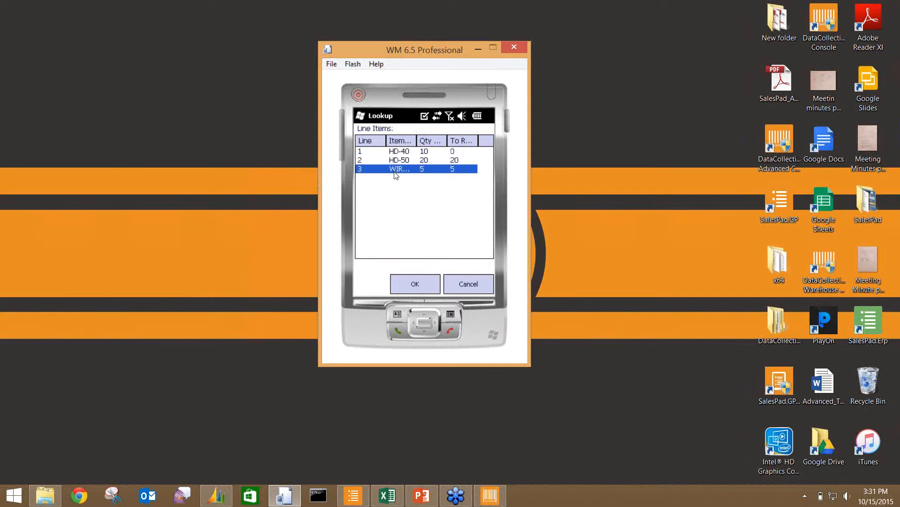
{"action": "left_click", "coordinate": [418, 282]}
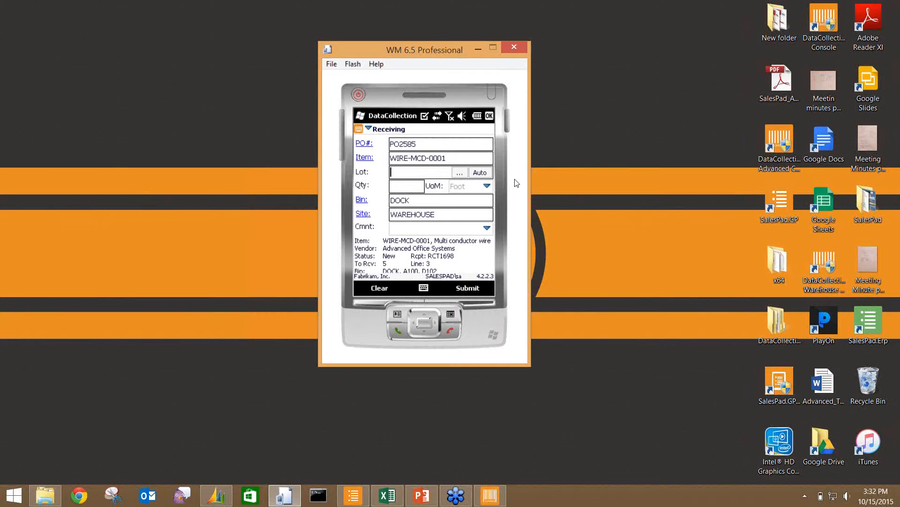
- Submit 5 WIRE-MCD-0001 with an automatically assigned lot number
{"action": "left_click", "coordinate": [481, 173]}
{"action": "left_click", "coordinate": [411, 190]}
{"action": "type", "text": "5"}
{"action": "left_click", "coordinate": [473, 289]}
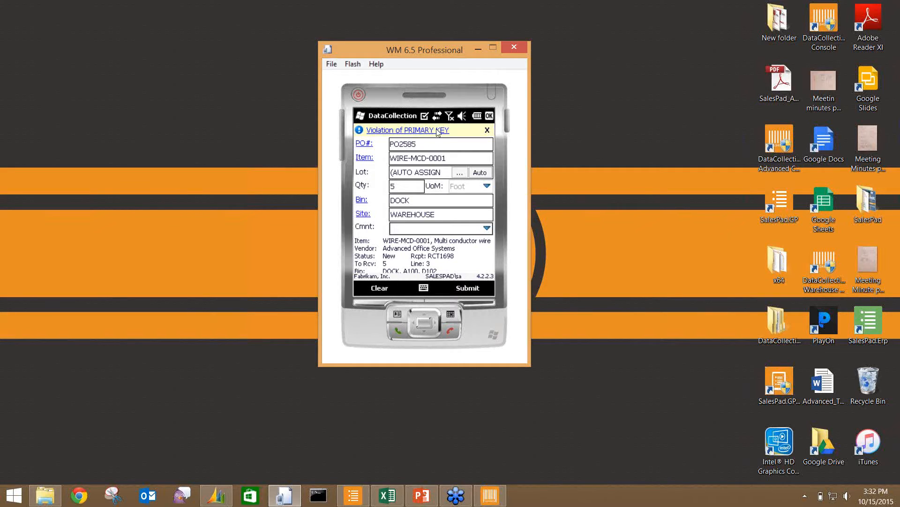
- Dismiss the primary key error and bring the SalesPad console back to the front
{"action": "left_click", "coordinate": [488, 131]}
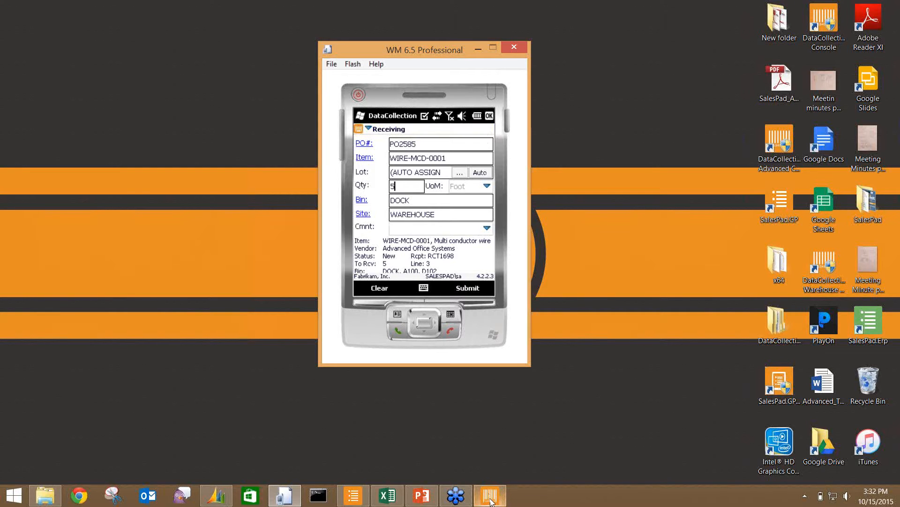
{"action": "left_click", "coordinate": [490, 501]}
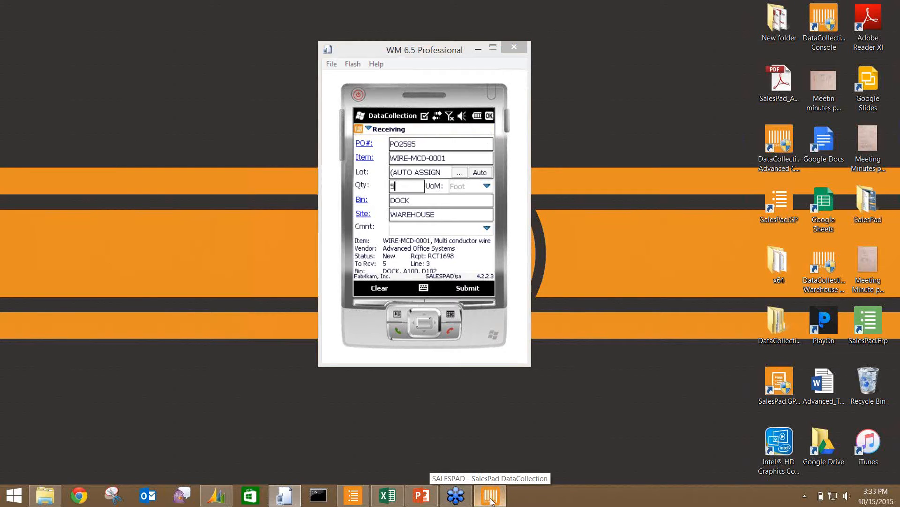
{"action": "left_click", "coordinate": [491, 501]}
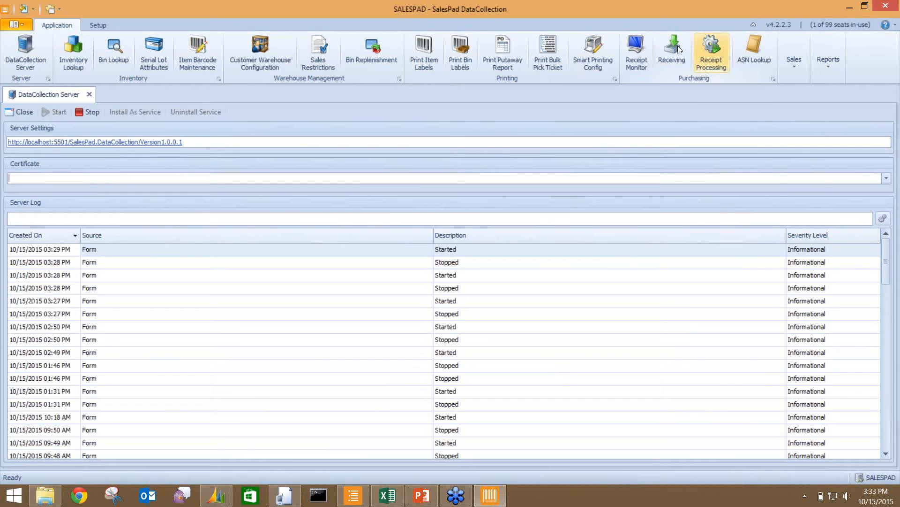
- Open Receiving > Receipt Processing and refresh the purchase order and receipt lists
{"action": "left_click", "coordinate": [672, 47]}
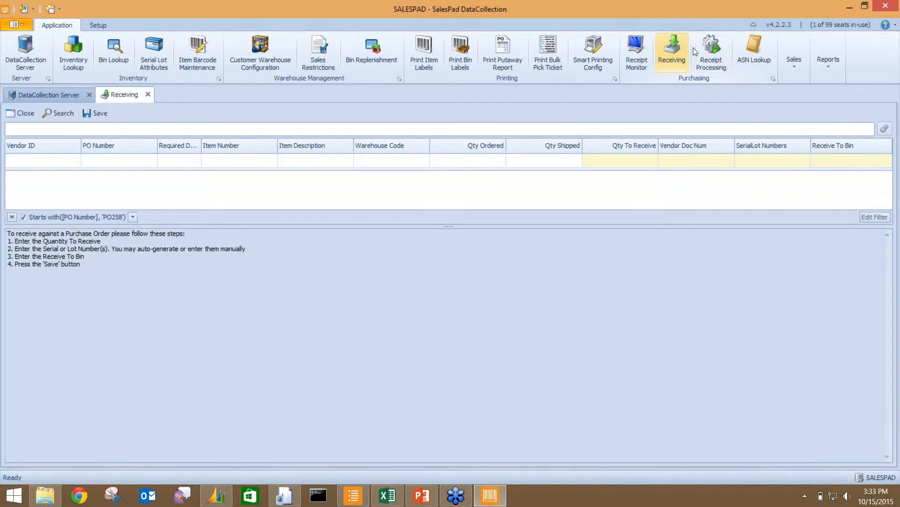
{"action": "left_click", "coordinate": [707, 49]}
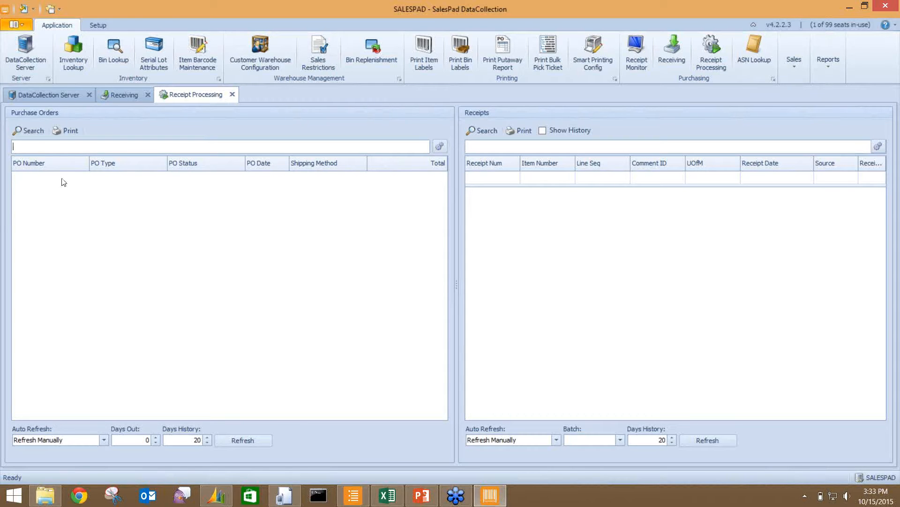
{"action": "left_click", "coordinate": [253, 441]}
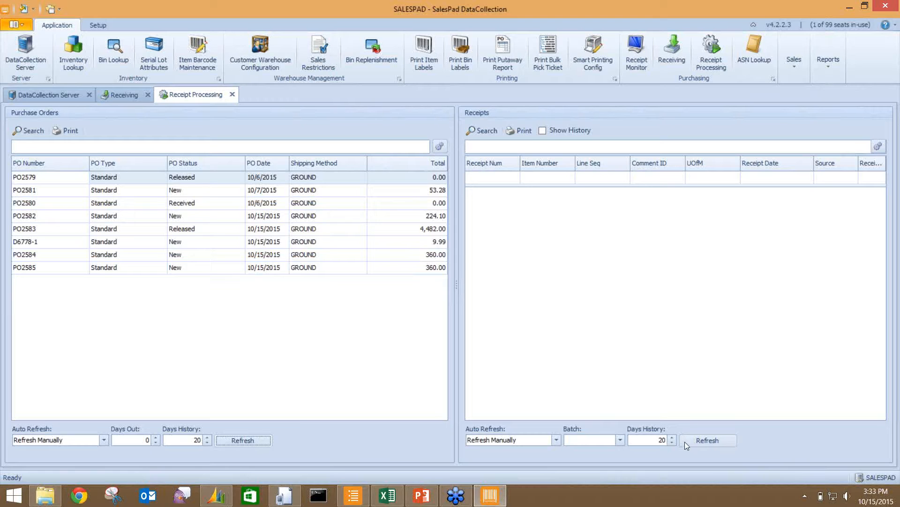
{"action": "left_click", "coordinate": [715, 441]}
- Refresh receipts with Show History on, turn it off, then select RCT1697 and RCT1695
{"action": "left_click", "coordinate": [542, 131]}
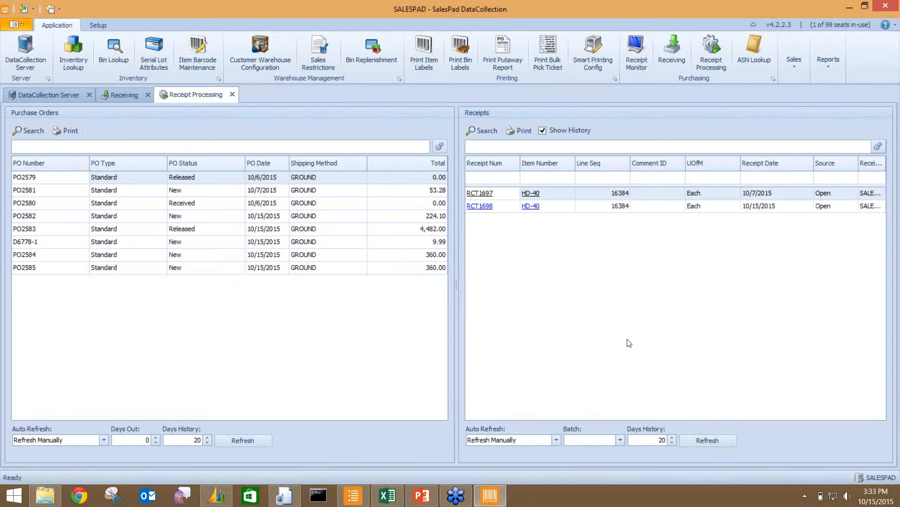
{"action": "left_click", "coordinate": [717, 446]}
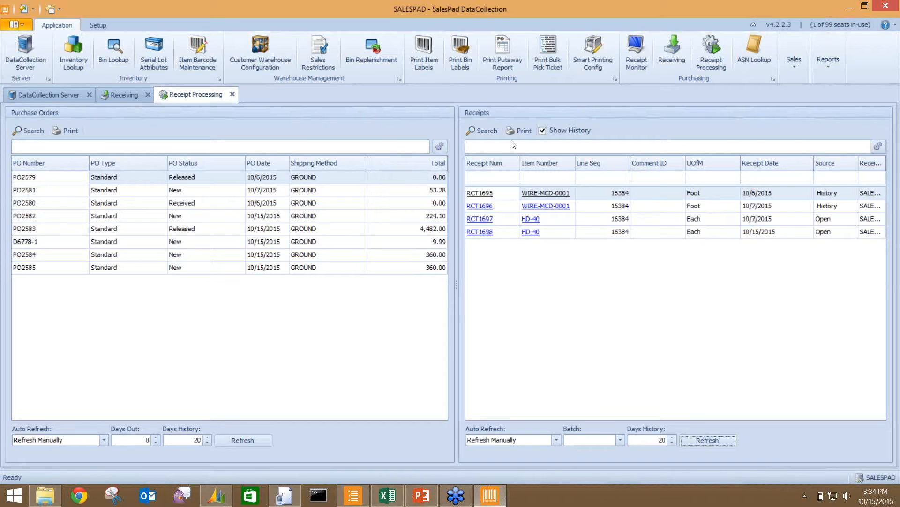
{"action": "left_click", "coordinate": [543, 130]}
{"action": "left_click", "coordinate": [507, 221]}
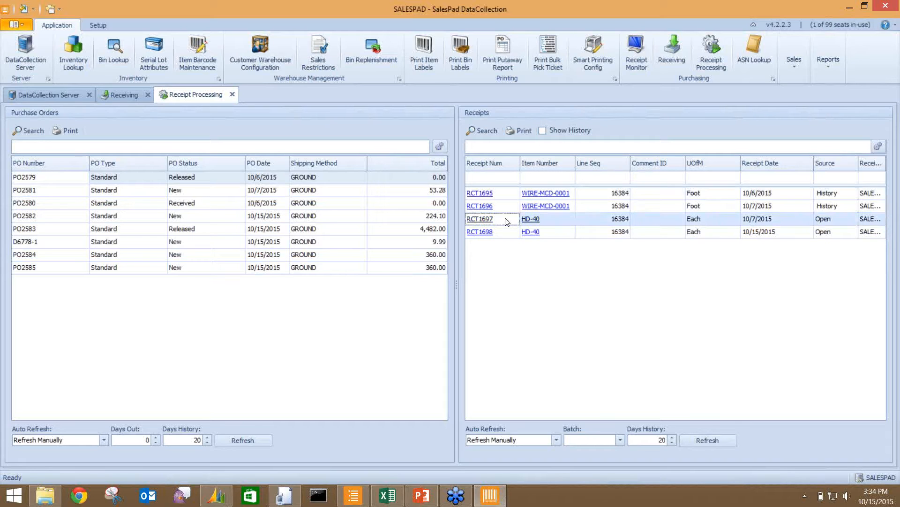
{"action": "left_click", "coordinate": [501, 192], "text": "ctrl"}
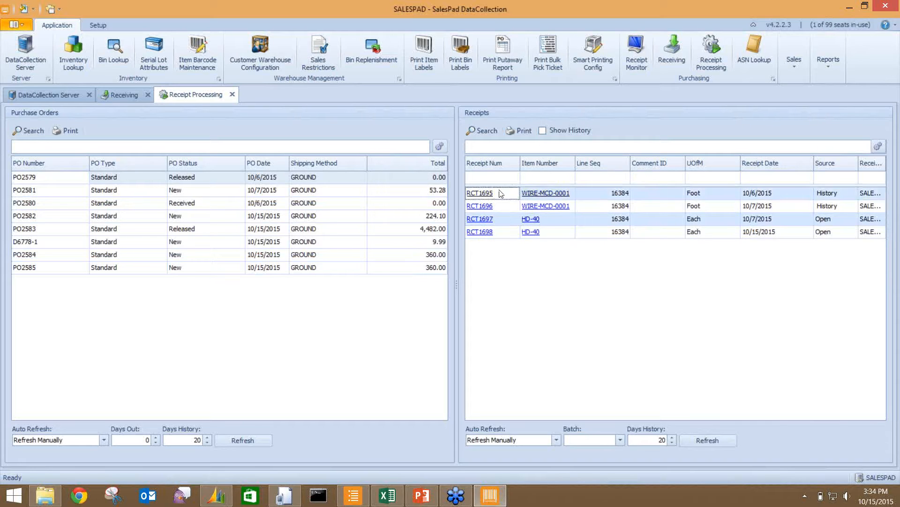
- Preview the receipt labels for RCT1697 (HD-40) and RCT1695 (WIRE-MCD-0001), page through them, and close the preview
{"action": "left_click", "coordinate": [524, 132]}
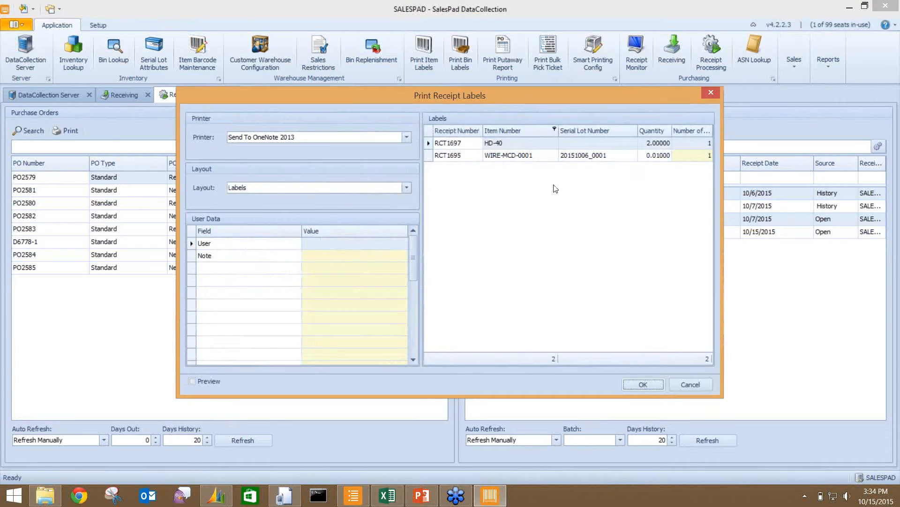
{"action": "left_click", "coordinate": [191, 380]}
{"action": "left_click", "coordinate": [643, 384]}
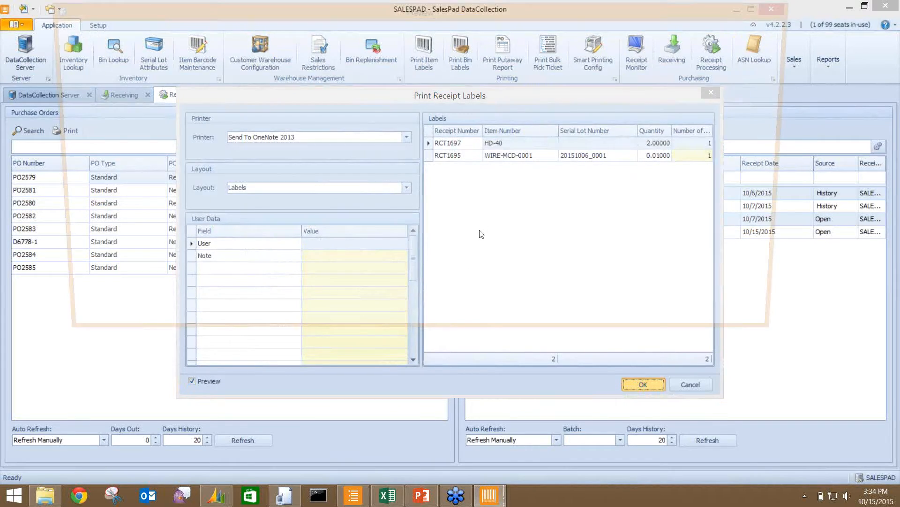
{"action": "scroll", "coordinate": [465, 221], "scroll_direction": "down", "scroll_amount": 5}
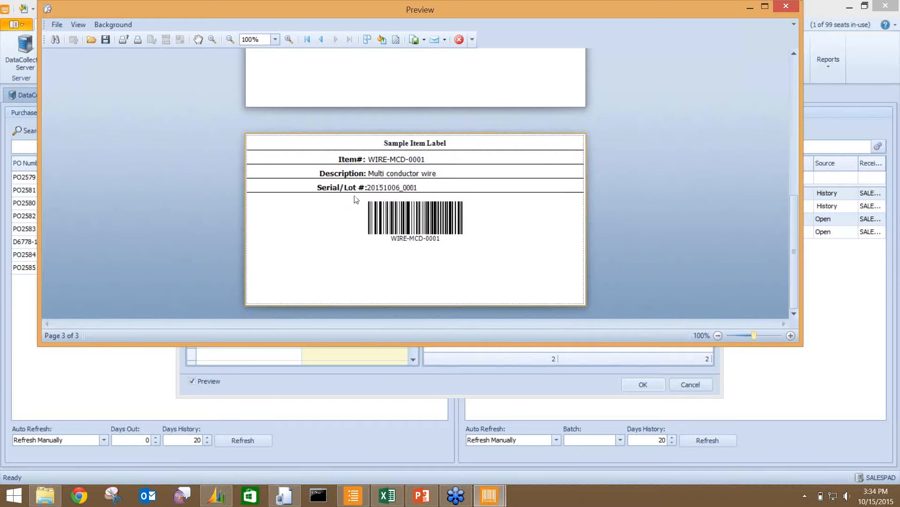
{"action": "left_click", "coordinate": [786, 7]}
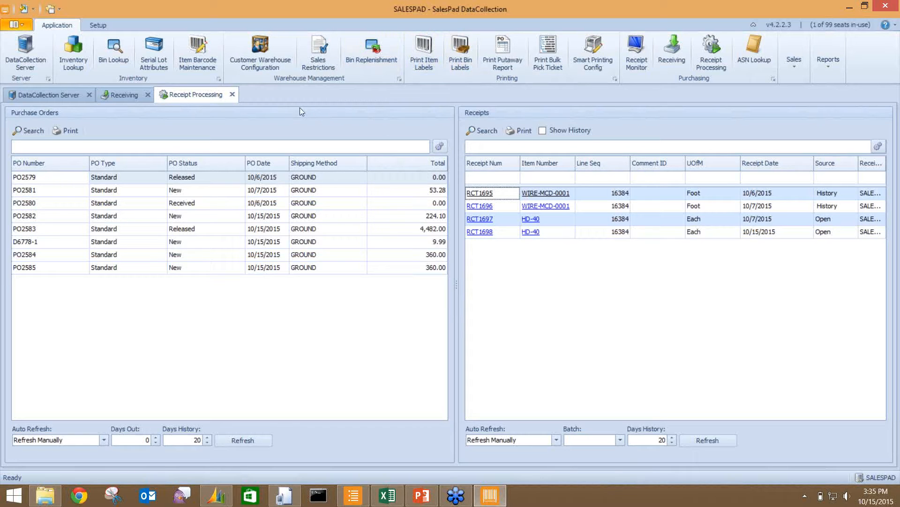
- In Serial Lot Attributes, select lot 111155 and check the WIRE-MCD-0001 item's user fields
{"action": "left_click", "coordinate": [156, 45]}
{"action": "left_click", "coordinate": [51, 112]}
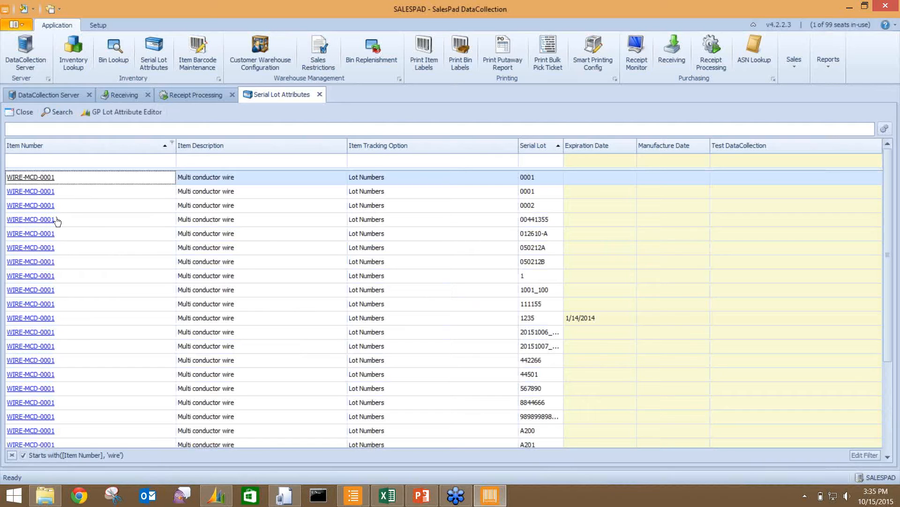
{"action": "left_click", "coordinate": [77, 306]}
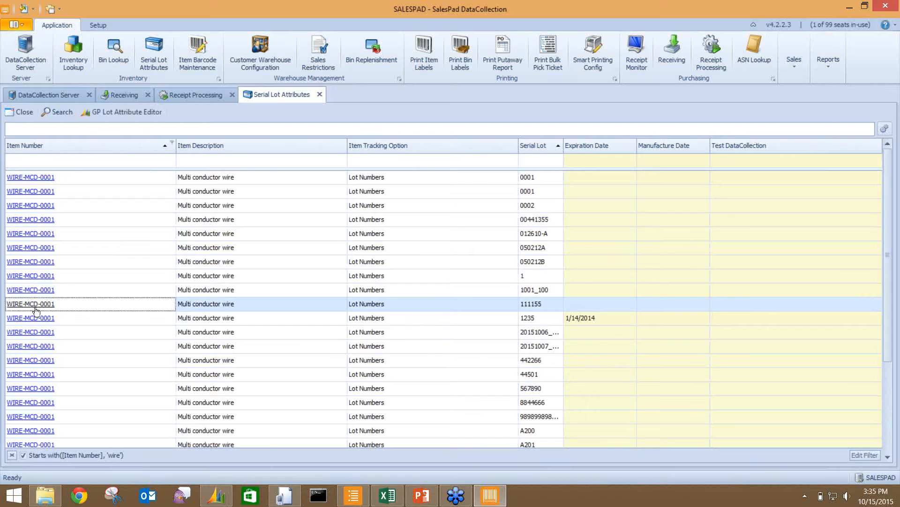
{"action": "left_click", "coordinate": [39, 305]}
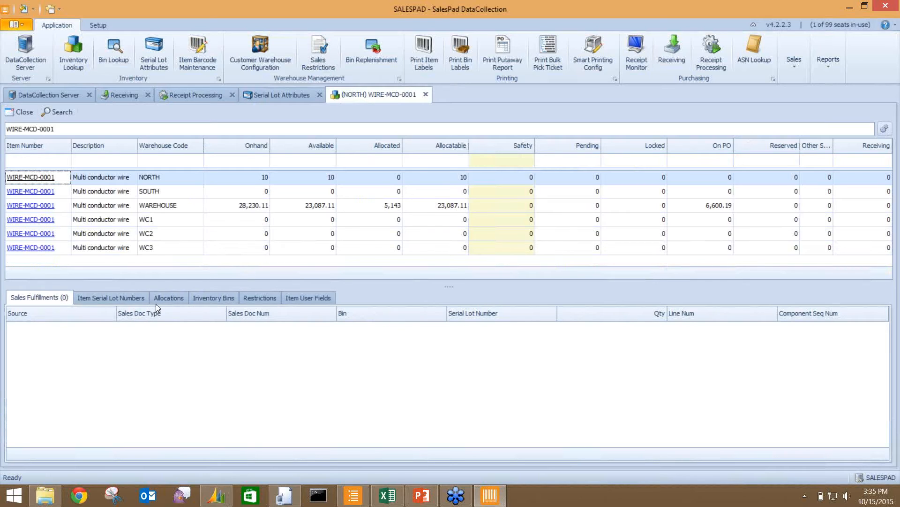
{"action": "left_click", "coordinate": [285, 298]}
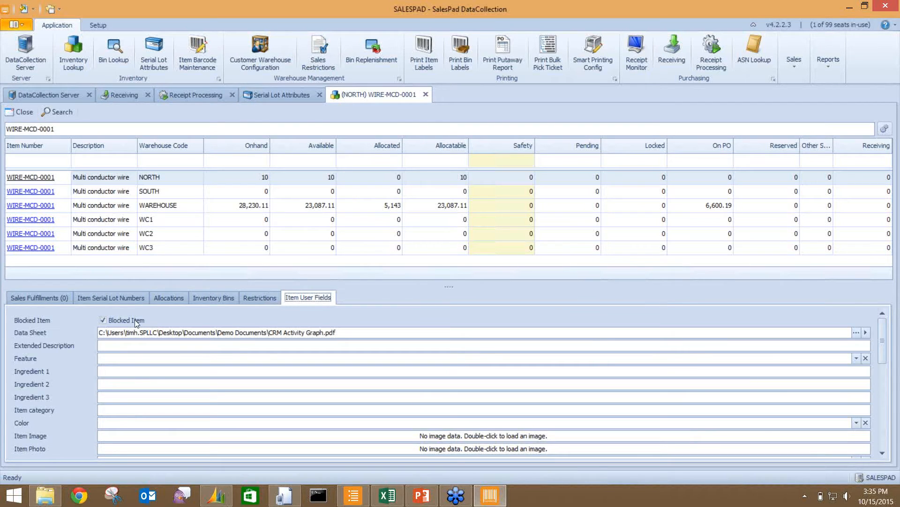
{"action": "left_click", "coordinate": [285, 95]}
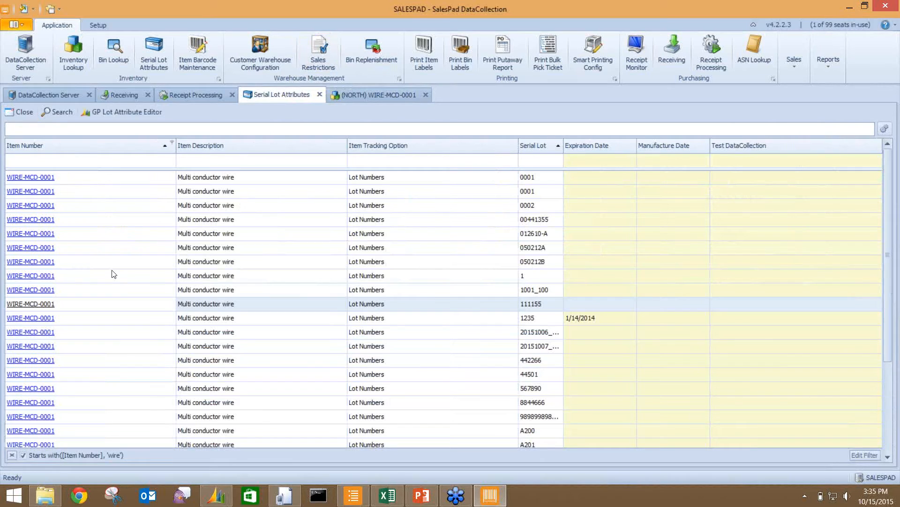
- View lot 111155 in the GP Lot Attribute Editor without changes, then close the item and Serial Lot Attributes tabs
{"action": "left_click", "coordinate": [114, 112]}
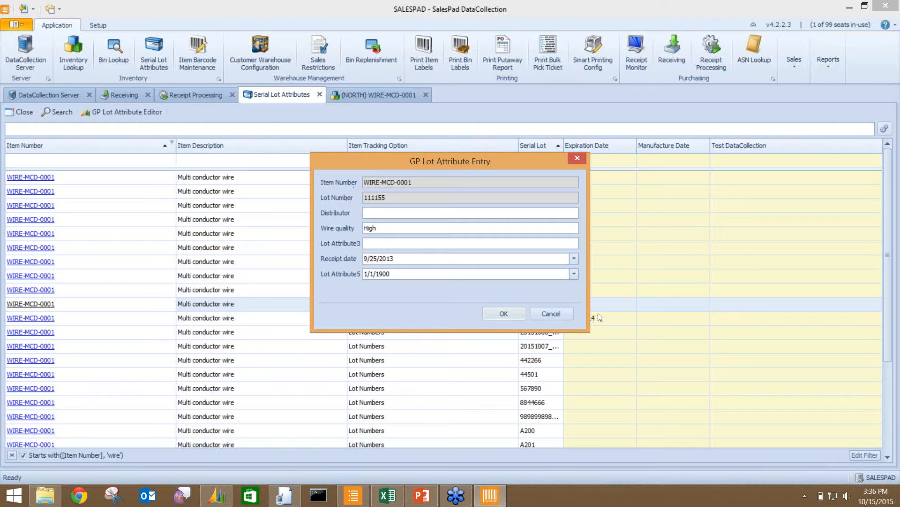
{"action": "left_click", "coordinate": [556, 310]}
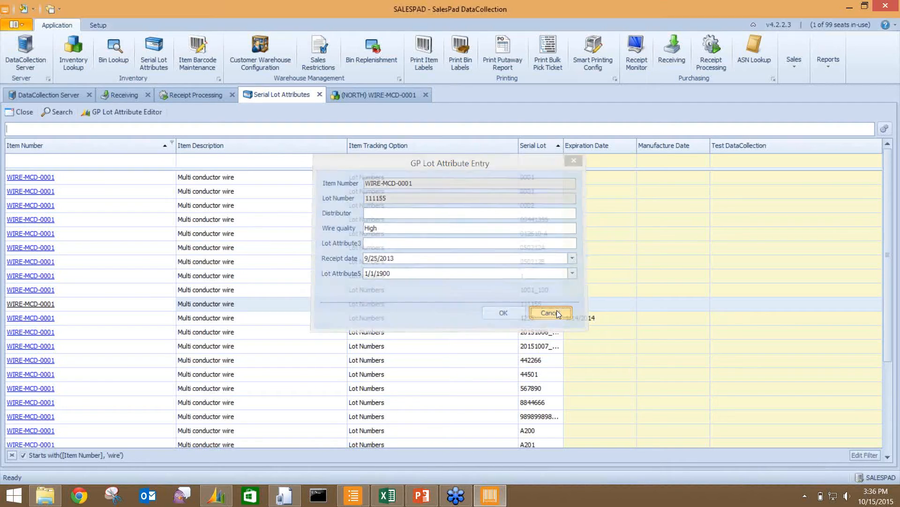
{"action": "left_click", "coordinate": [32, 304]}
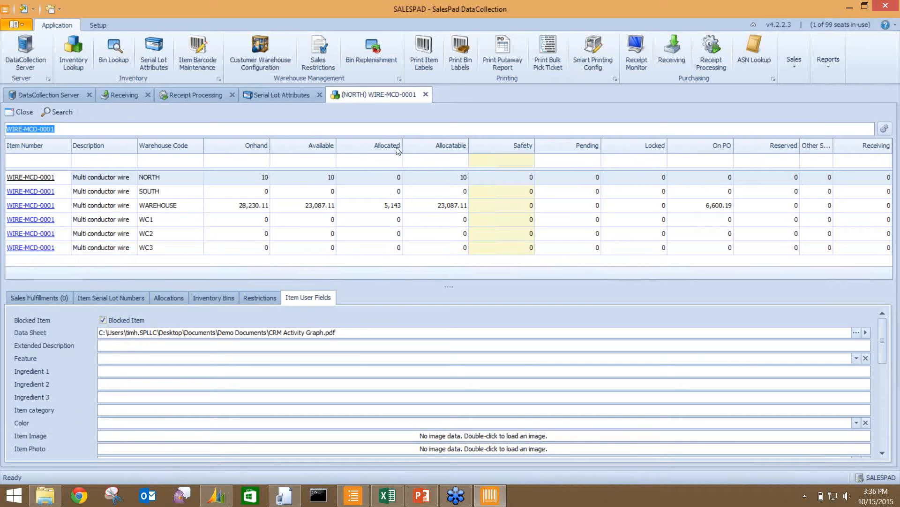
{"action": "left_click", "coordinate": [425, 95]}
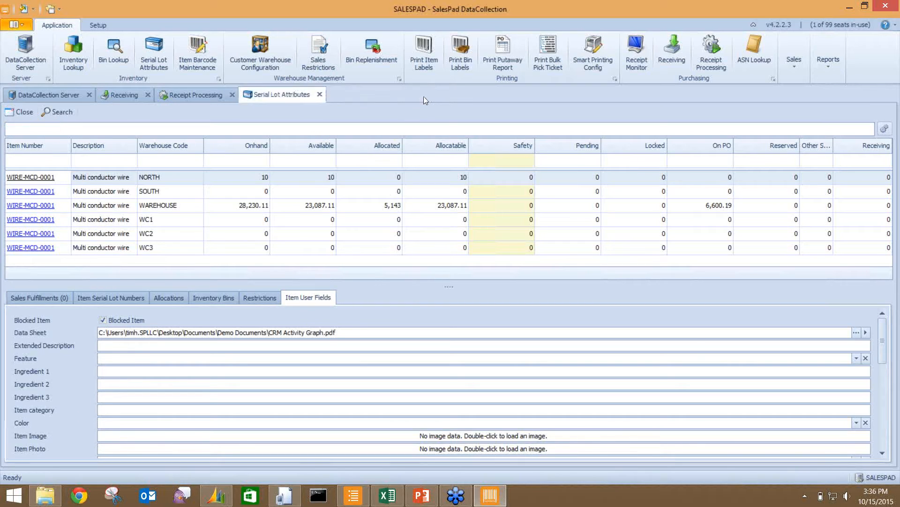
{"action": "left_click", "coordinate": [319, 95]}
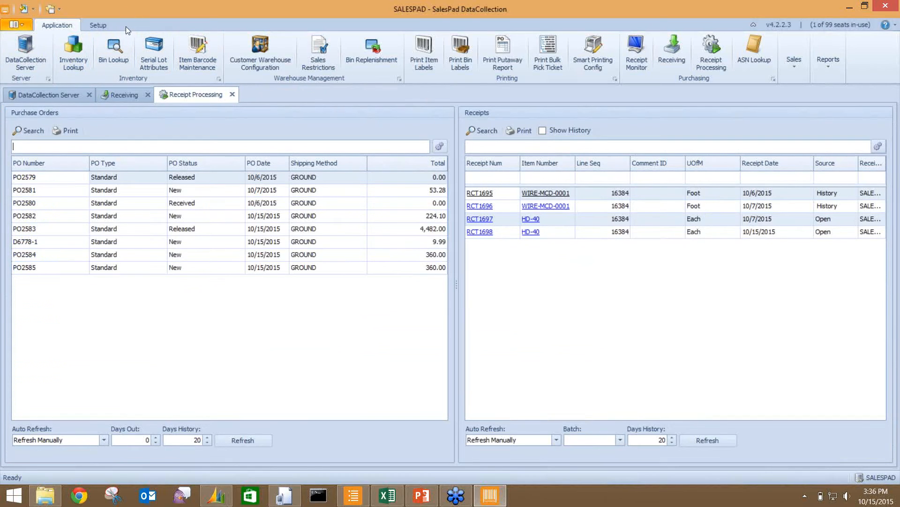
- Look up item hd-40 in Inventory Lookup and open its WAREHOUSE site details
{"action": "left_click", "coordinate": [69, 55]}
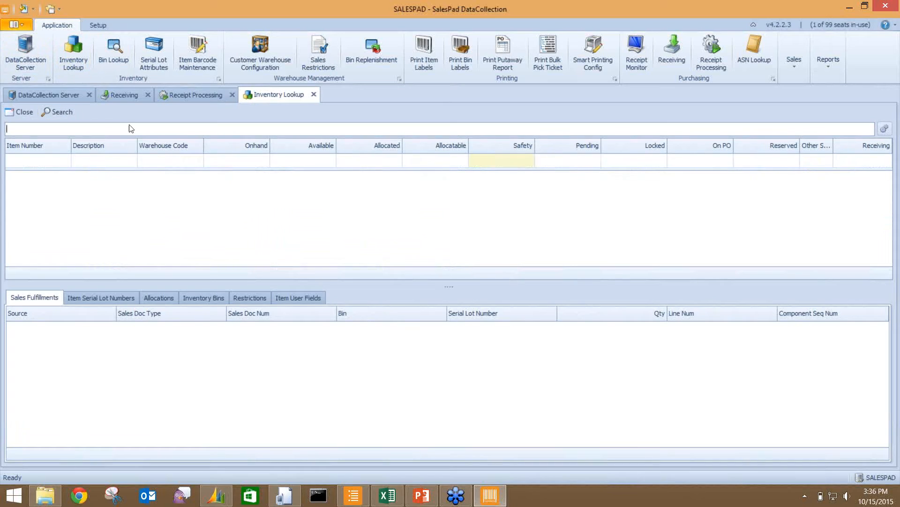
{"action": "left_click", "coordinate": [79, 128]}
{"action": "type", "text": "hd-40"}
{"action": "key", "text": "Return"}
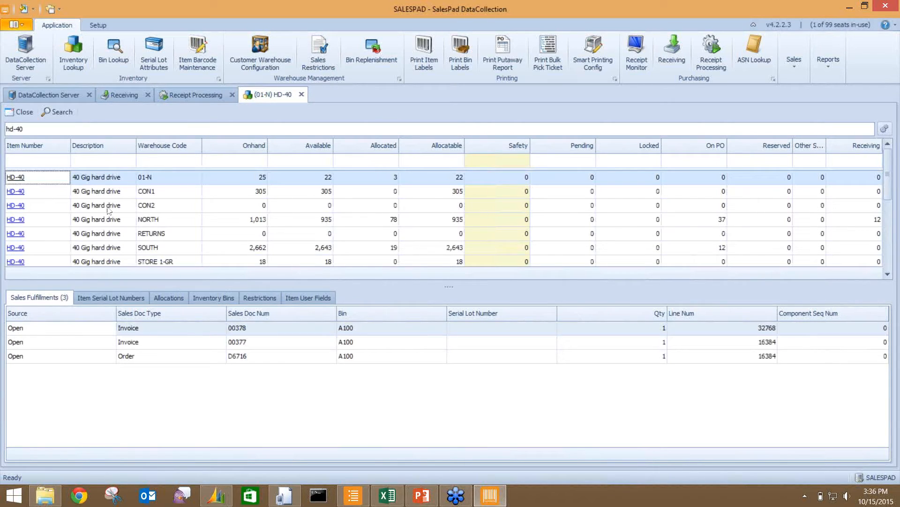
{"action": "scroll", "coordinate": [198, 224], "scroll_direction": "down", "scroll_amount": 2}
{"action": "scroll", "coordinate": [198, 224], "scroll_direction": "down", "scroll_amount": 3}
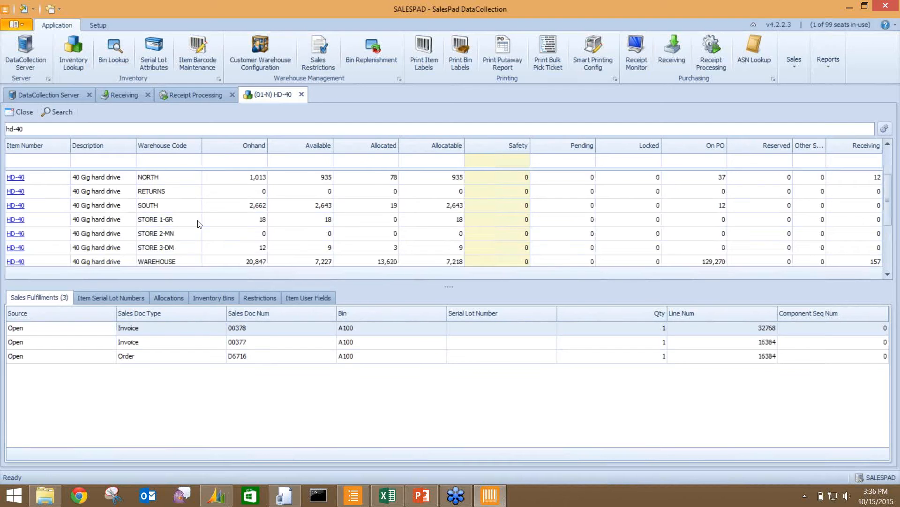
{"action": "left_click", "coordinate": [47, 235]}
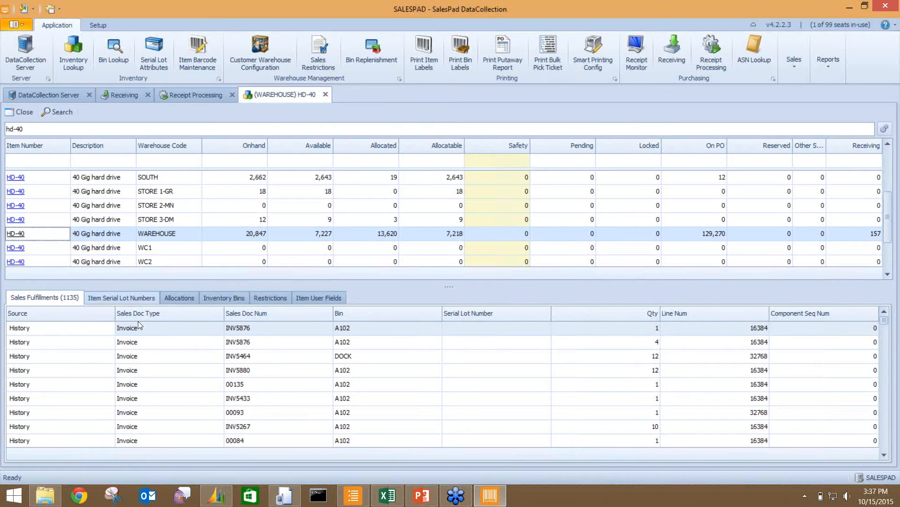
- Review HD-40's Allocations, Inventory Bins, Item User Fields and Non Tracked tabs, ending on Sales Fulfillments
{"action": "left_click", "coordinate": [187, 296]}
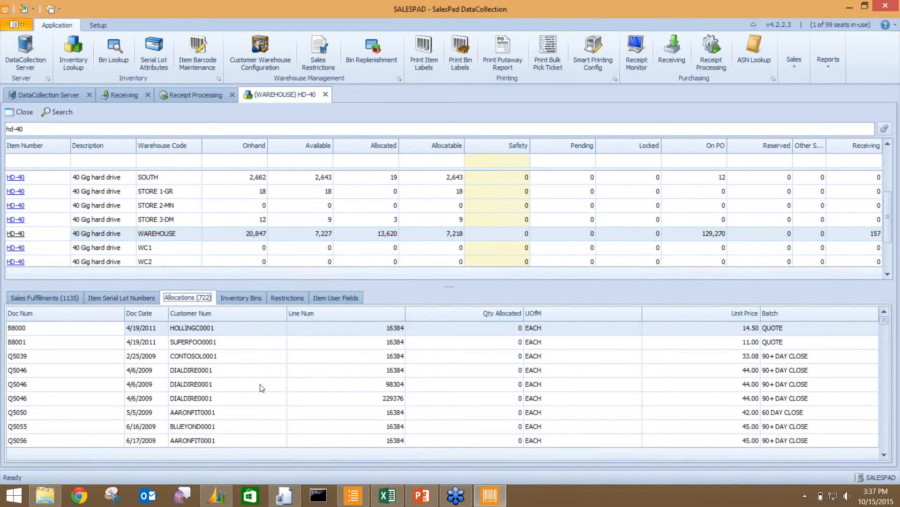
{"action": "left_click", "coordinate": [239, 298]}
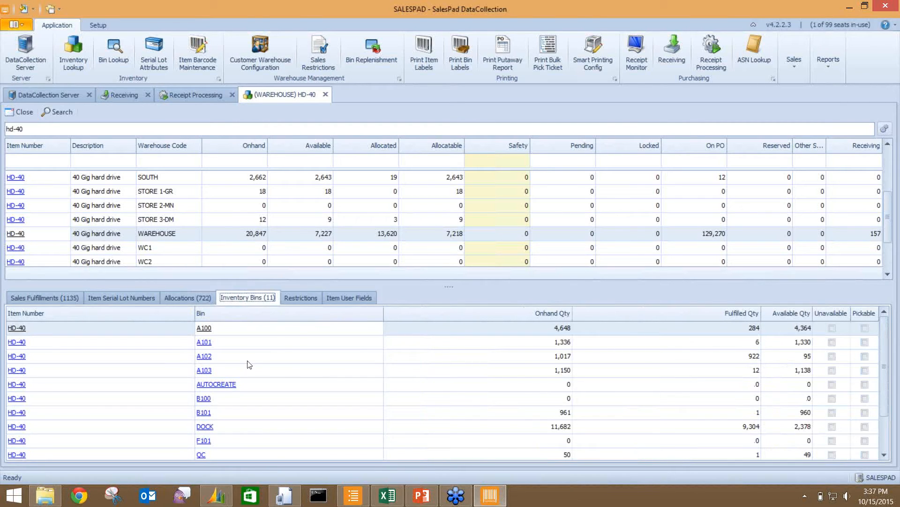
{"action": "left_click", "coordinate": [344, 296]}
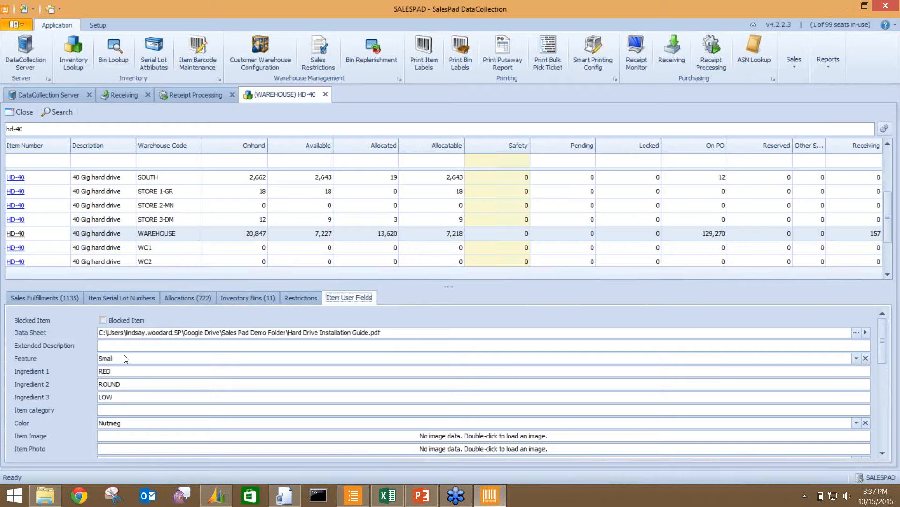
{"action": "left_click", "coordinate": [126, 299]}
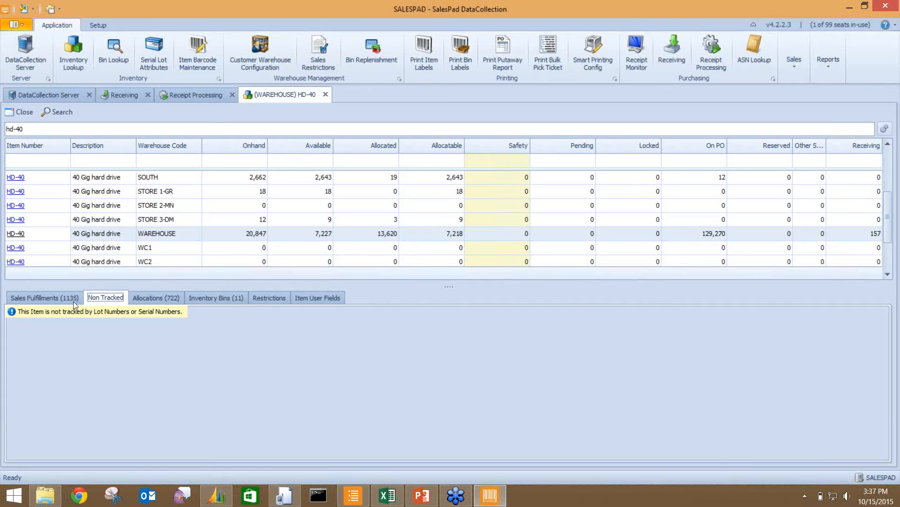
{"action": "left_click", "coordinate": [26, 299]}
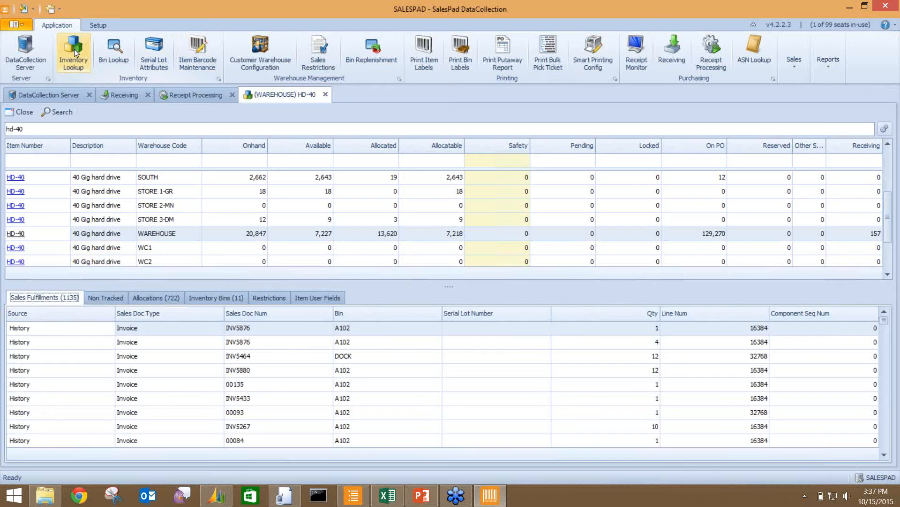
{"action": "left_click", "coordinate": [290, 499]}
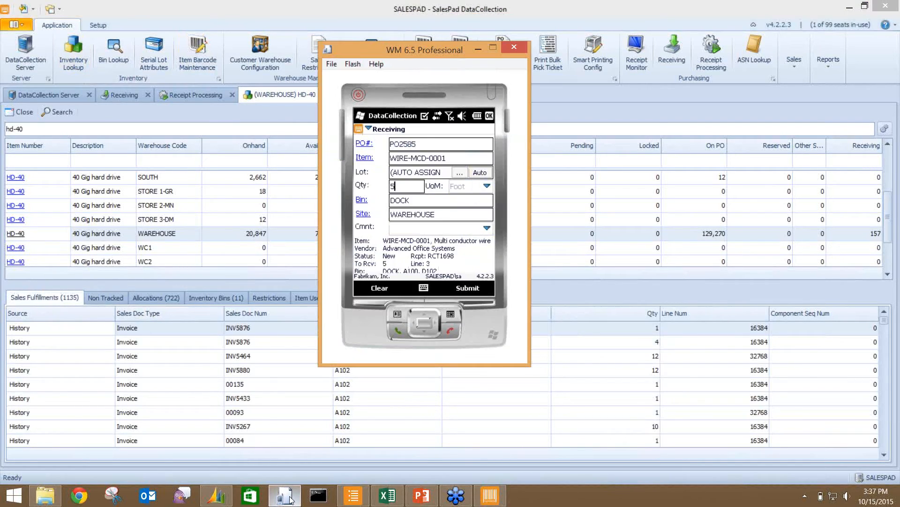
- Return the WM 6.5 emulator to its Menu, dismiss the timeout message, then present PowerPoint slide 3 full-screen
{"action": "left_click", "coordinate": [485, 115]}
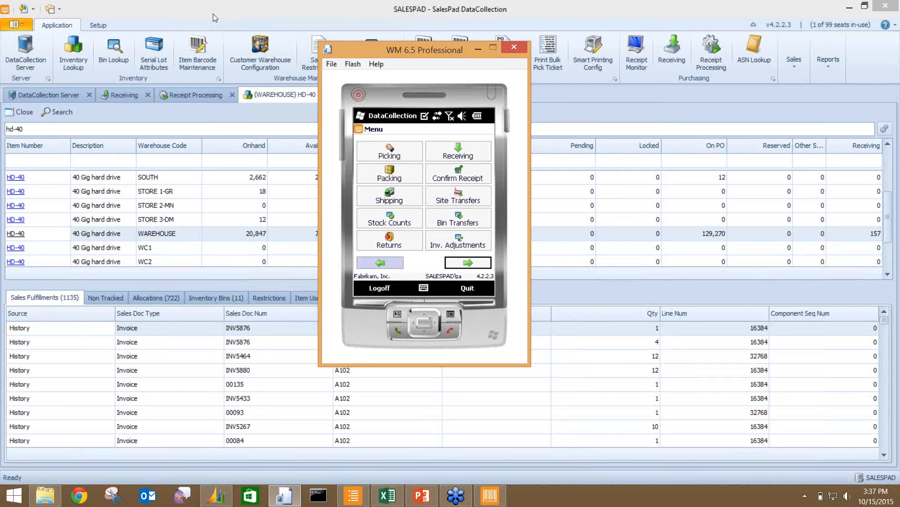
{"action": "left_click_drag", "start_coordinate": [358, 51], "coordinate": [373, 136]}
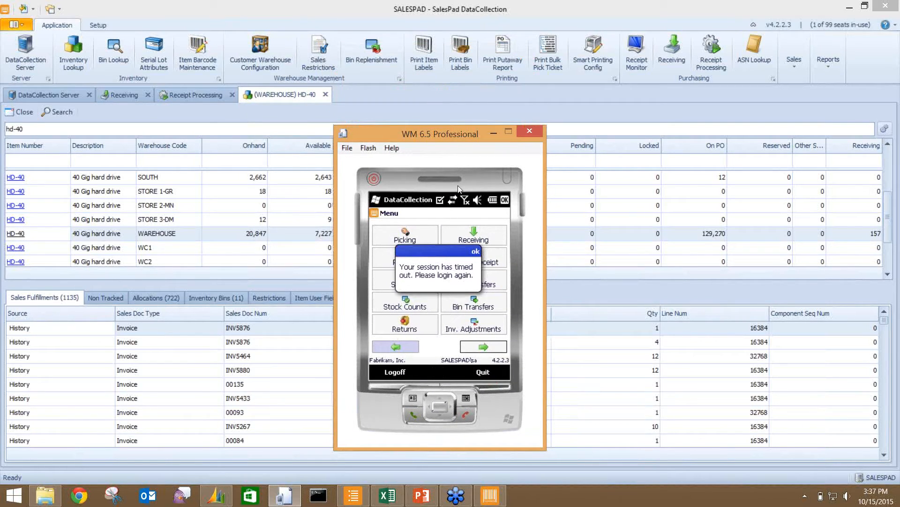
{"action": "left_click", "coordinate": [476, 251]}
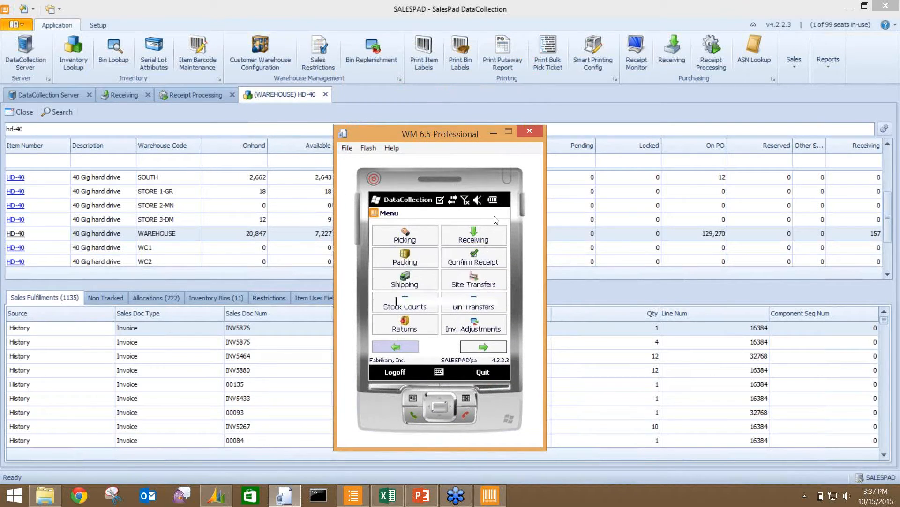
{"action": "type", "text": "**"}
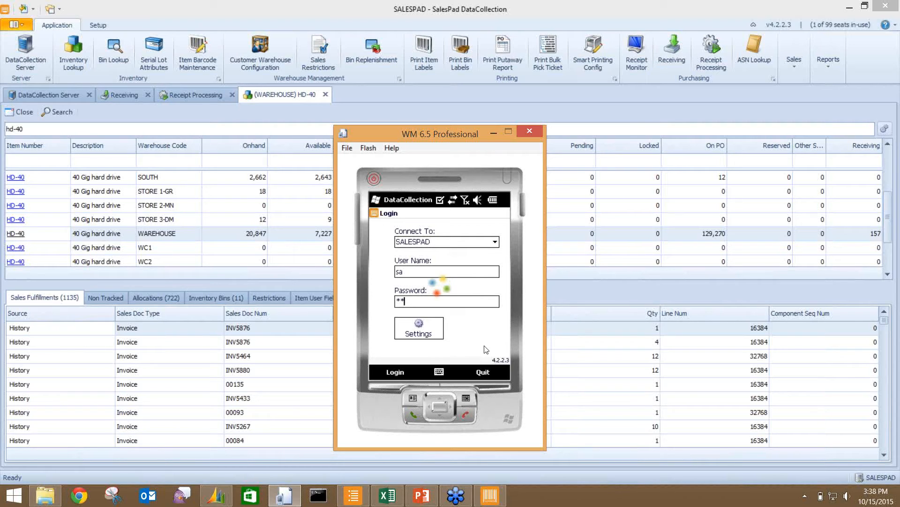
{"action": "left_click", "coordinate": [424, 498]}
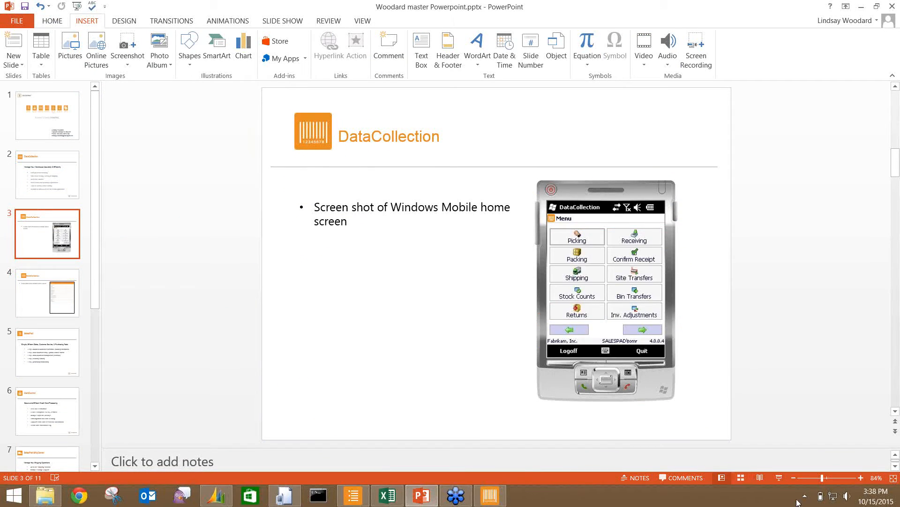
{"action": "left_click", "coordinate": [779, 478]}
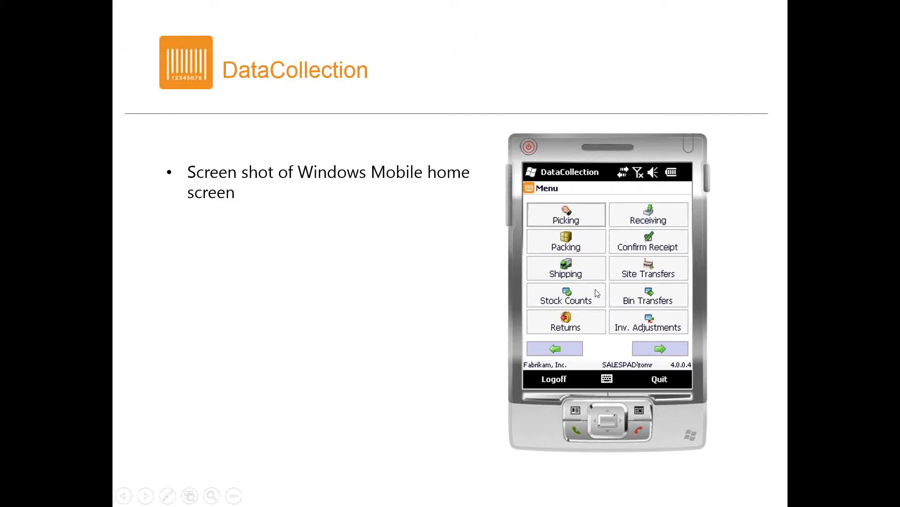
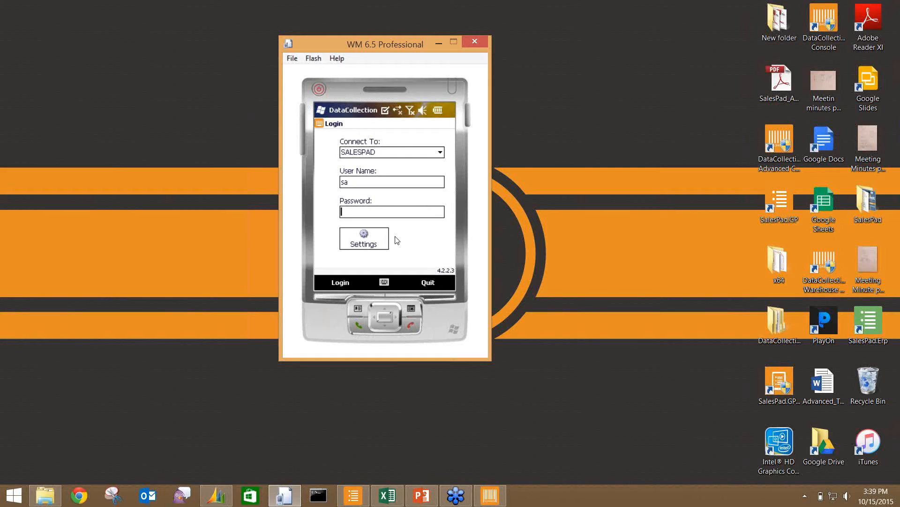
- Close the Windows Mobile Device Emulator from the DataCollection login screen
{"action": "left_click", "coordinate": [474, 44]}
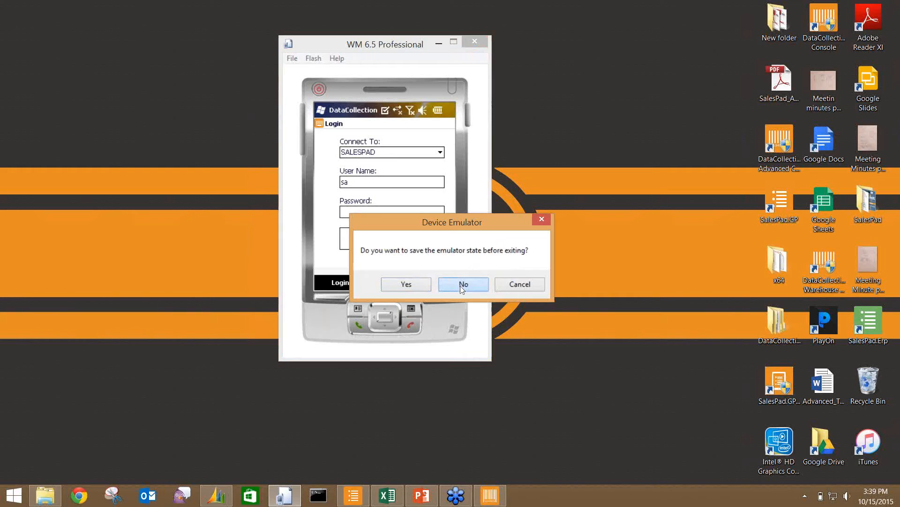
- Exit without saving state, relaunch the emulator, and accept NE2000 networking and folder sharing
{"action": "left_click", "coordinate": [463, 285]}
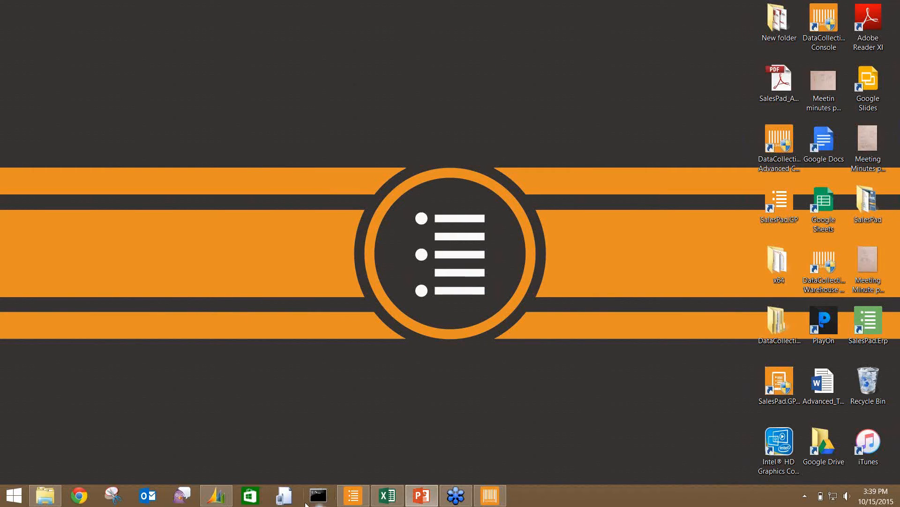
{"action": "left_click", "coordinate": [286, 496]}
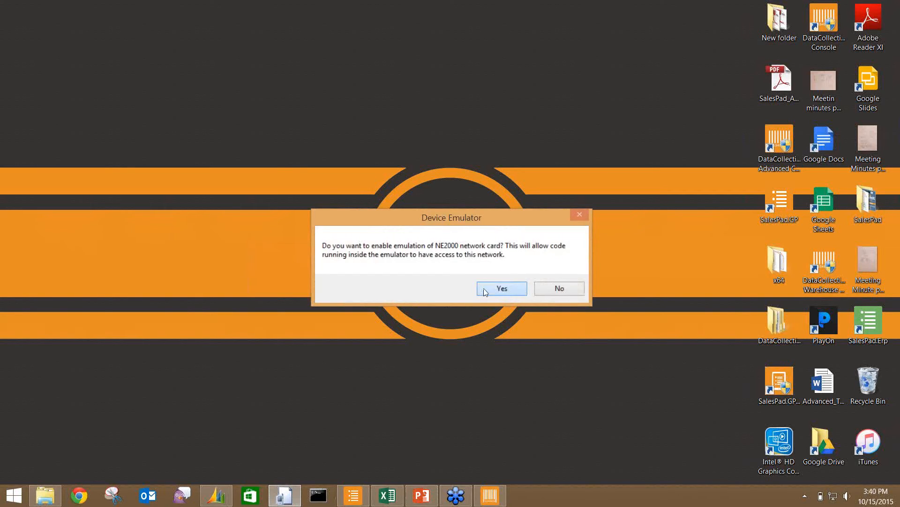
{"action": "left_click", "coordinate": [485, 289]}
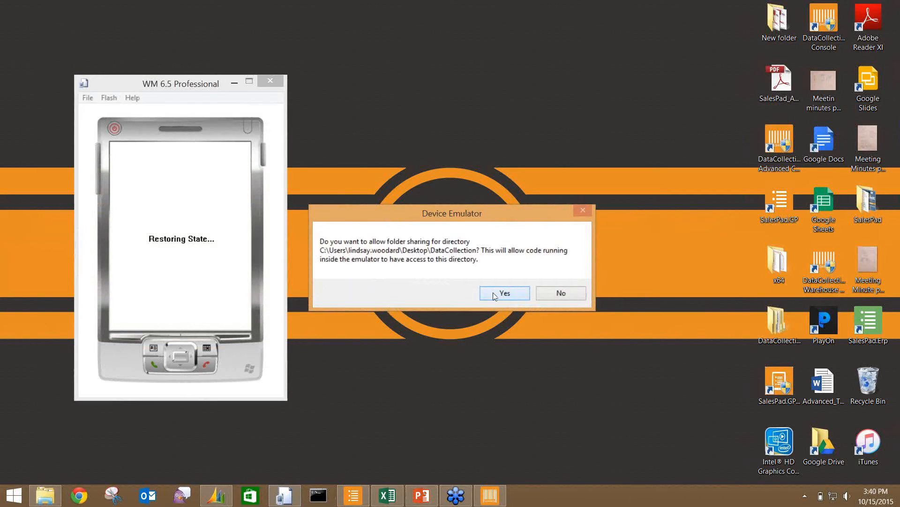
{"action": "left_click", "coordinate": [504, 293]}
{"action": "left_click_drag", "start_coordinate": [142, 81], "coordinate": [354, 32]}
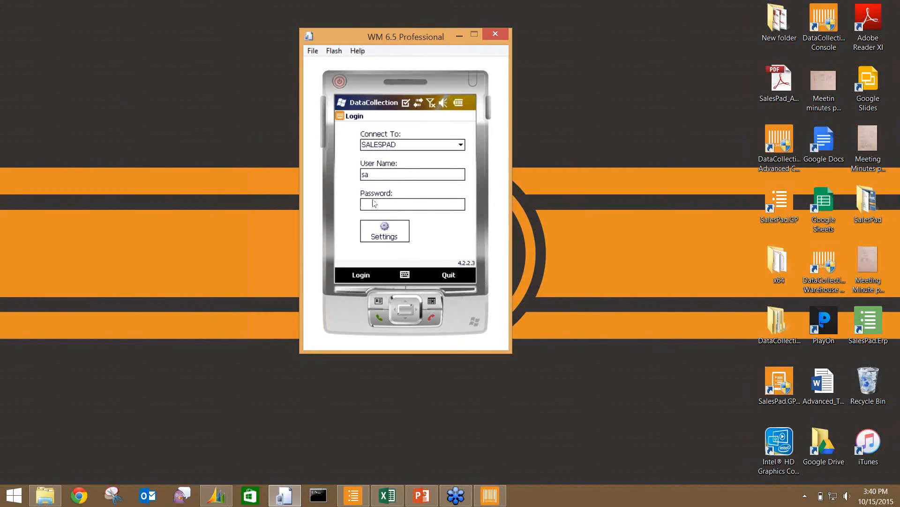
- Log in with the account password and page forward to the menu page listing MFG Trx Entry
{"action": "type", "text": "**"}
{"action": "left_click", "coordinate": [361, 275]}
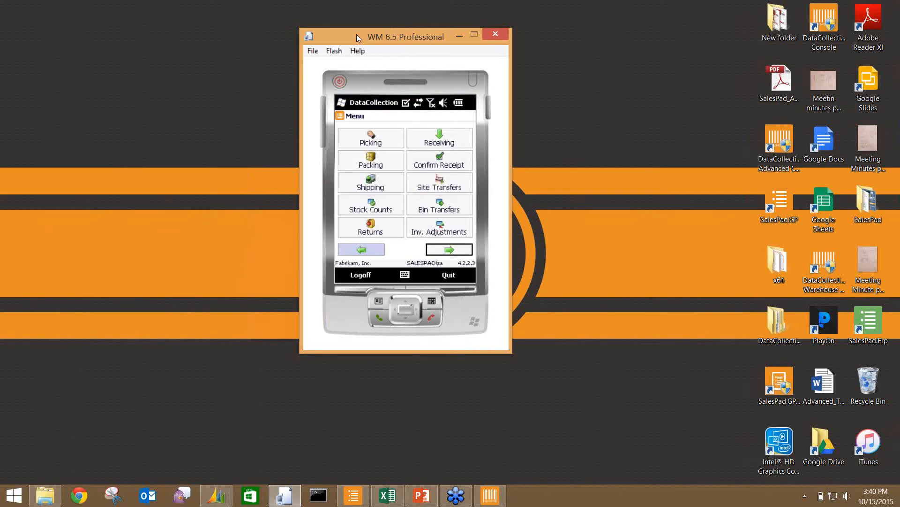
{"action": "left_click_drag", "start_coordinate": [371, 44], "coordinate": [392, 52]}
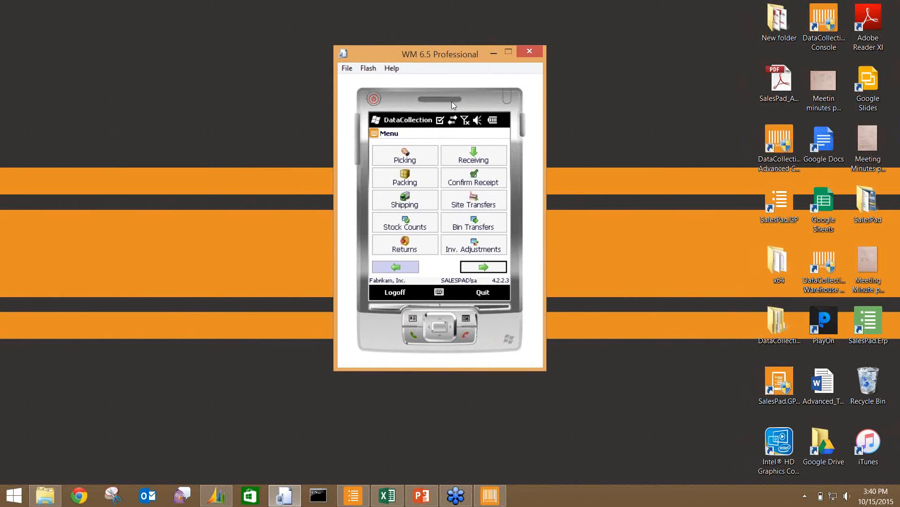
{"action": "left_click", "coordinate": [477, 269]}
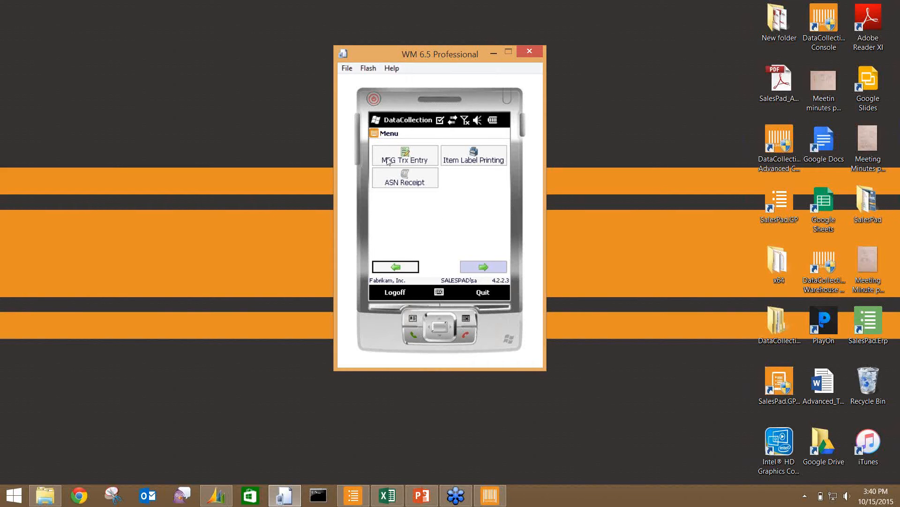
- Start an MFG Trx Entry as an Issue transaction for manufacturing order MO0014
{"action": "left_click", "coordinate": [409, 165]}
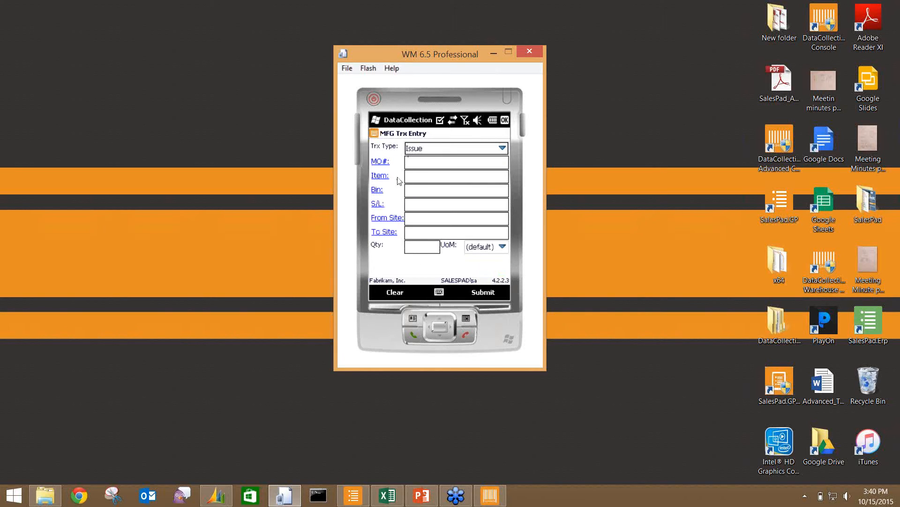
{"action": "left_click", "coordinate": [502, 148]}
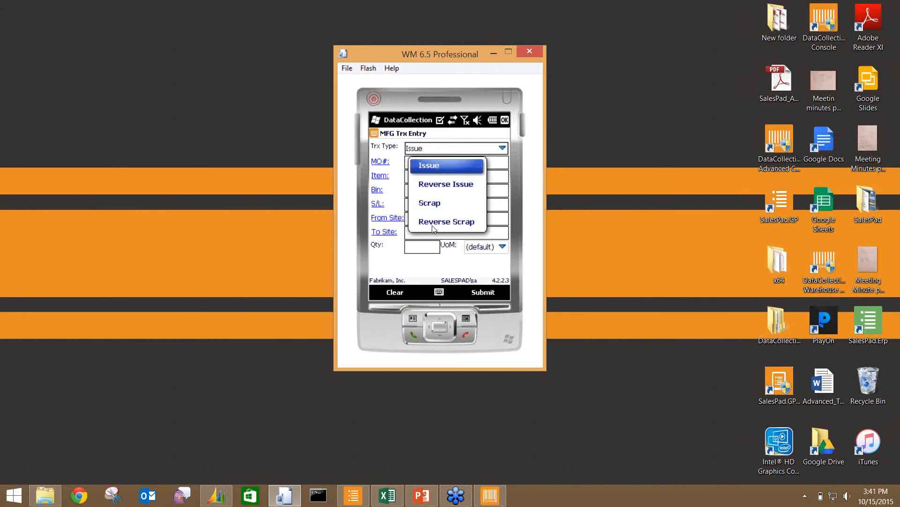
{"action": "left_click", "coordinate": [390, 159]}
{"action": "left_click", "coordinate": [381, 164]}
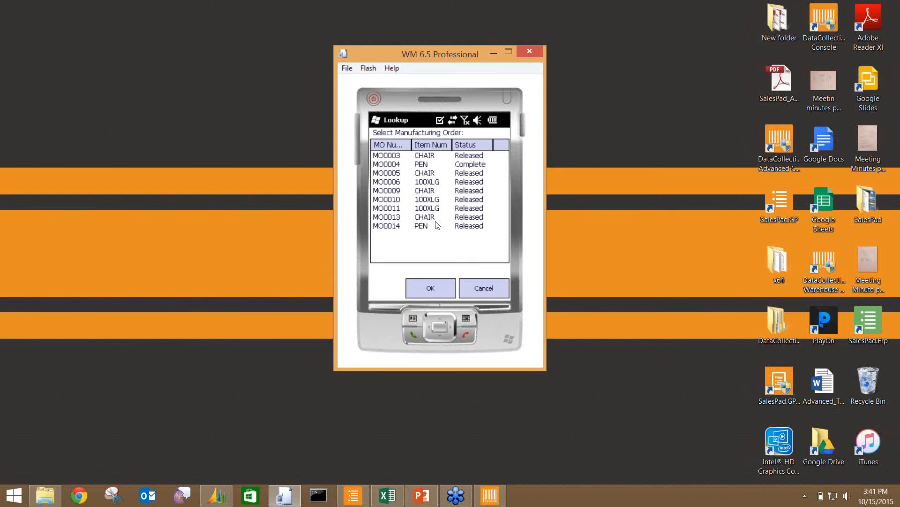
{"action": "left_click", "coordinate": [395, 227]}
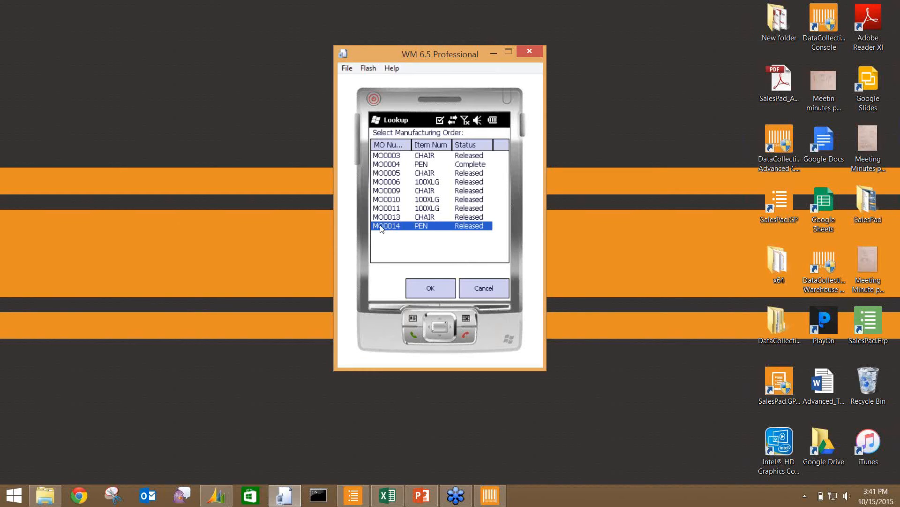
{"action": "left_click", "coordinate": [421, 287]}
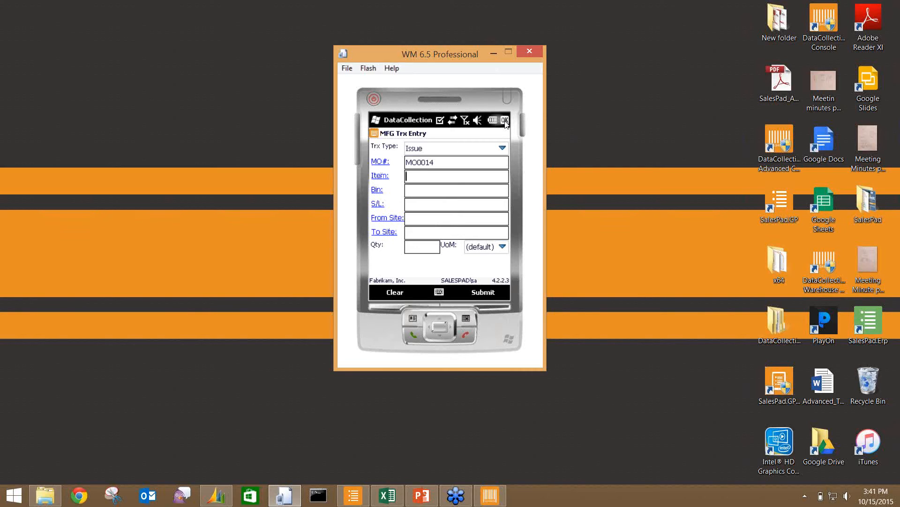
- Close the MFG Trx Entry form with OK, returning to the first menu page
{"action": "left_click", "coordinate": [506, 121]}
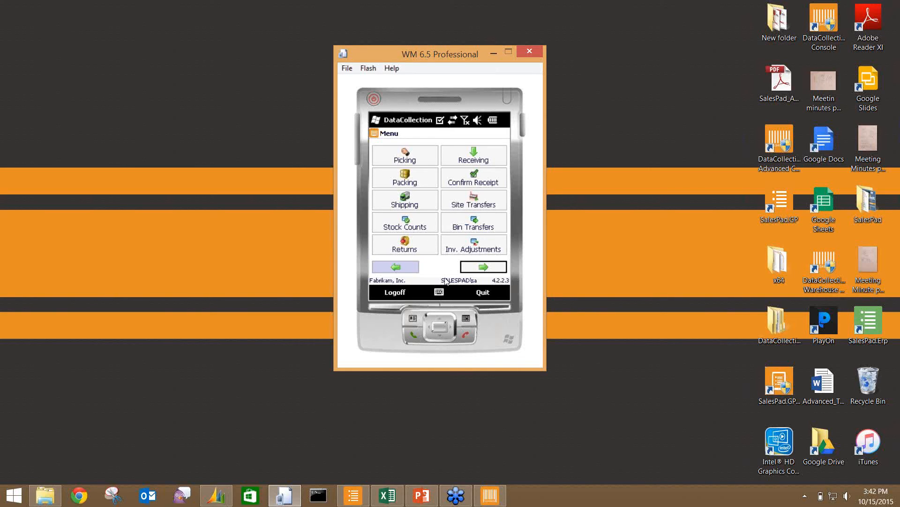
{"action": "mouse_move", "coordinate": [497, 496]}
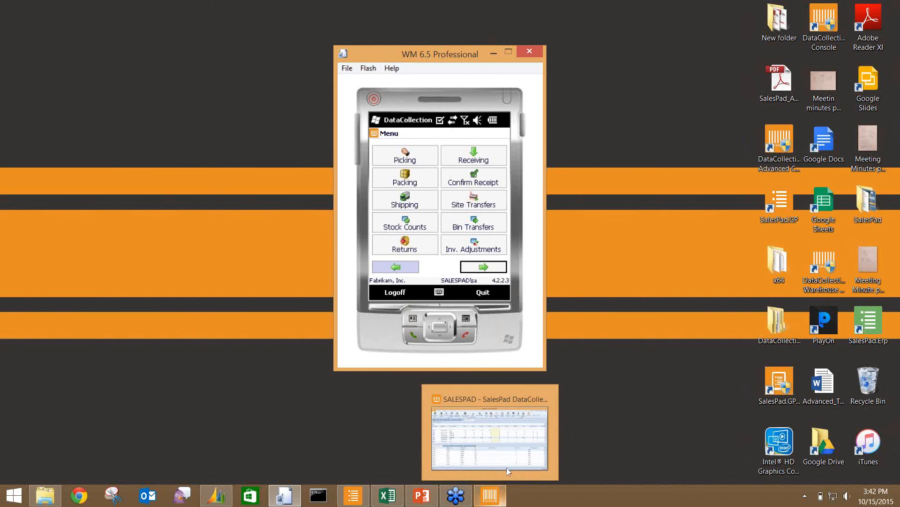
{"action": "left_click", "coordinate": [890, 28]}
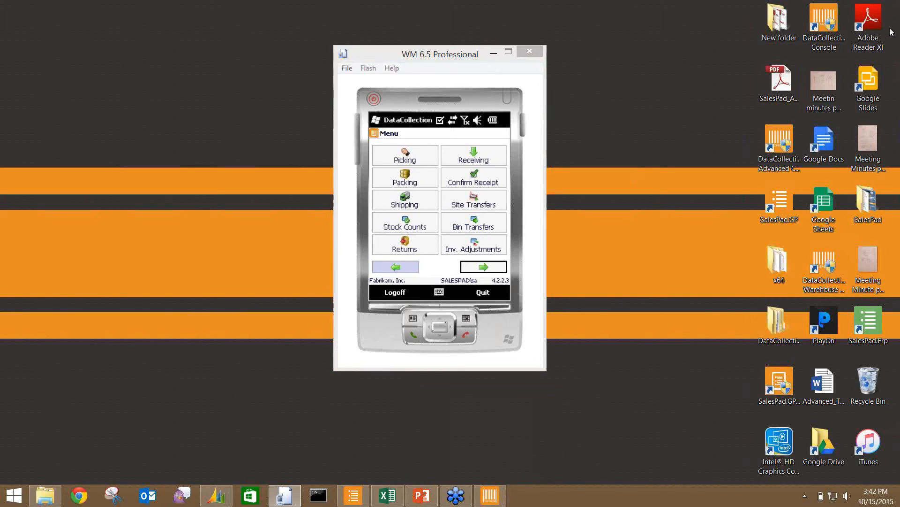